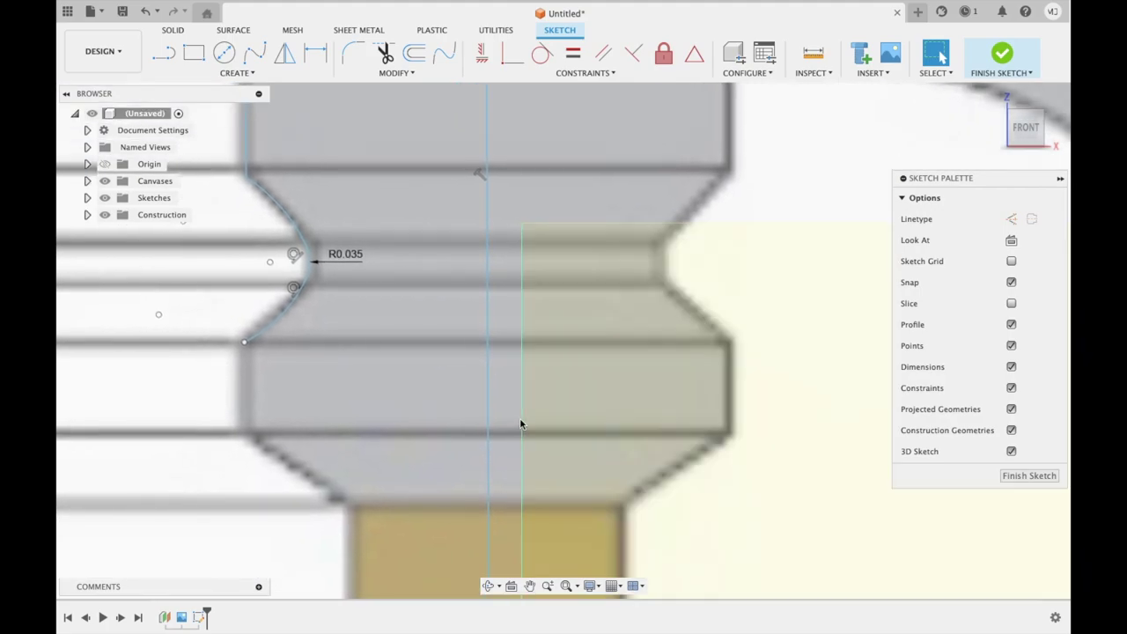
- Draw a vertical line from the arc's lower end down the collar, then an angled line to the handle top
left_click(163, 55)
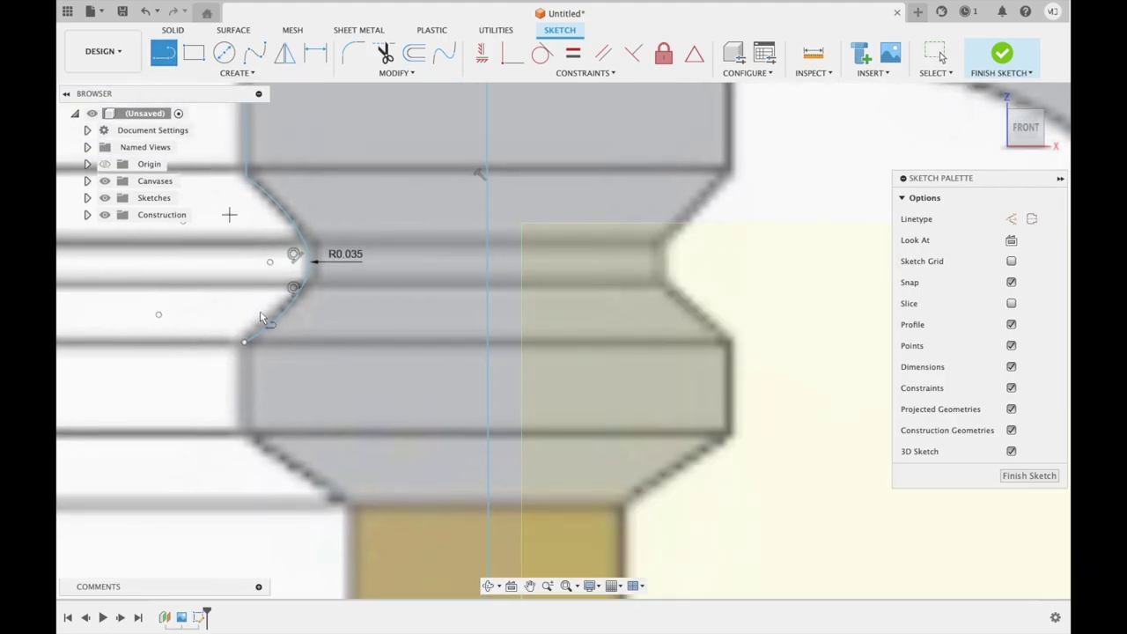
left_click(242, 341)
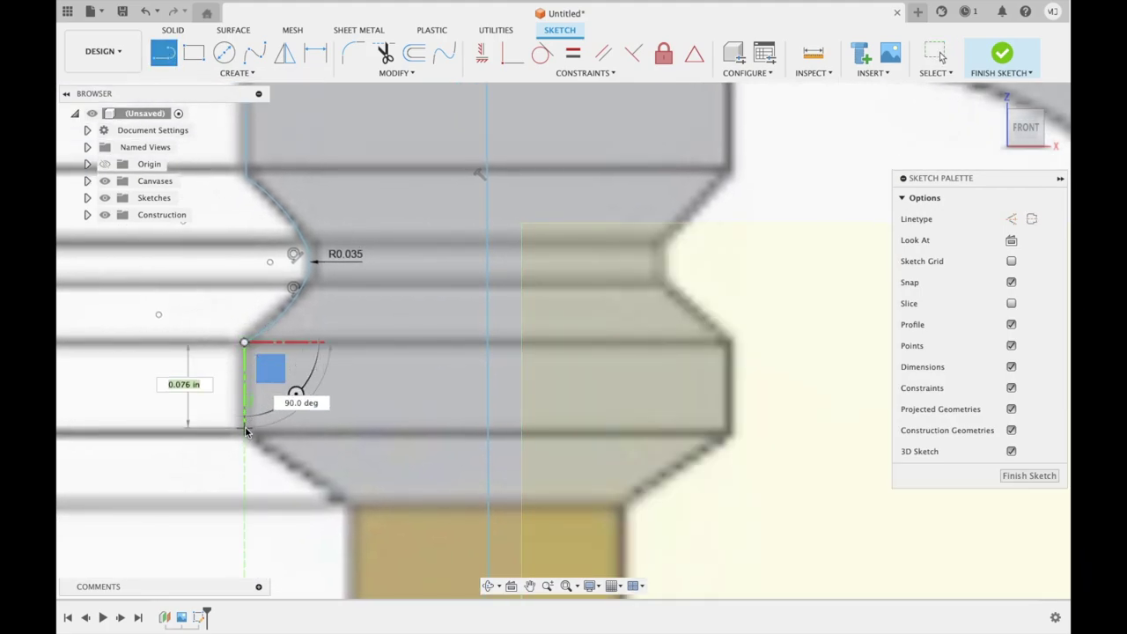
left_click(245, 429)
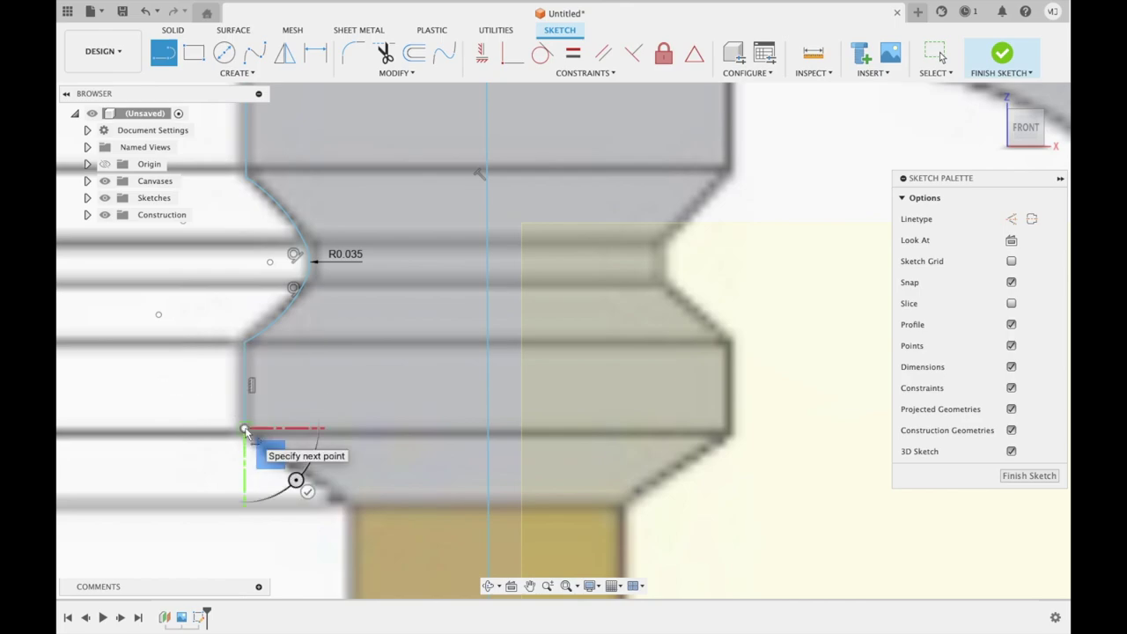
key("Escape")
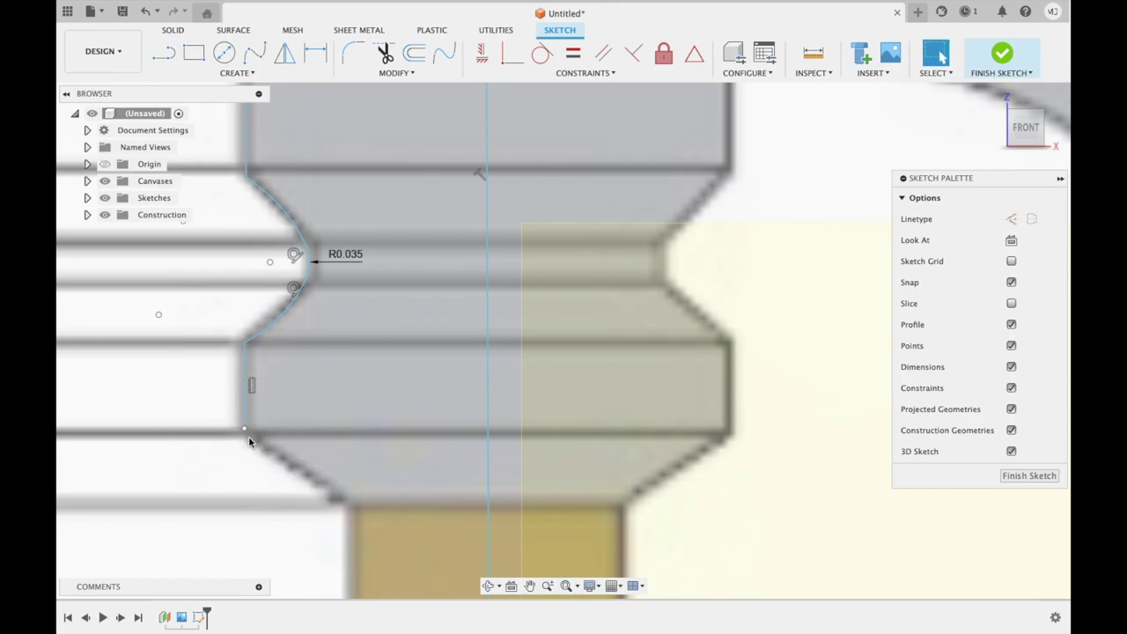
left_click(243, 430)
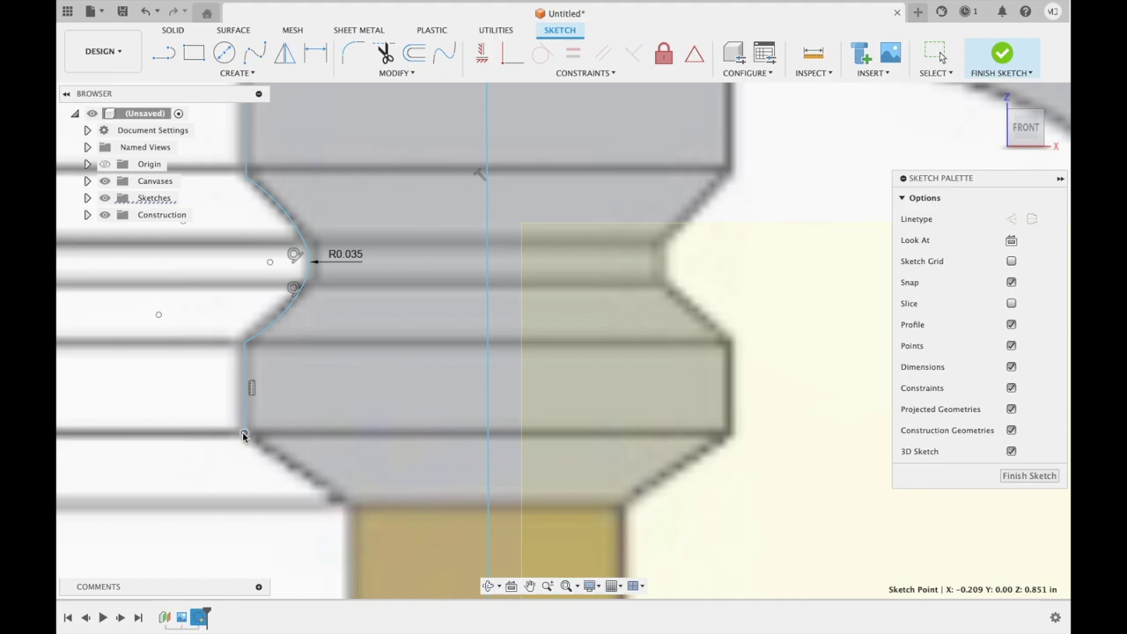
key("l")
left_click(244, 433)
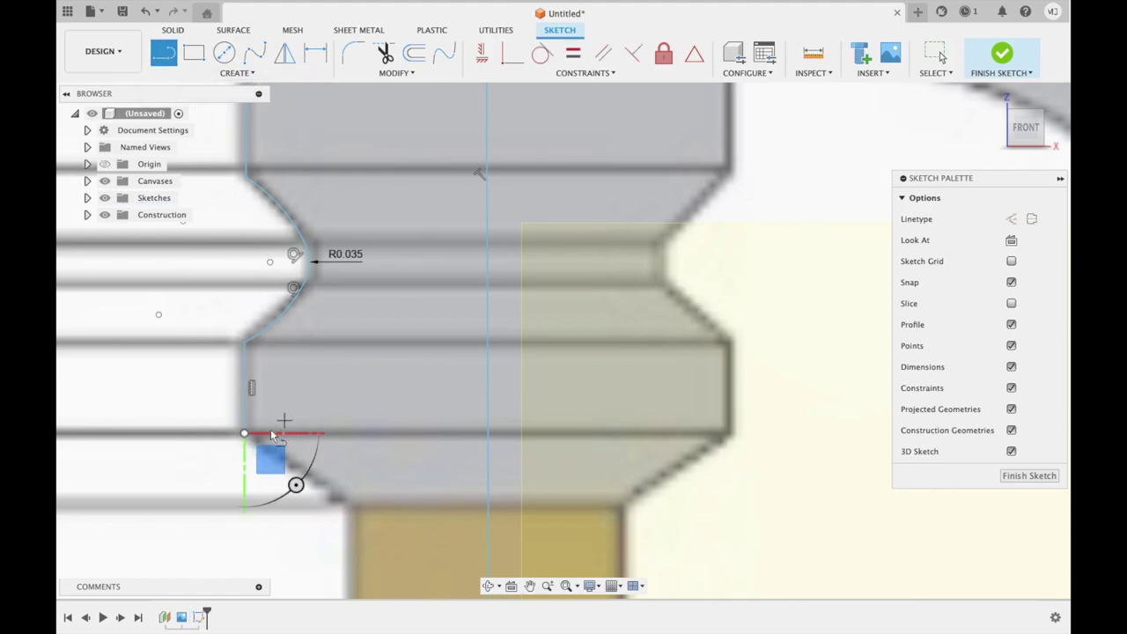
left_click(355, 513)
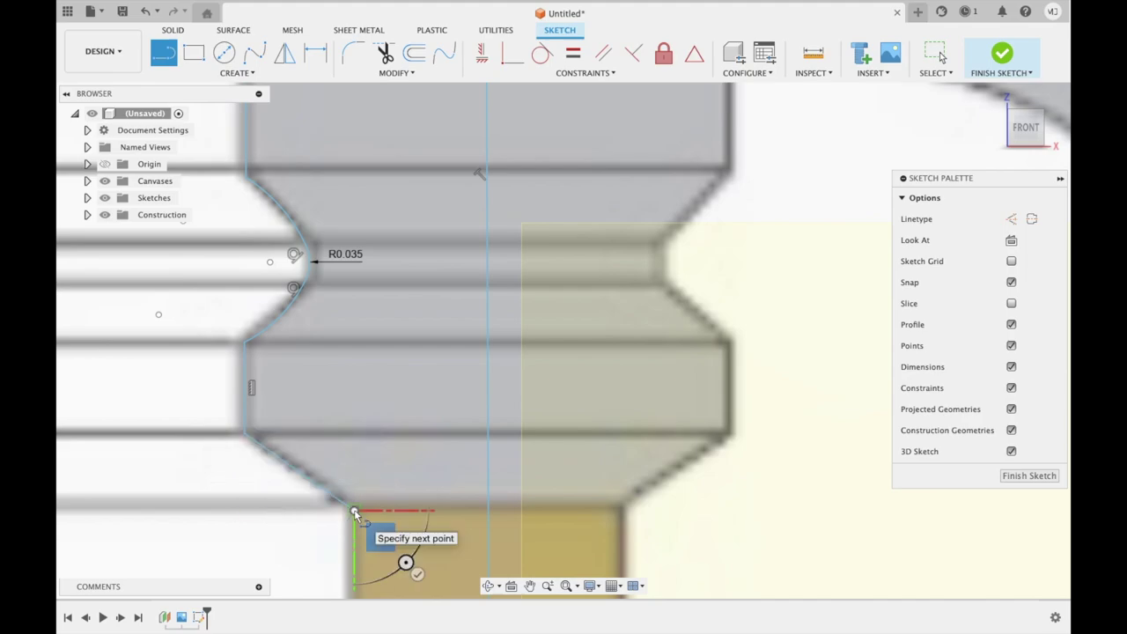
- Draw a long vertical line down the handle's left edge to where the grip rings start
scroll(361, 520, "down", 3)
scroll(355, 517, "down", 3)
scroll(355, 518, "down", 3)
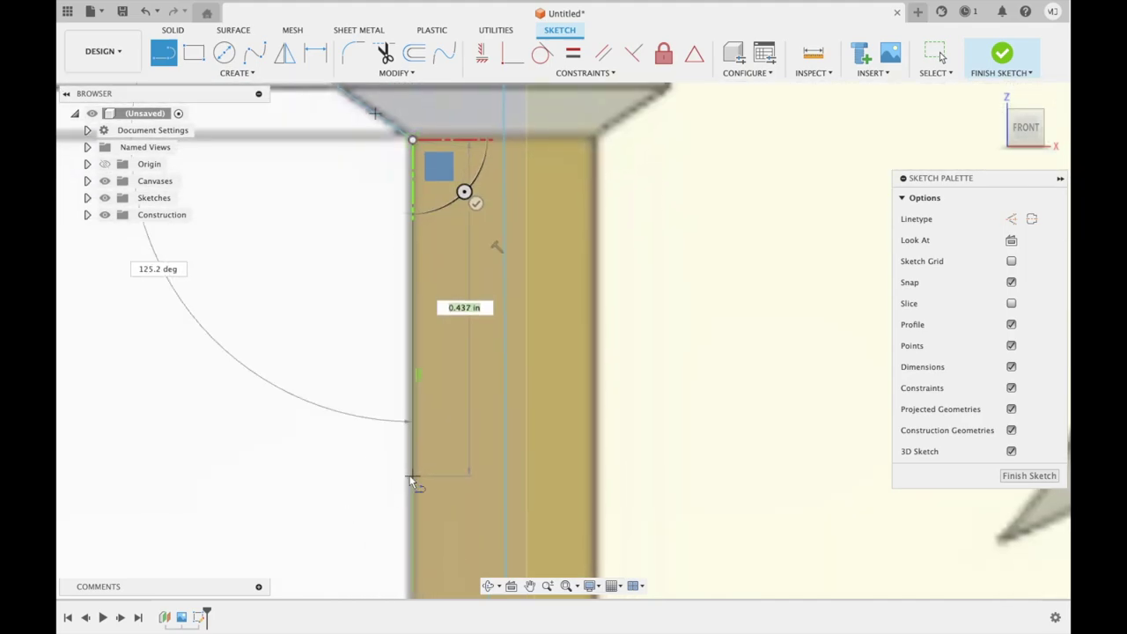
scroll(410, 476, "up", 5)
scroll(410, 476, "down", 1)
scroll(409, 476, "down", 2)
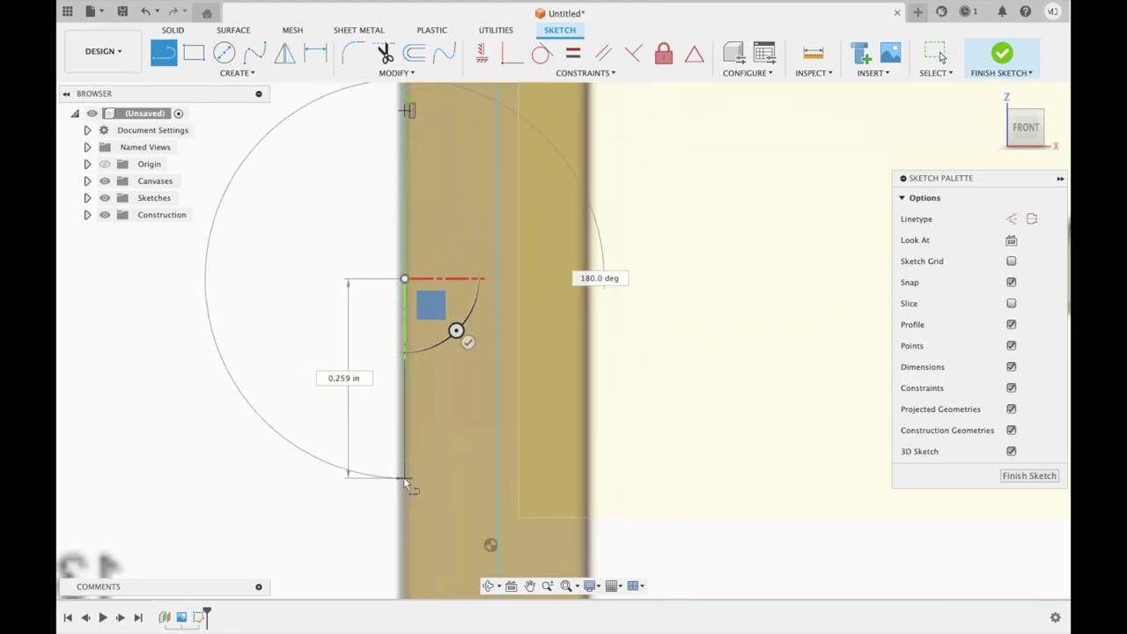
scroll(418, 479, "up", 2)
scroll(396, 489, "up", 5)
scroll(397, 489, "down", 3)
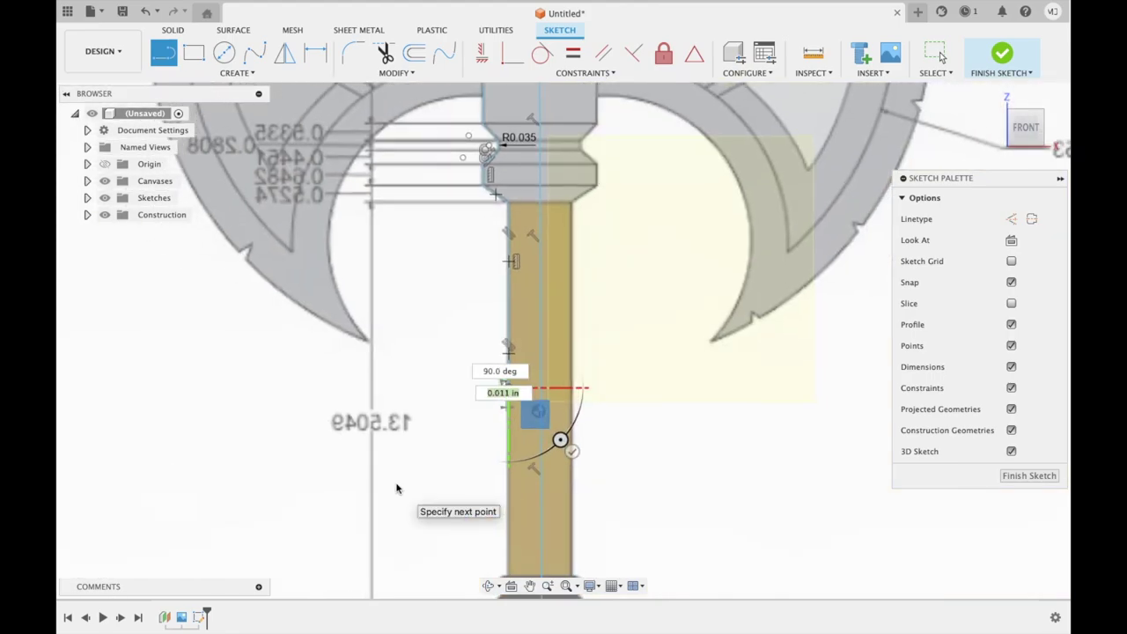
scroll(397, 489, "down", 1)
left_click_drag(397, 489, 509, 385)
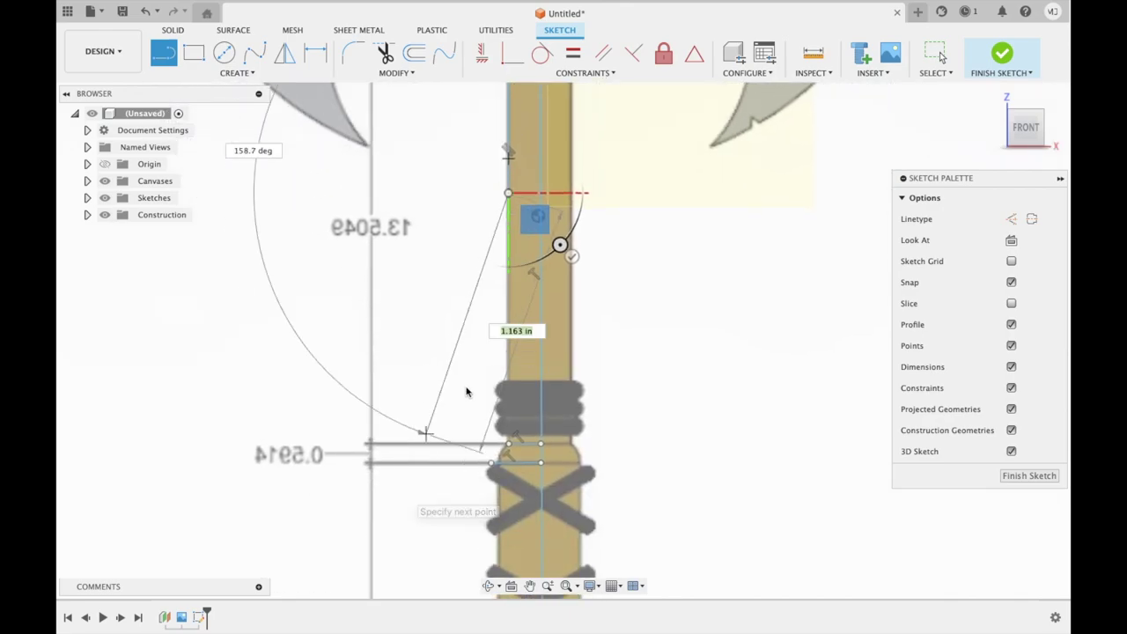
left_click(510, 384)
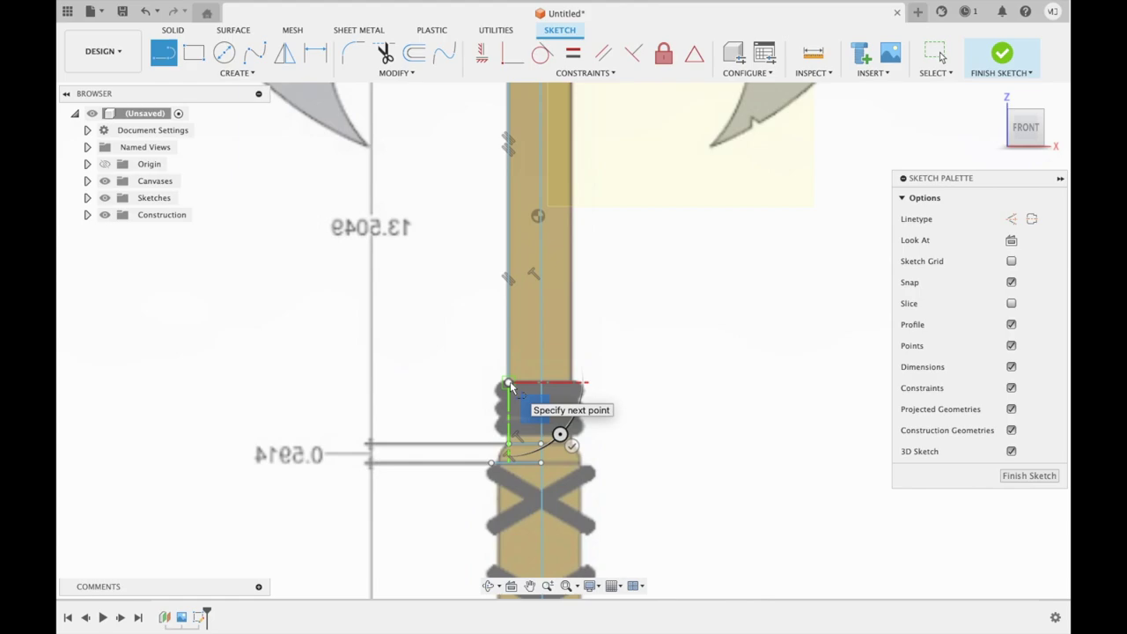
key("Escape")
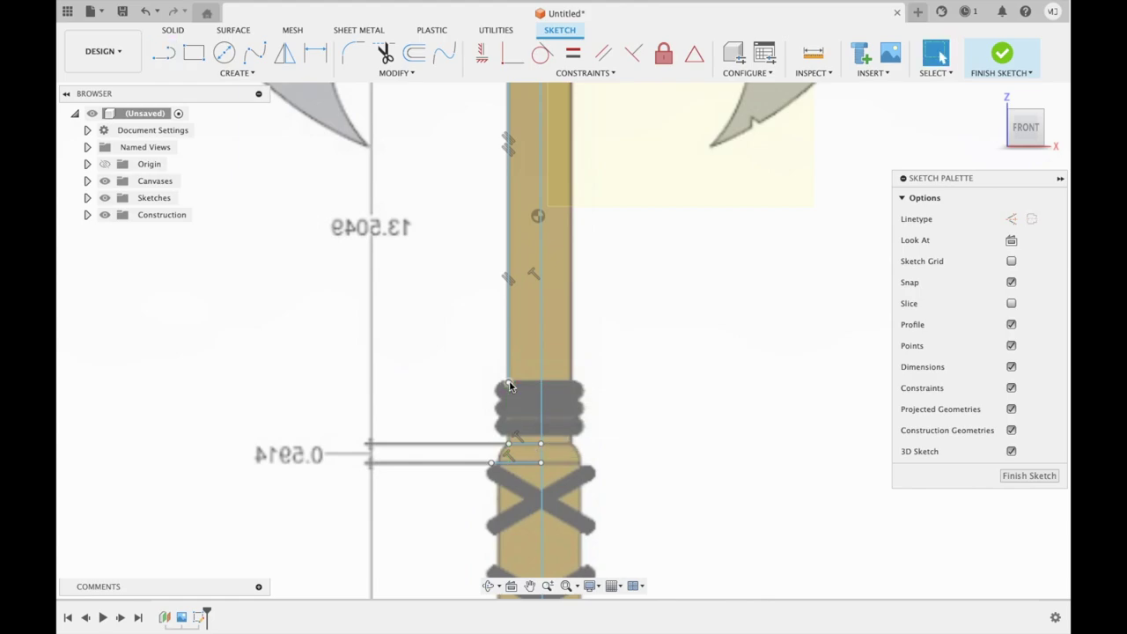
- Draw a line down the centre axis to the grip top, then a horizontal line left across it
left_click(163, 53)
left_click(538, 216)
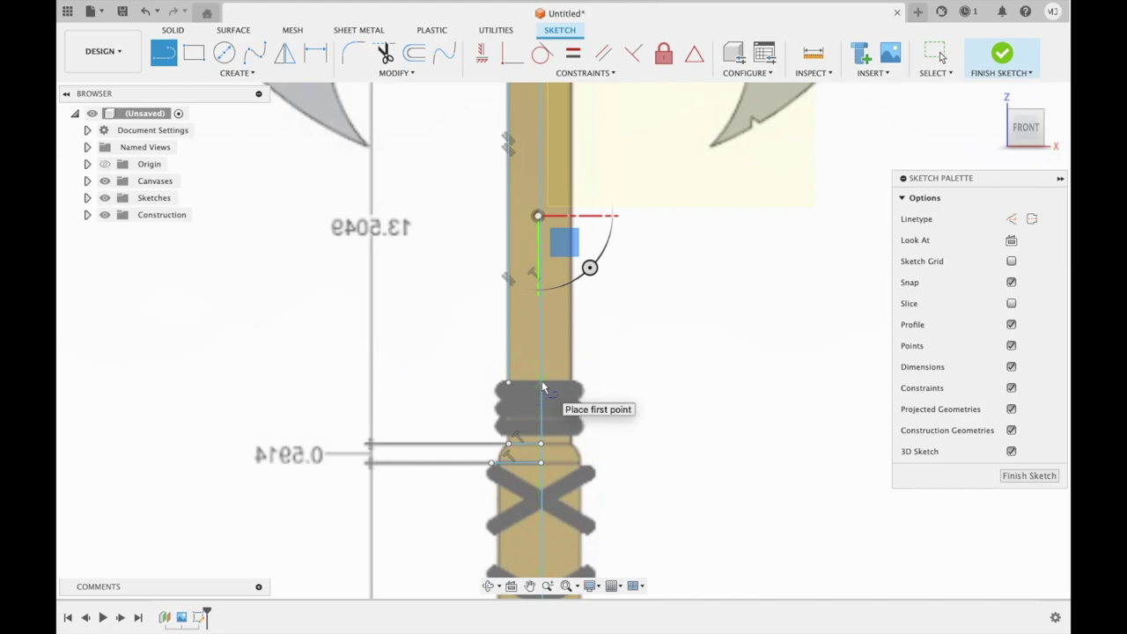
left_click(542, 380)
left_click_drag(500, 388, 465, 384)
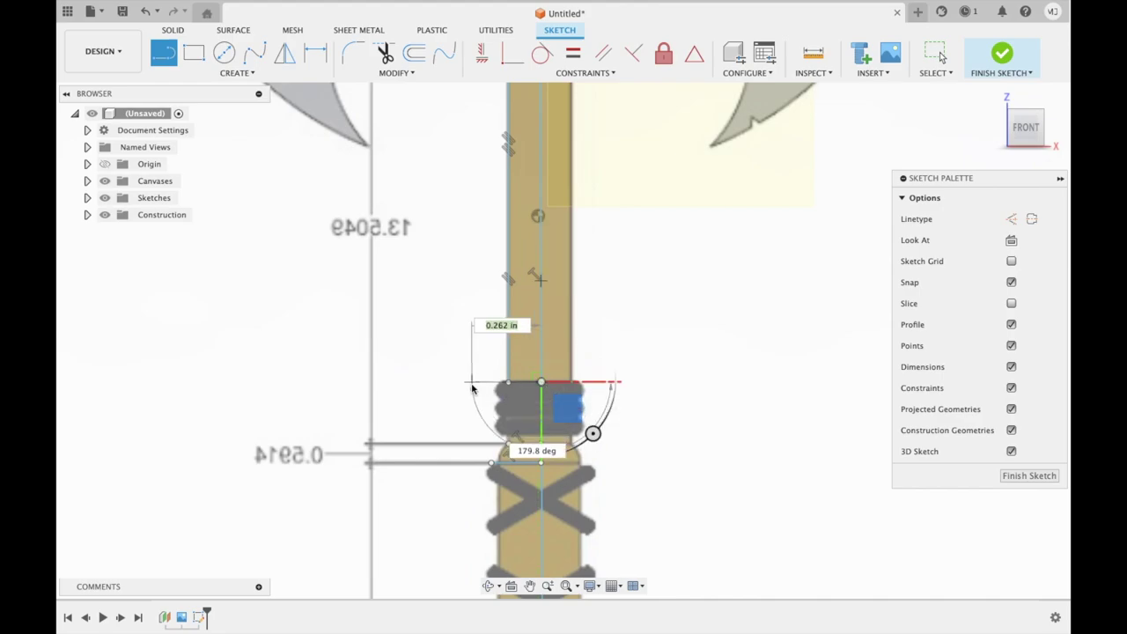
left_click(465, 384)
key("Escape")
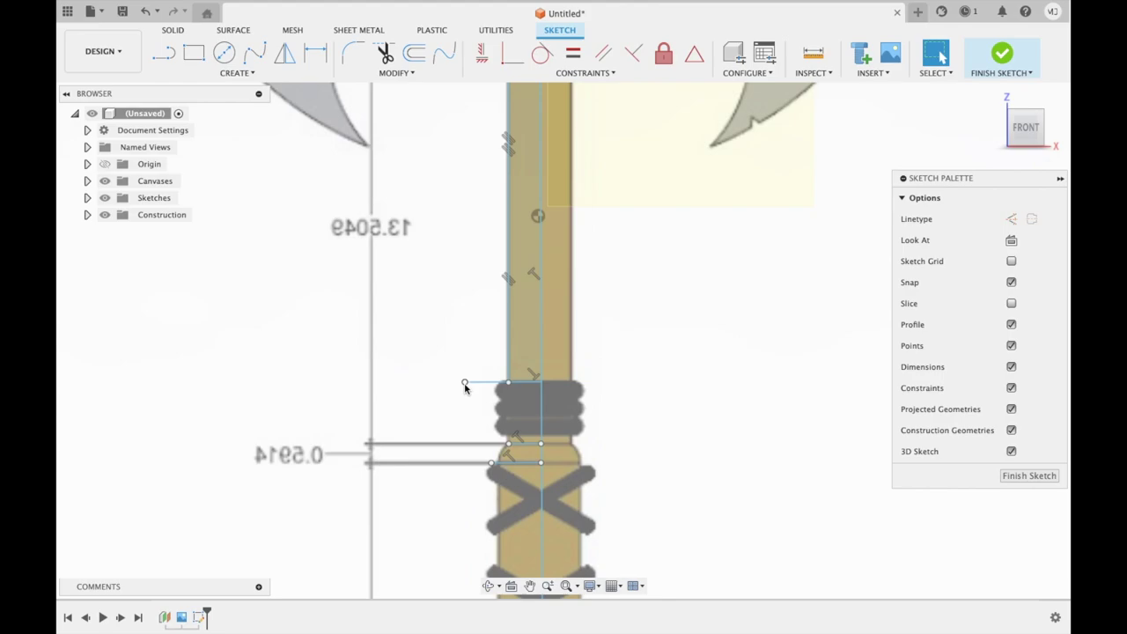
- Drag the handle-edge line's lower endpoint up and left onto the grip-top horizontal line
scroll(465, 387, "up", 3)
scroll(465, 387, "up", 3)
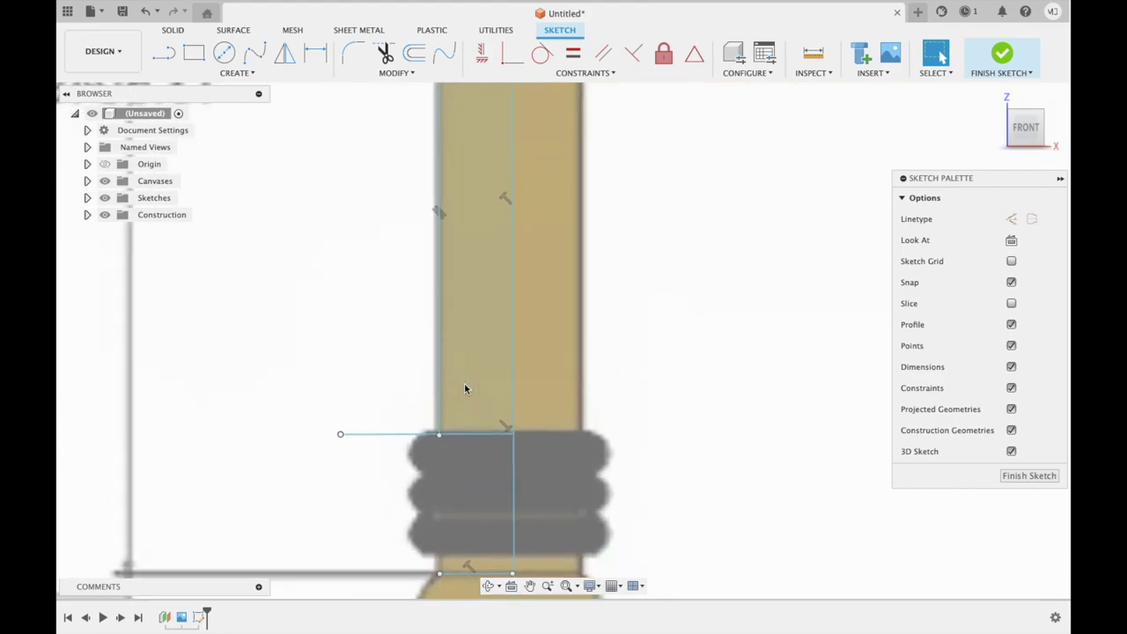
left_click(439, 435)
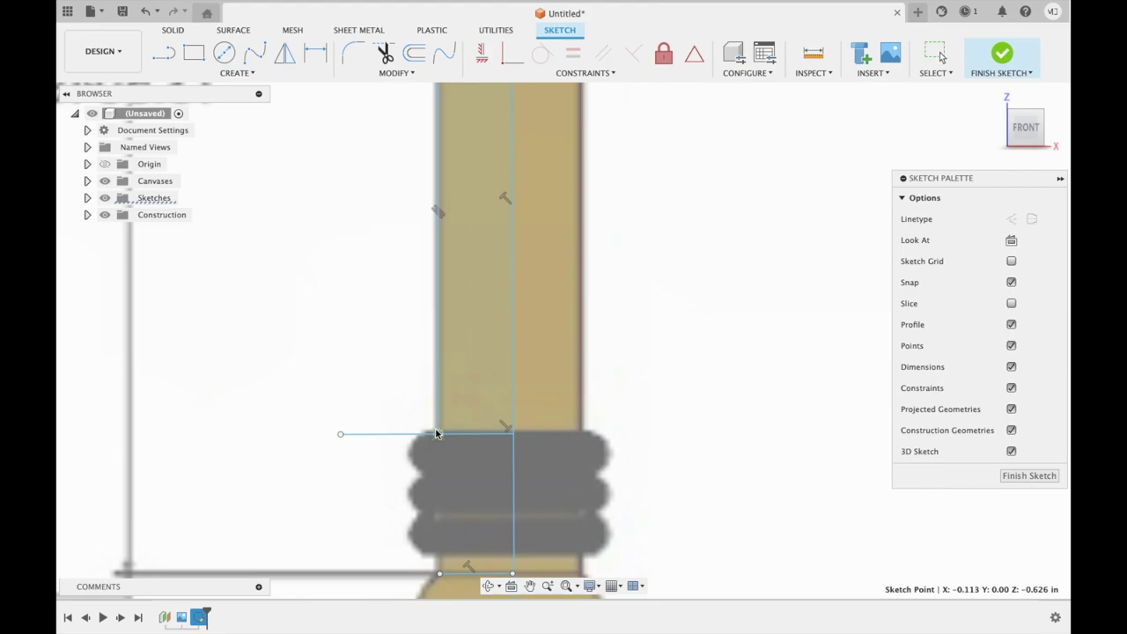
key("Escape")
left_click_drag(440, 435, 440, 429)
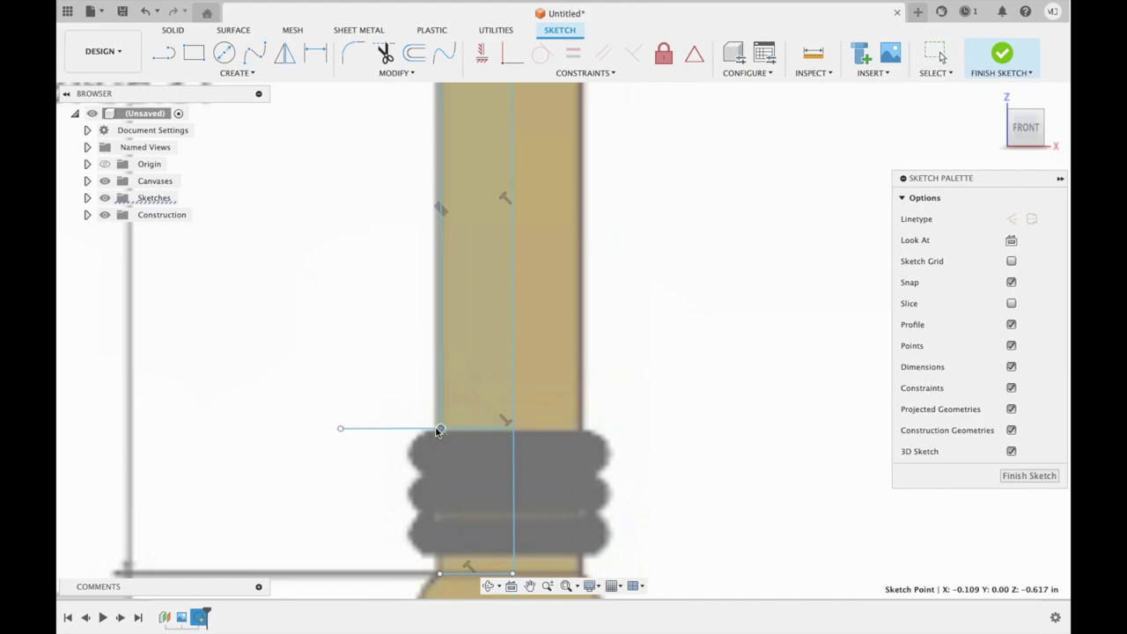
left_click_drag(440, 429, 438, 429)
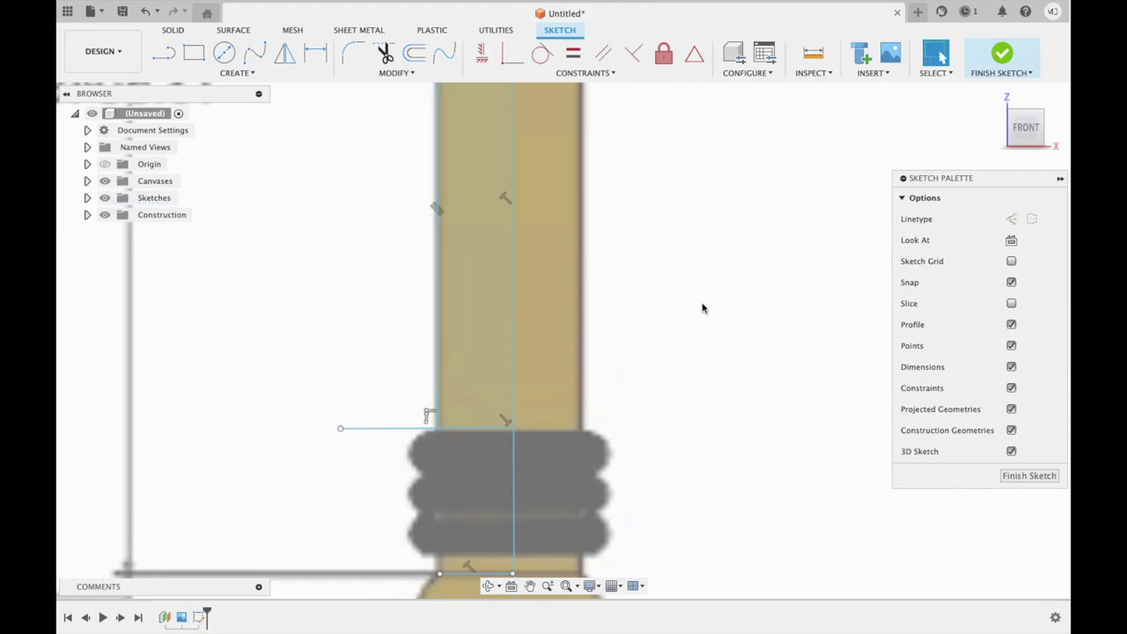
- Draw a short line from below the grip rings up to the wrapped grip's bottom
scroll(703, 308, "down", 1)
scroll(703, 308, "down", 1)
scroll(703, 308, "down", 2)
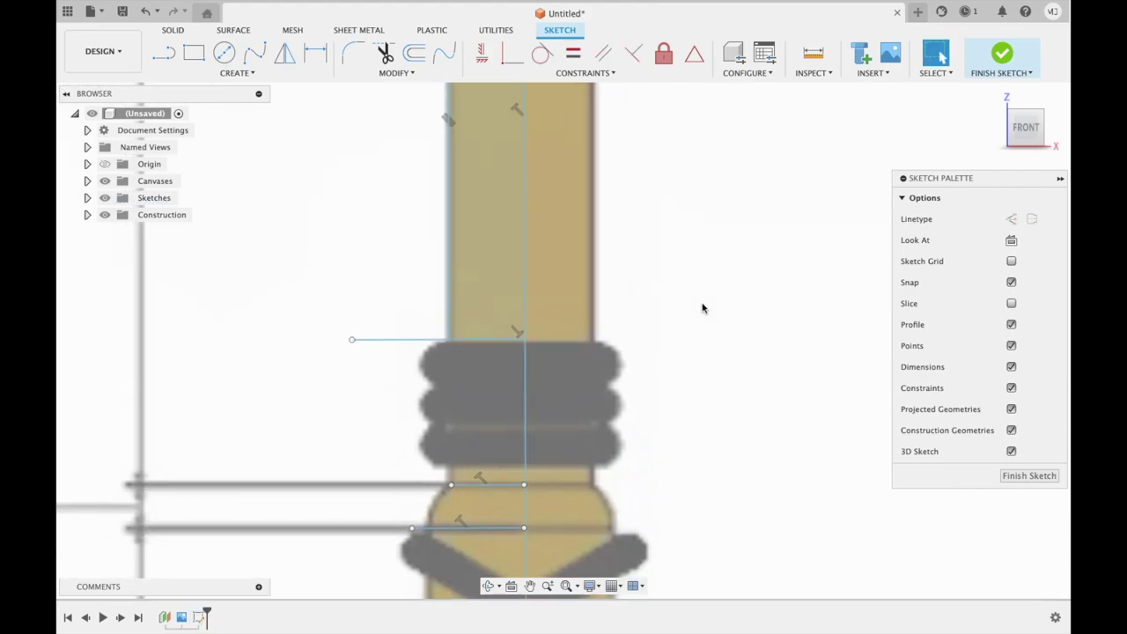
left_click(163, 53)
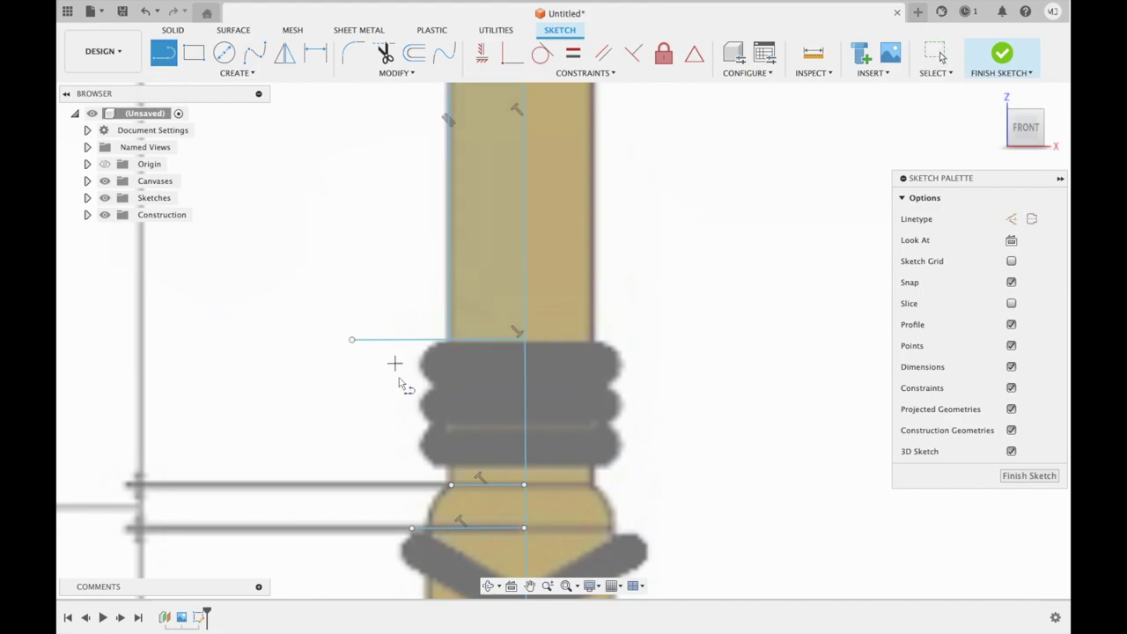
left_click(450, 467)
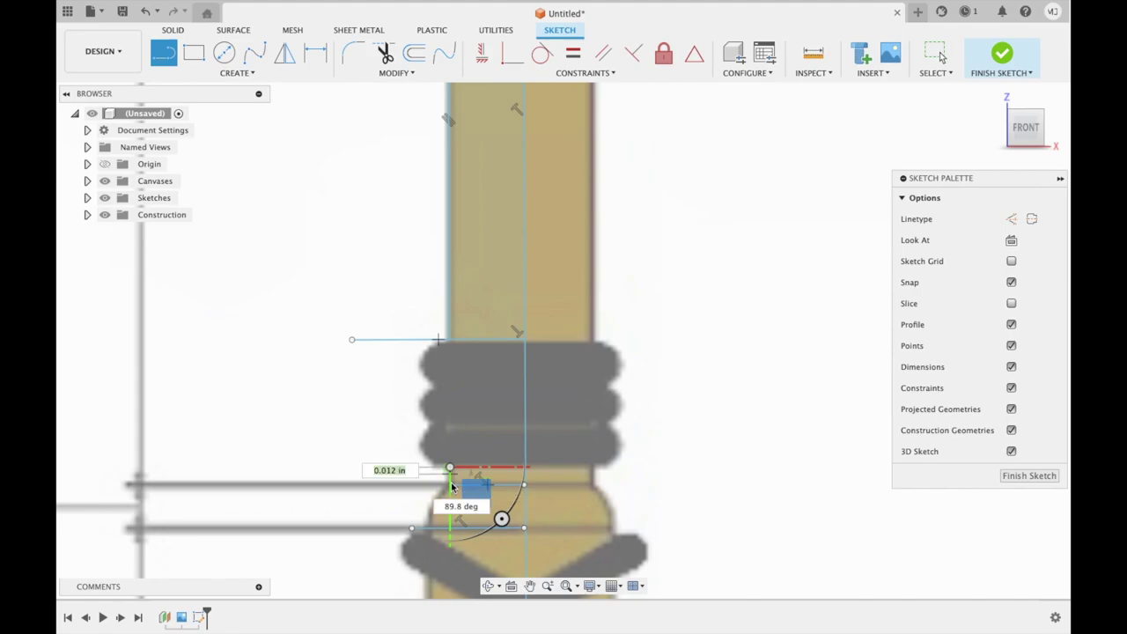
scroll(450, 496, "up", 2)
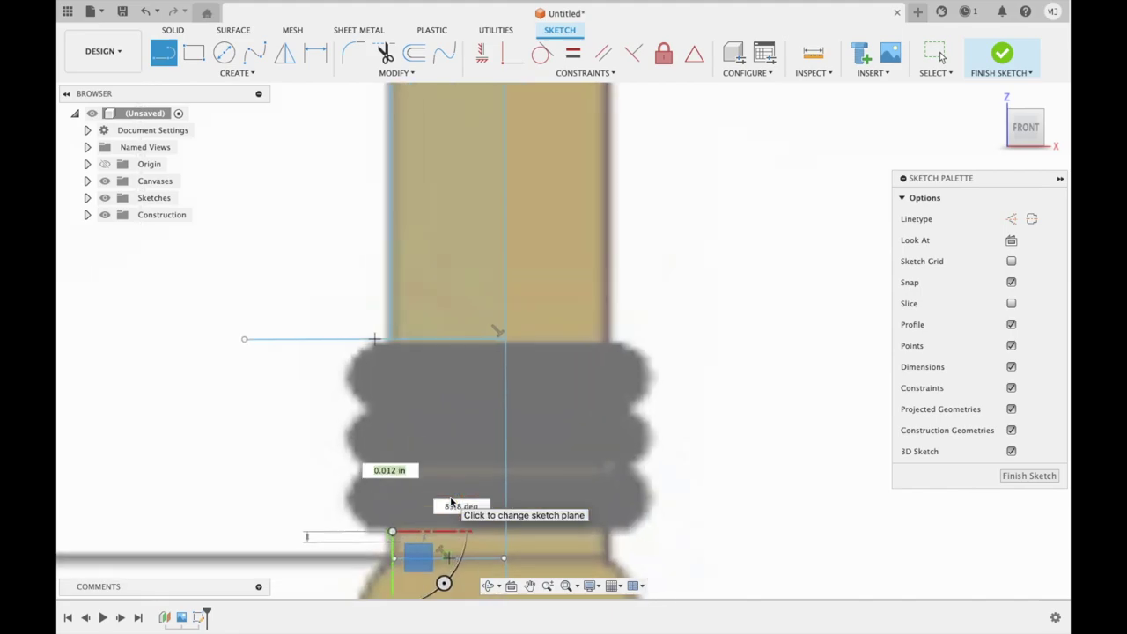
scroll(450, 500, "up", 1)
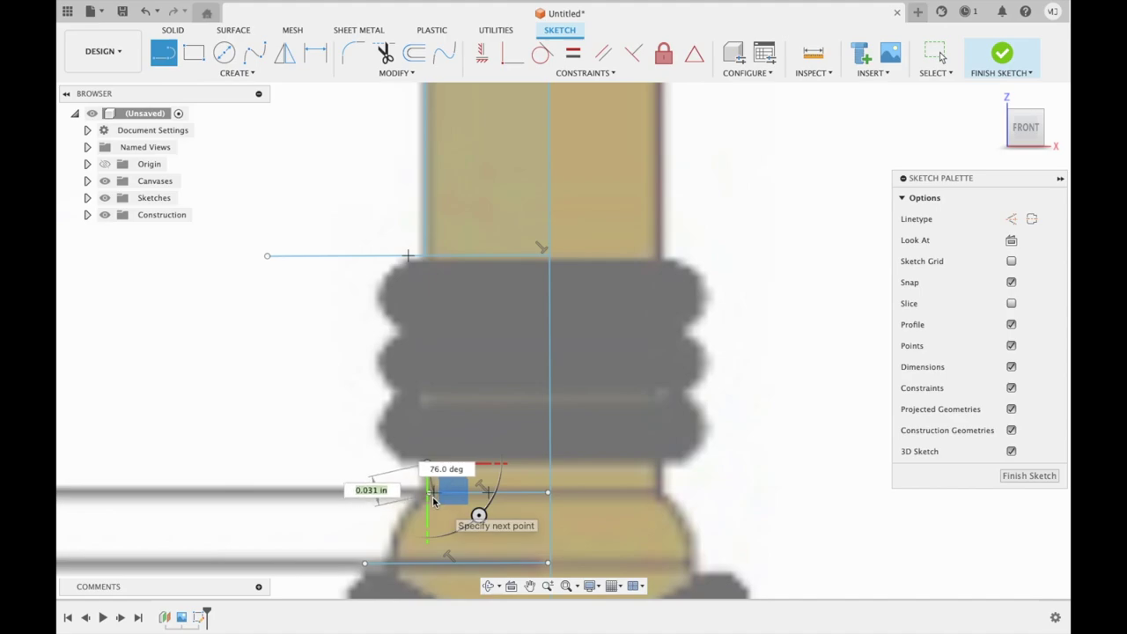
scroll(427, 500, "up", 1)
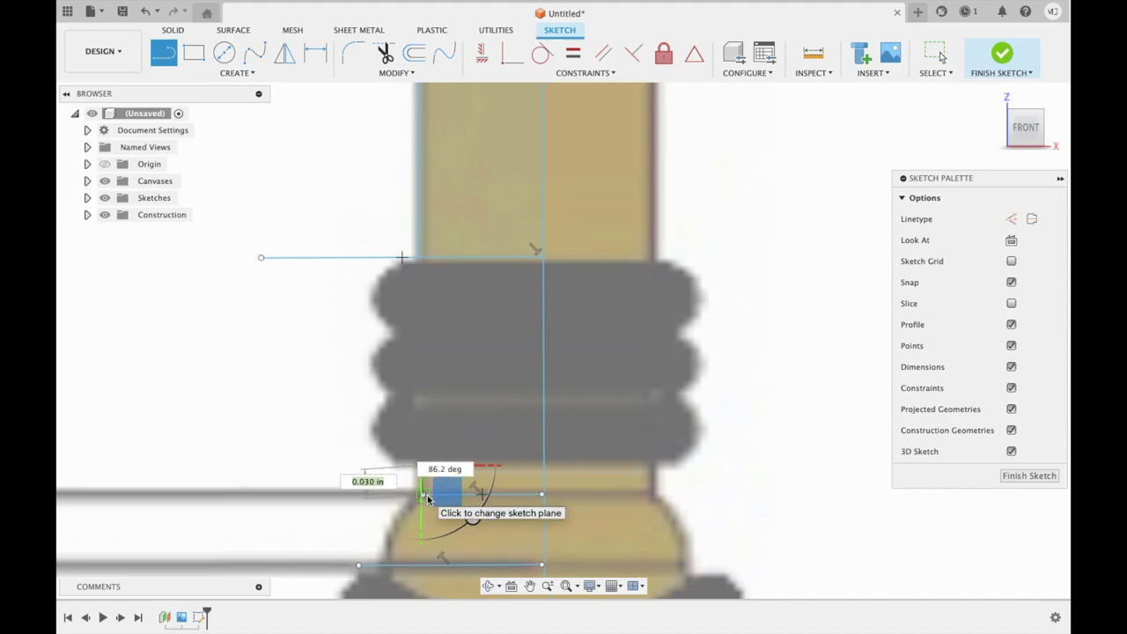
middle_click_drag(427, 500, 462, 414)
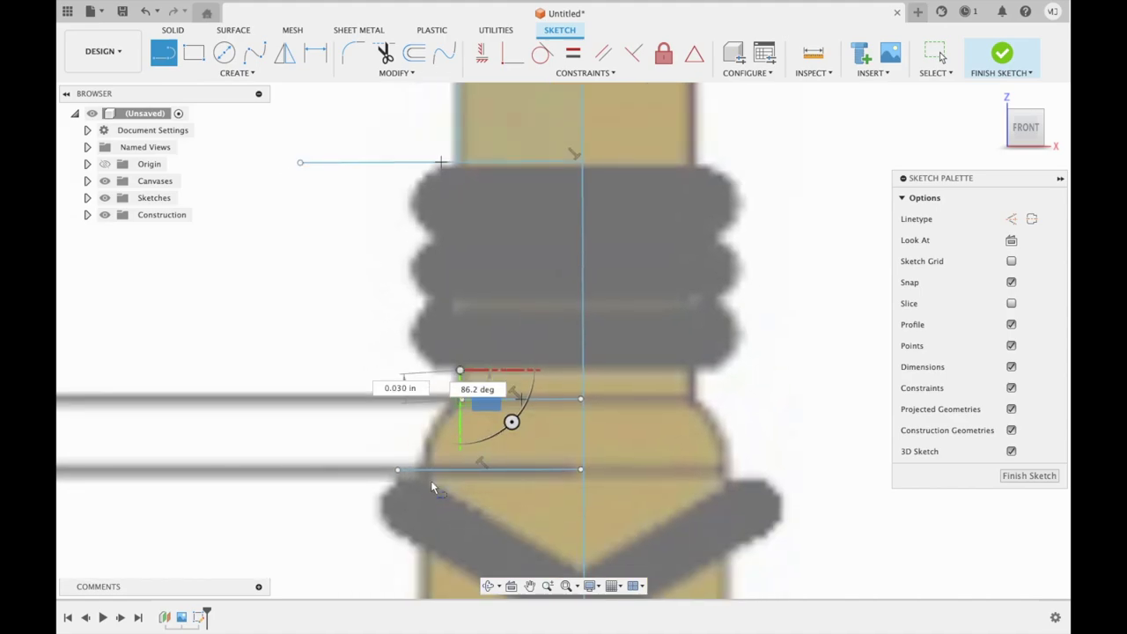
double_click(464, 398)
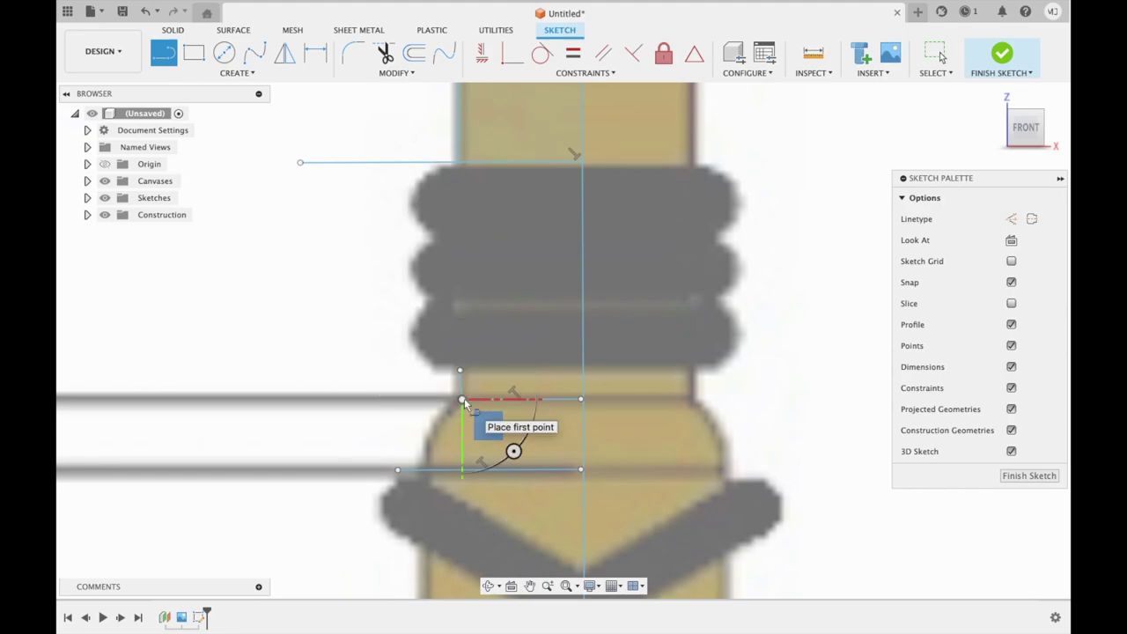
key("Escape")
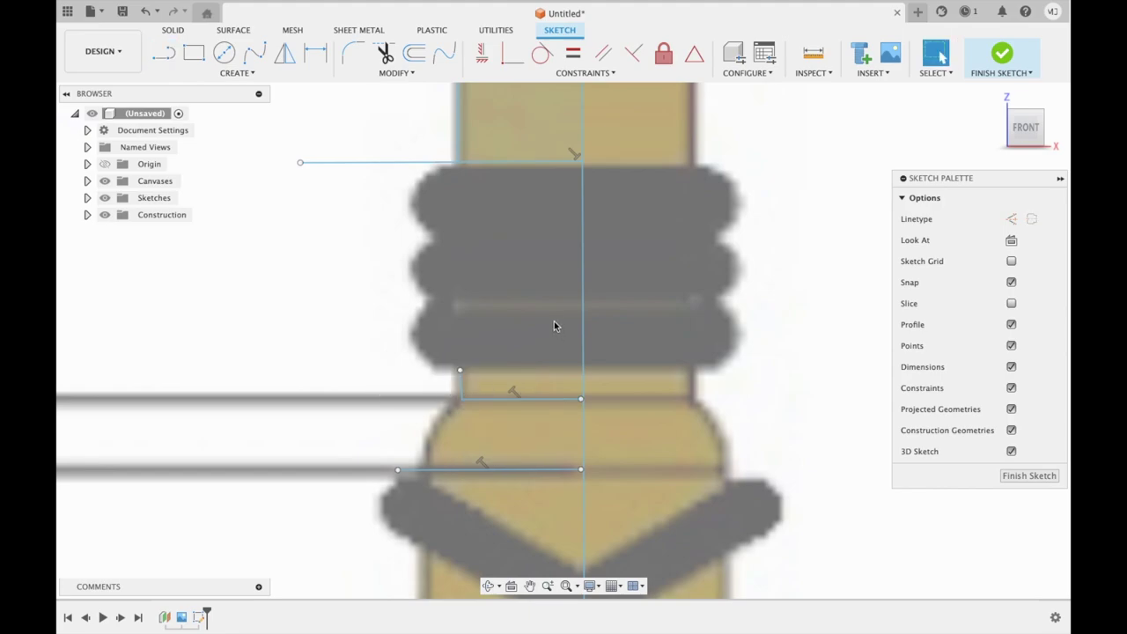
- Select the short line's endpoint and begin a line at the upper horizontal line's end
left_click(464, 400)
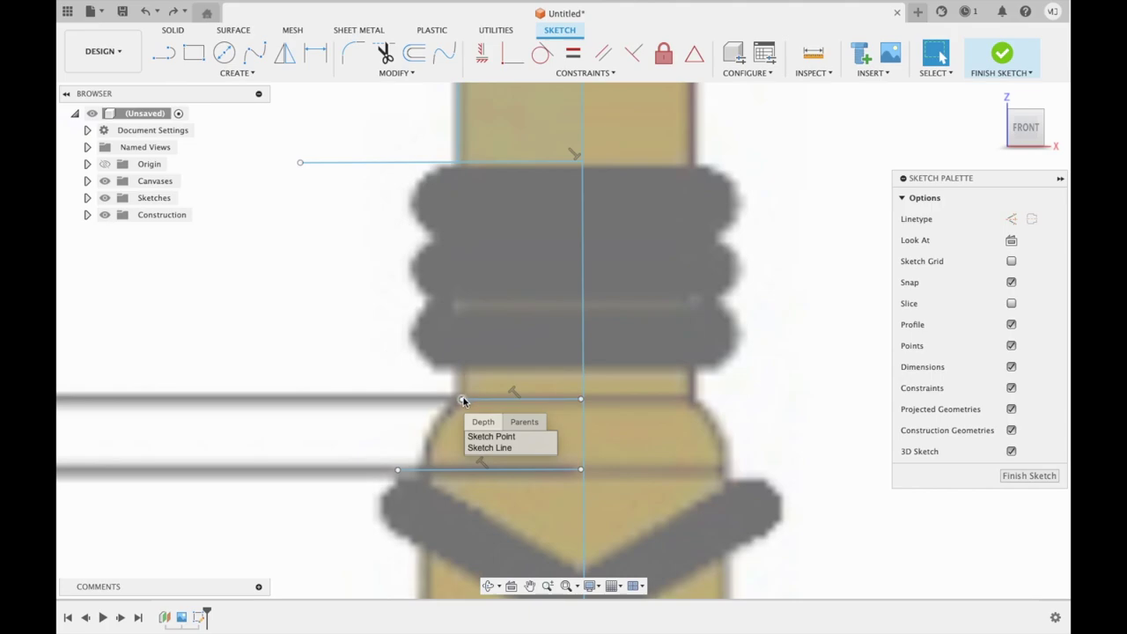
left_click(461, 400)
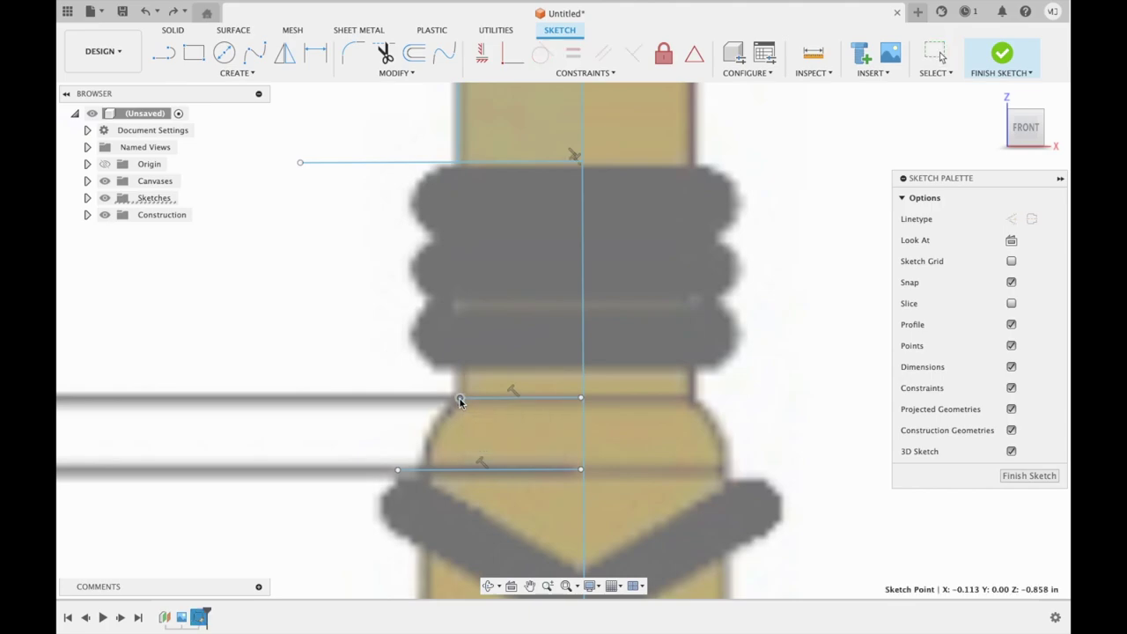
left_click(164, 53)
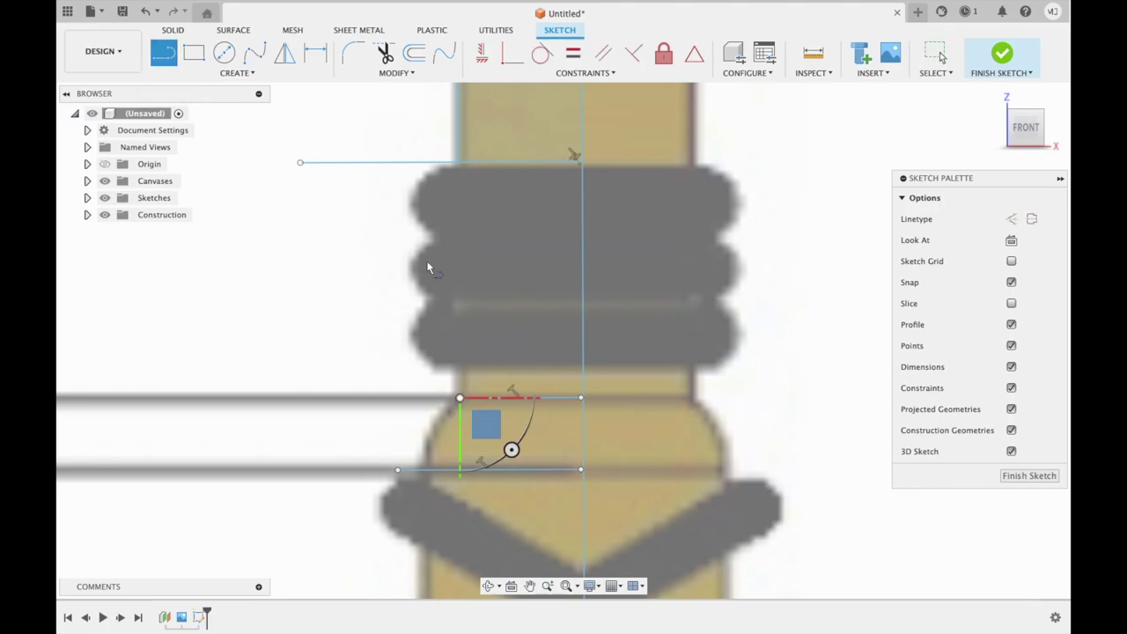
left_click(460, 364)
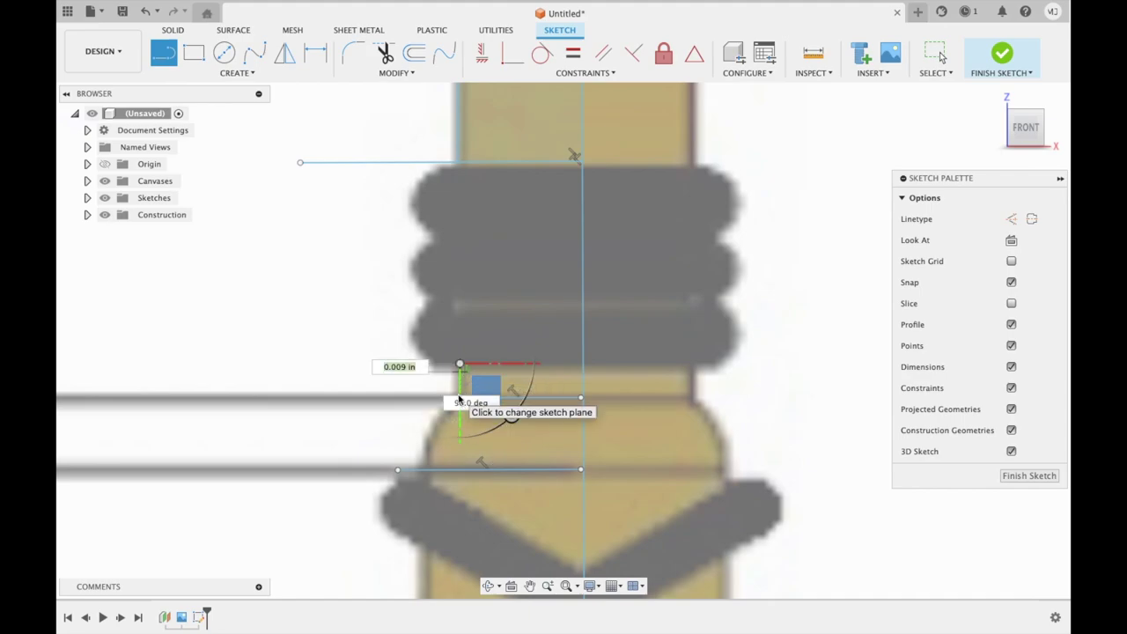
key("Escape")
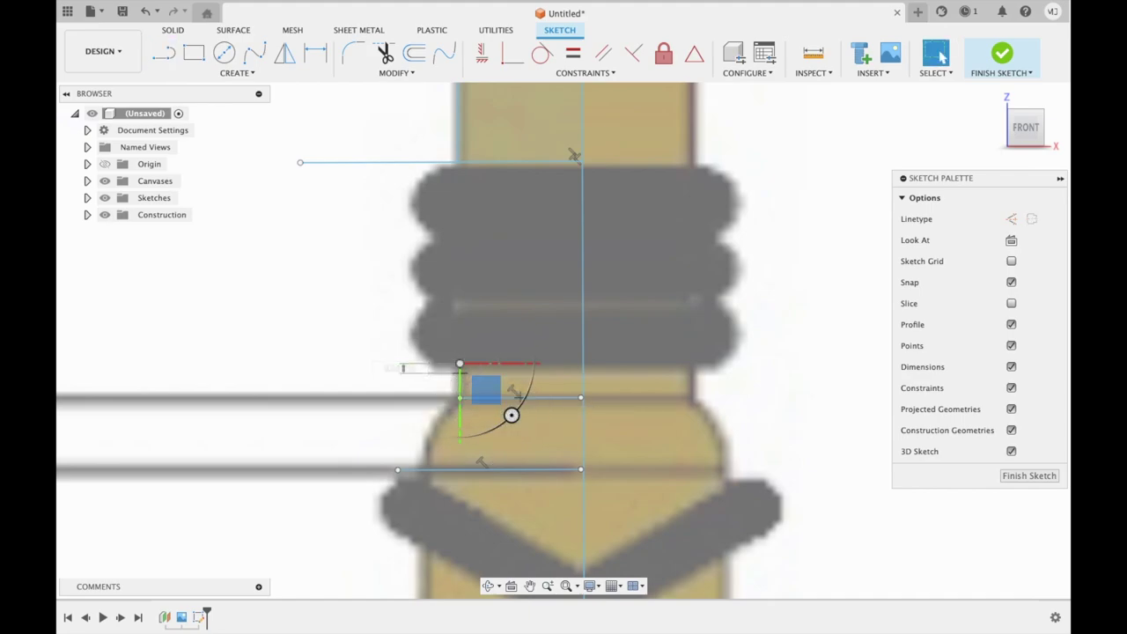
left_click(163, 53)
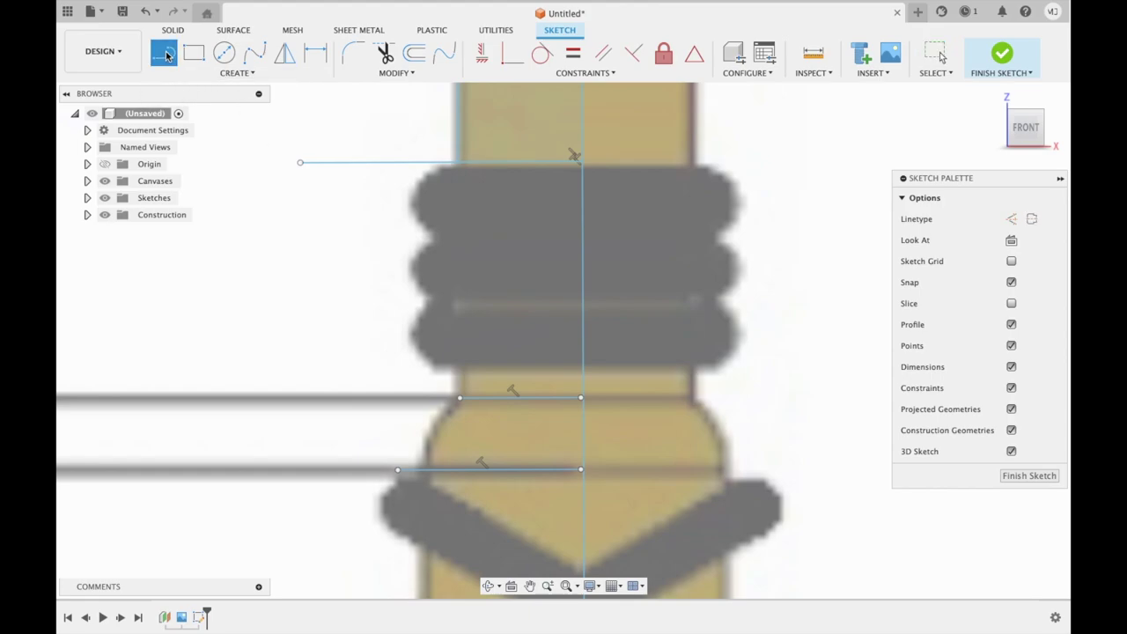
- Draw a short vertical line and an angled line along the collar's left edge to the upper horizontal line
left_click(459, 395)
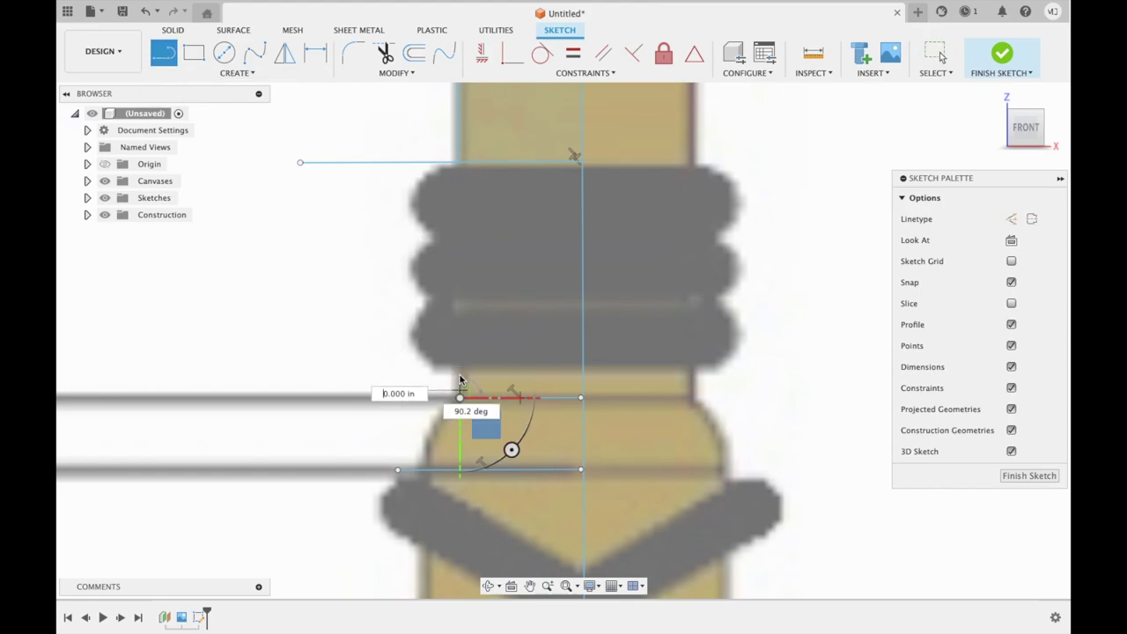
left_click(460, 368)
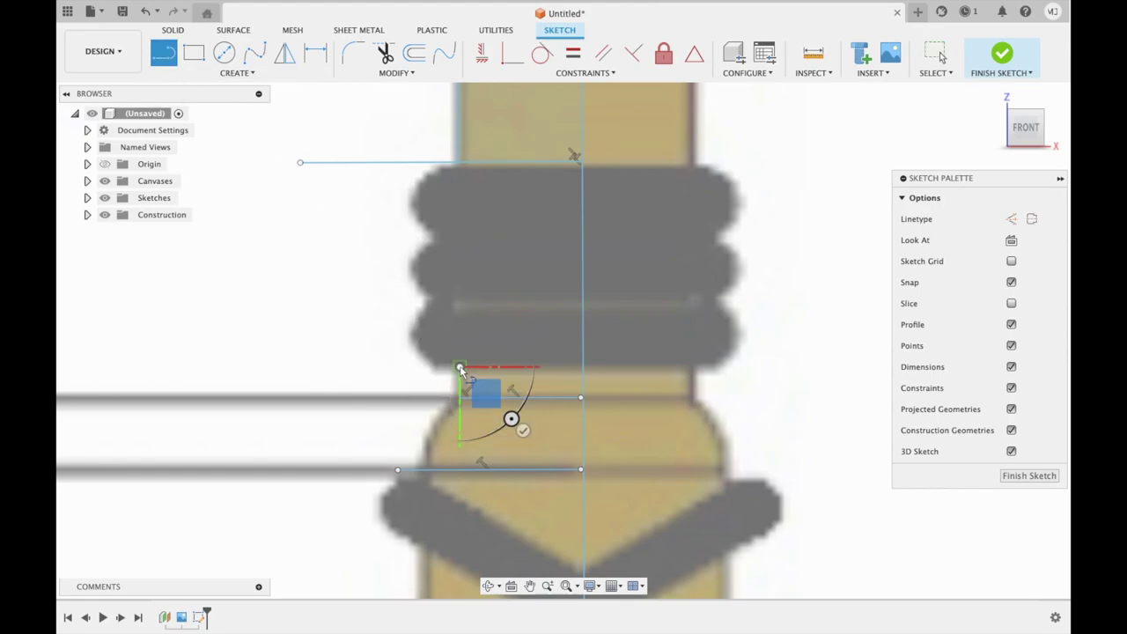
key("Escape")
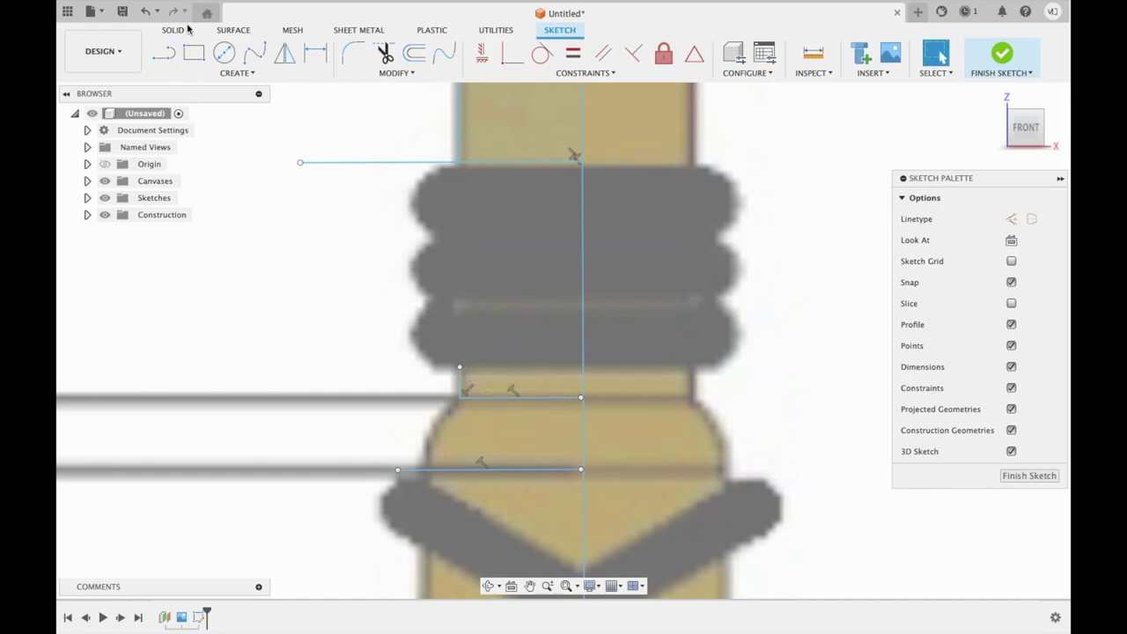
left_click(163, 53)
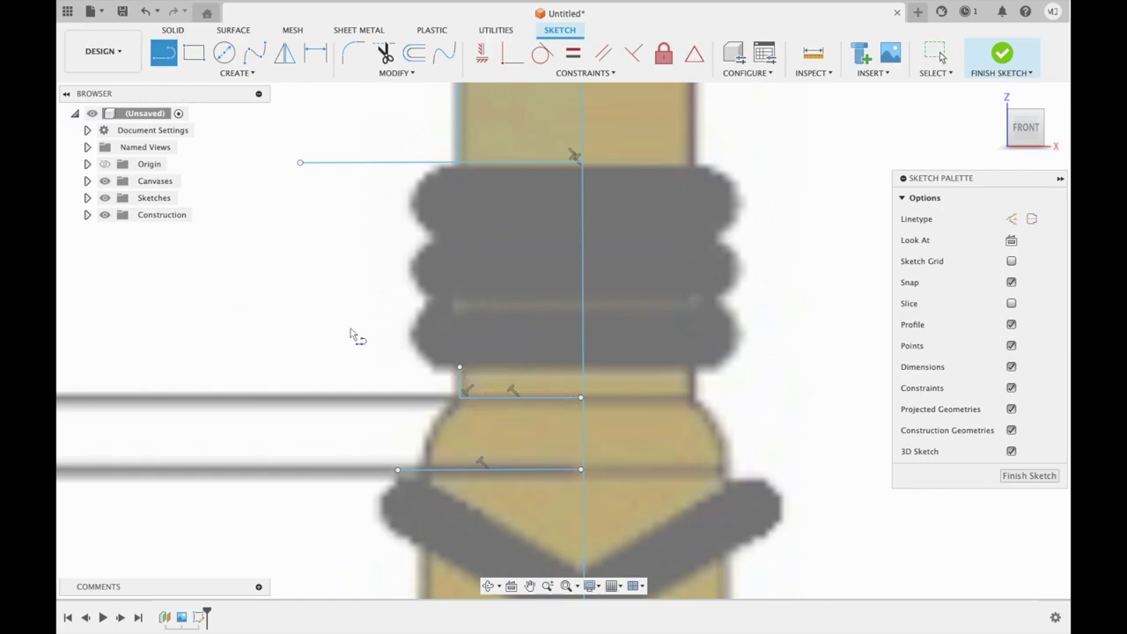
left_click(429, 438)
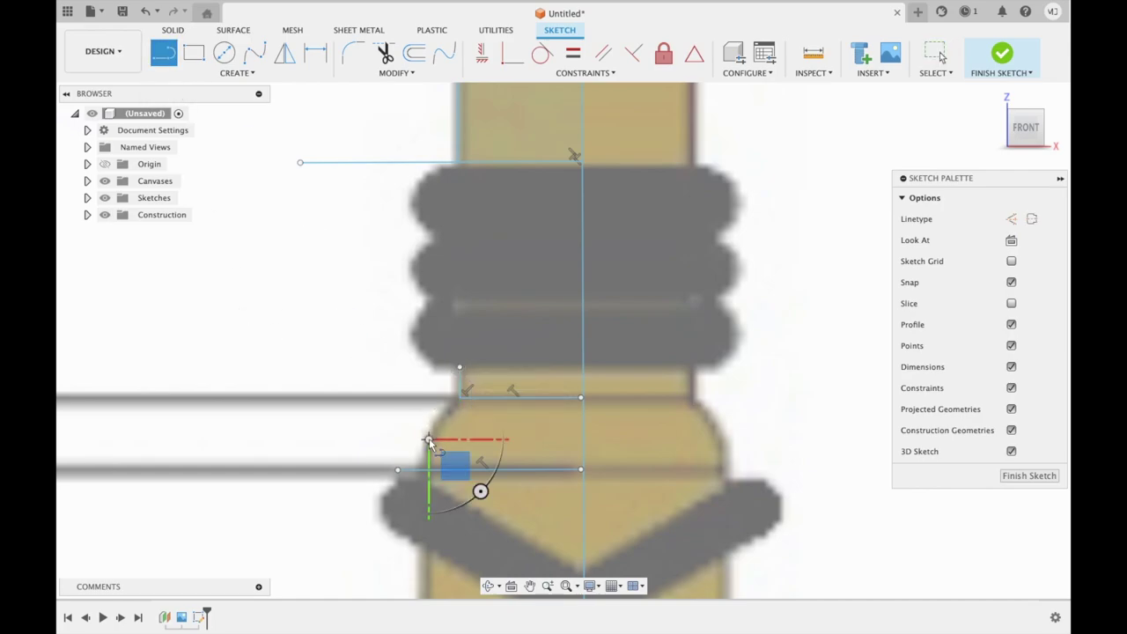
left_click(460, 398)
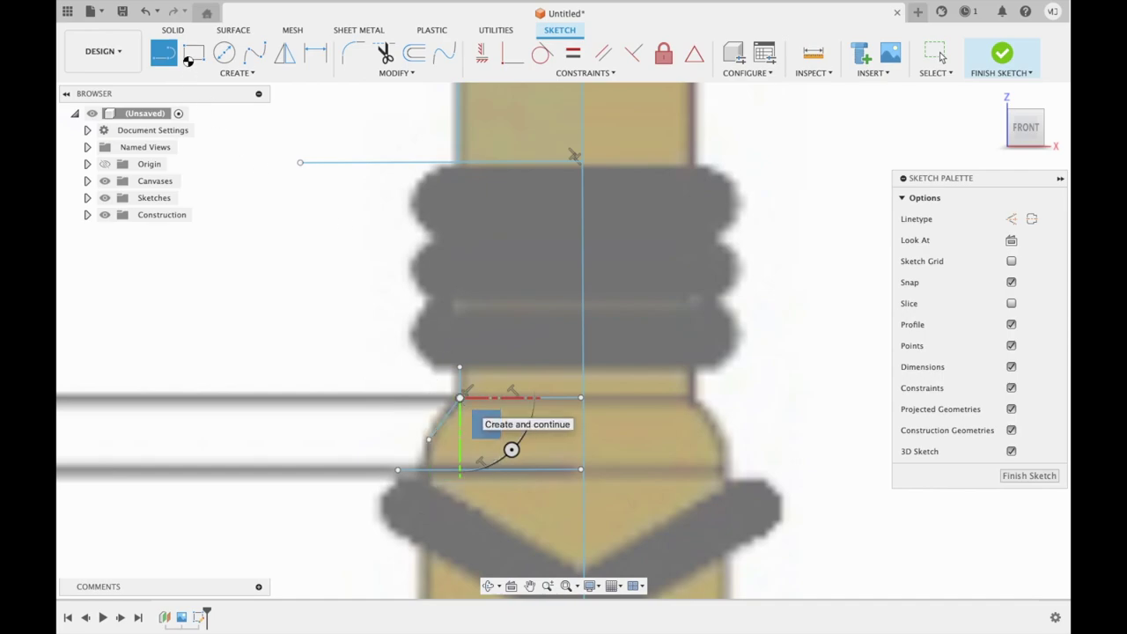
key("Escape")
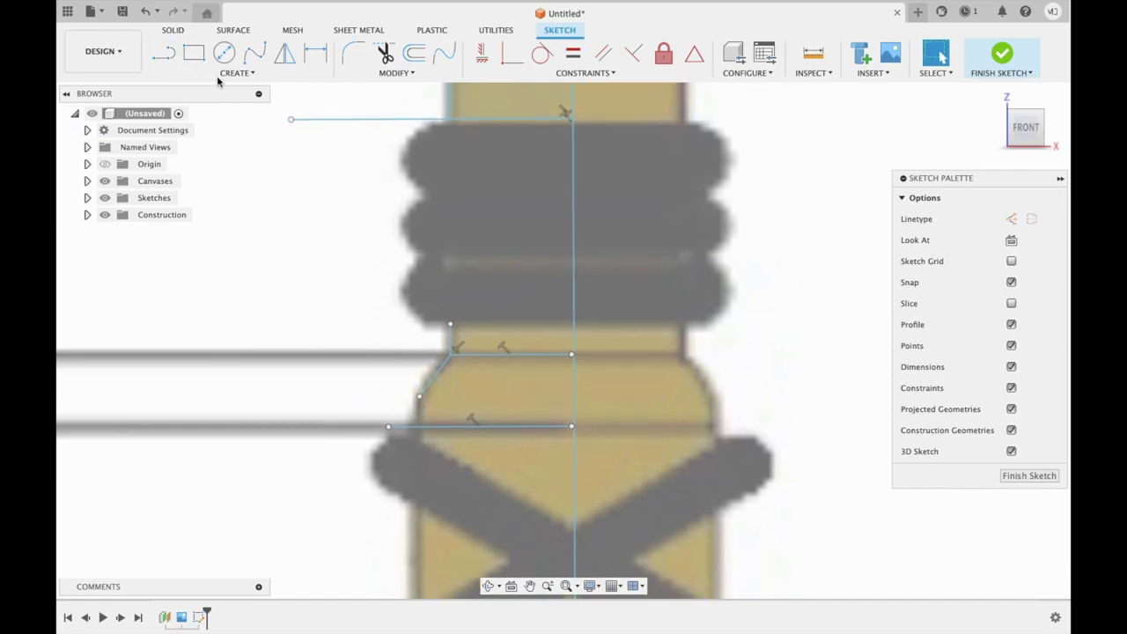
- Attempt lines from the angled line's lower end, briefly trying the Extend tool
left_click(164, 53)
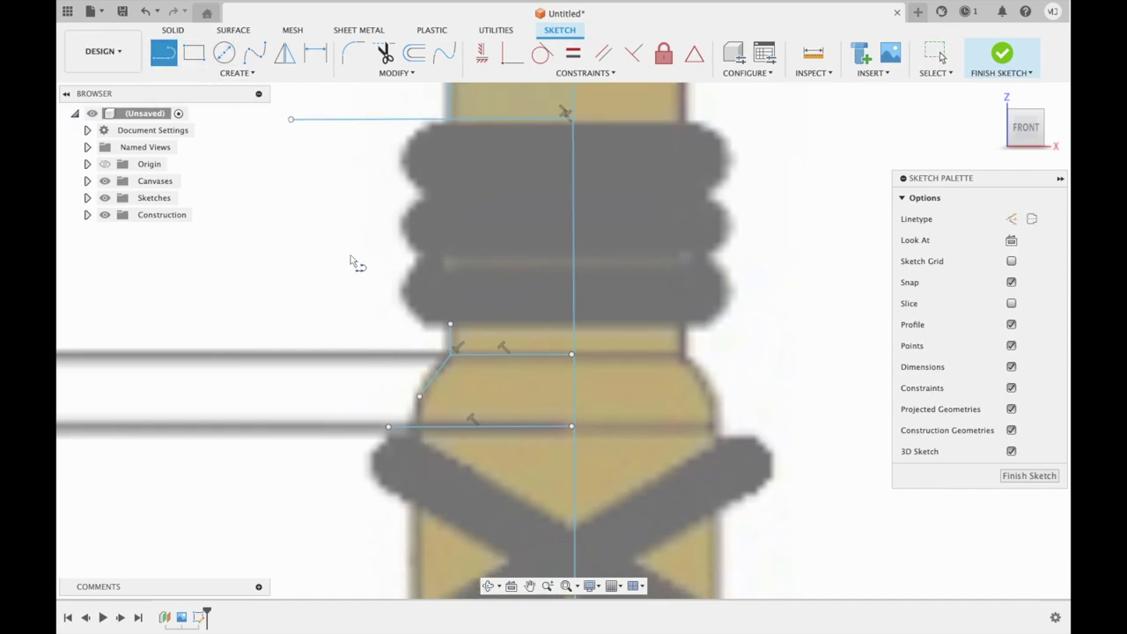
left_click(421, 398)
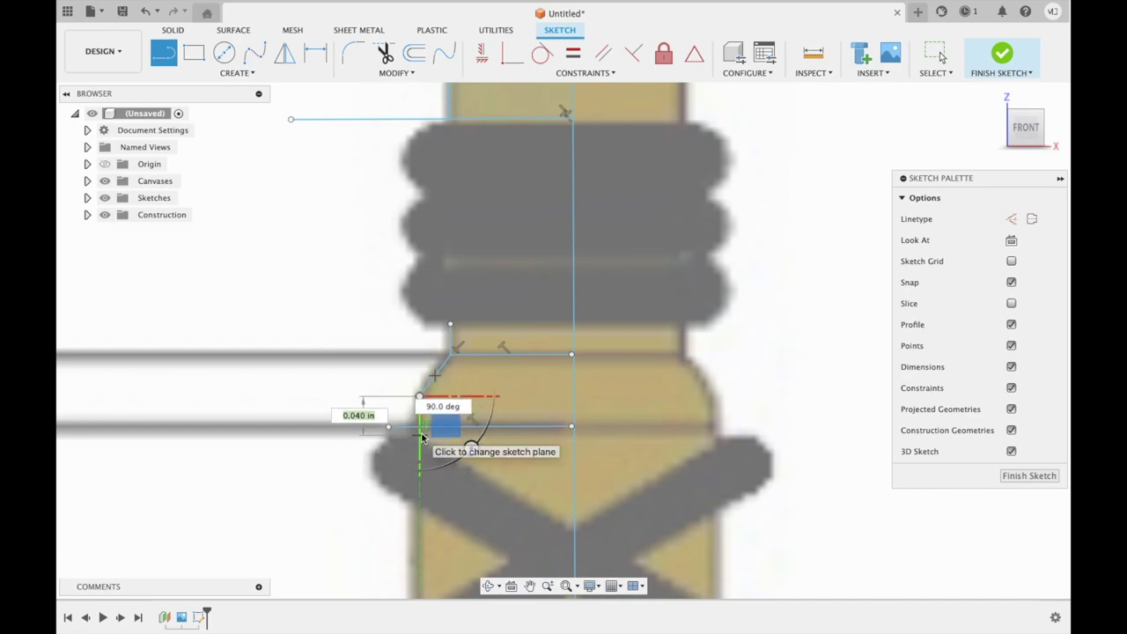
key("Escape")
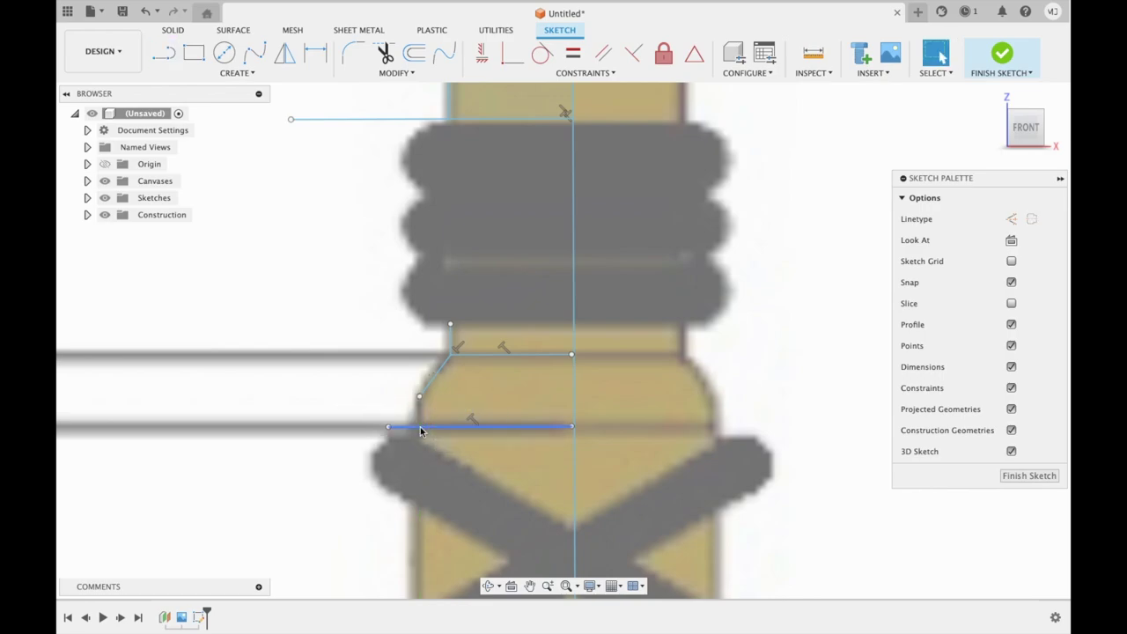
left_click(163, 54)
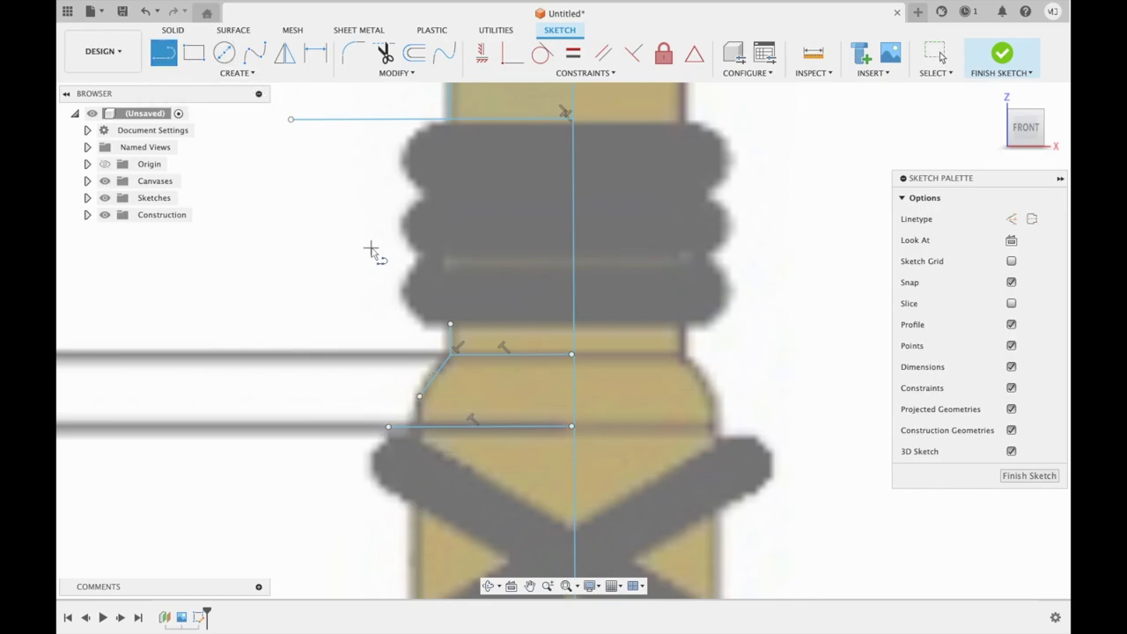
left_click(420, 397)
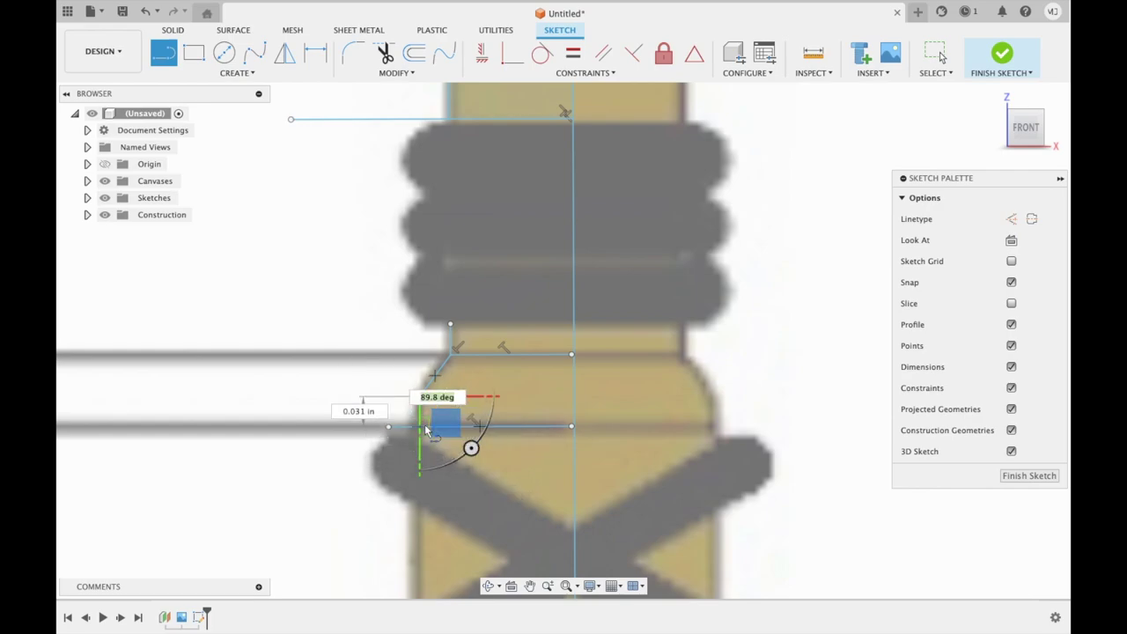
key("Escape")
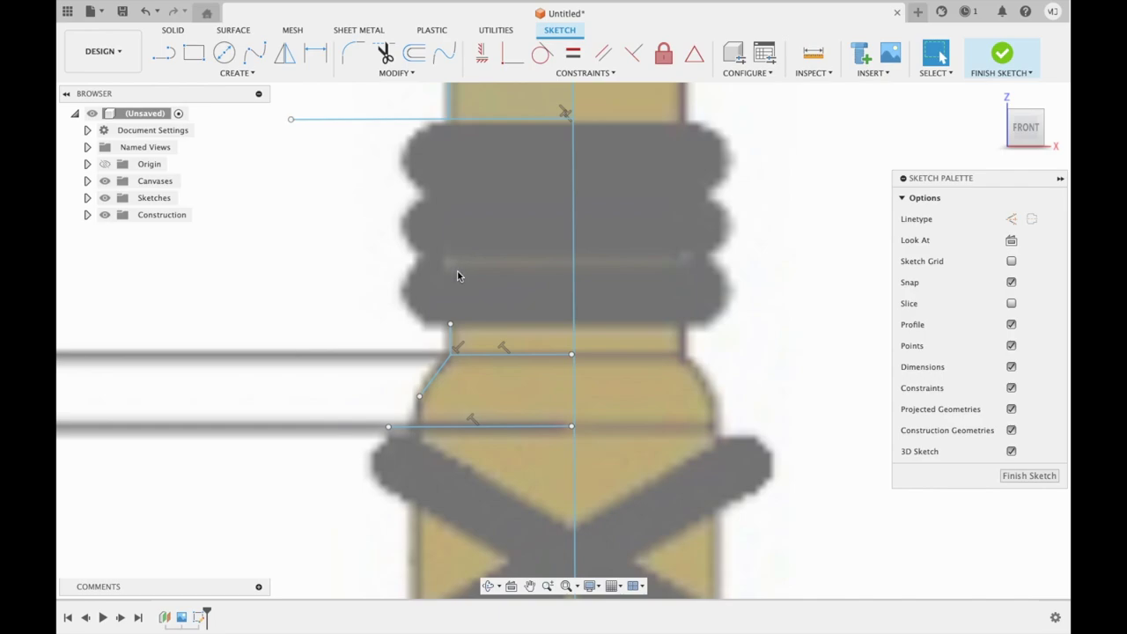
left_click(396, 73)
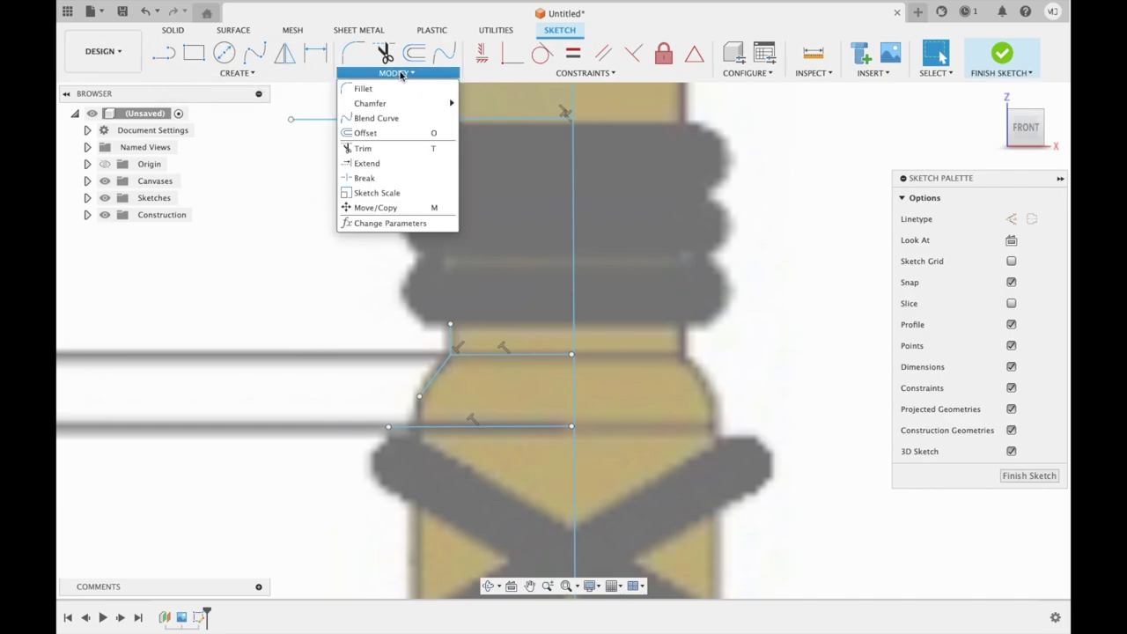
left_click(397, 164)
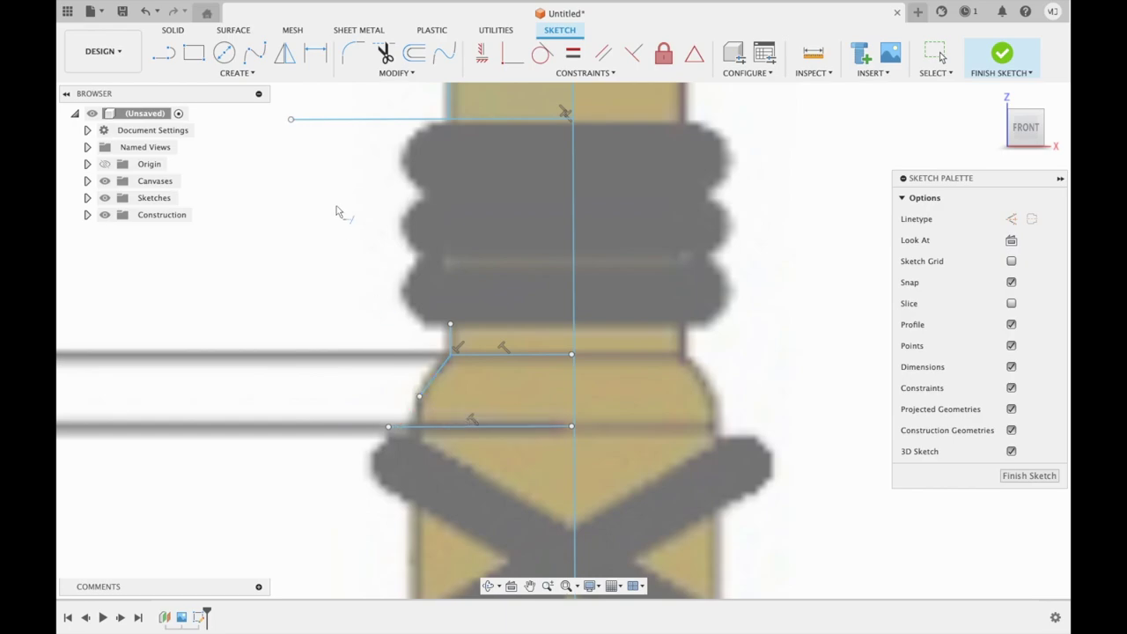
left_click(167, 56)
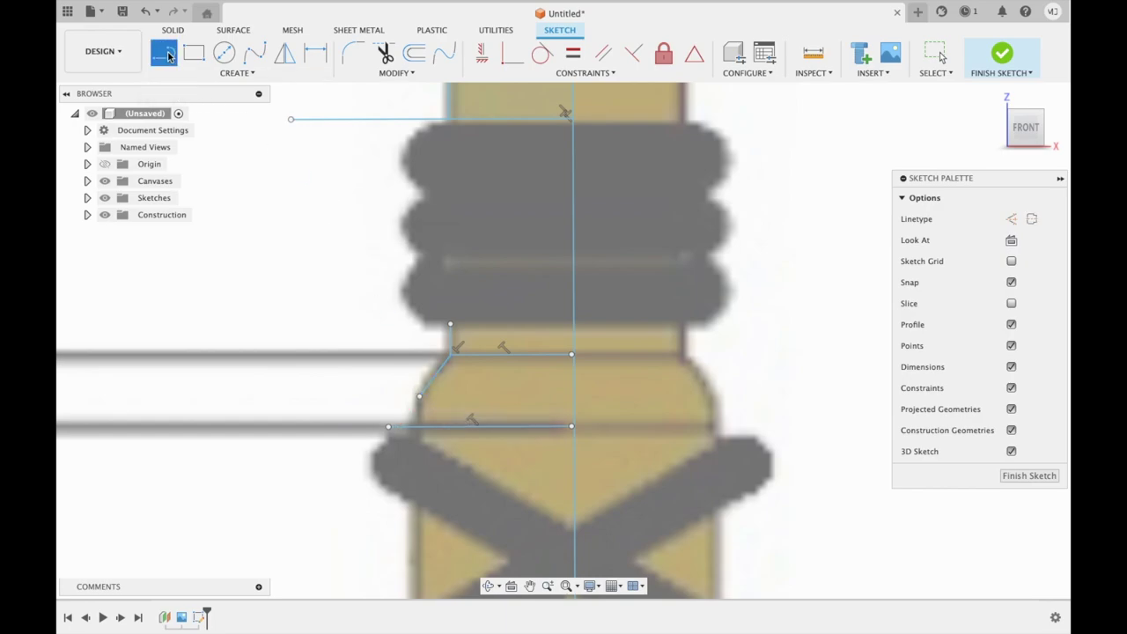
left_click(419, 397)
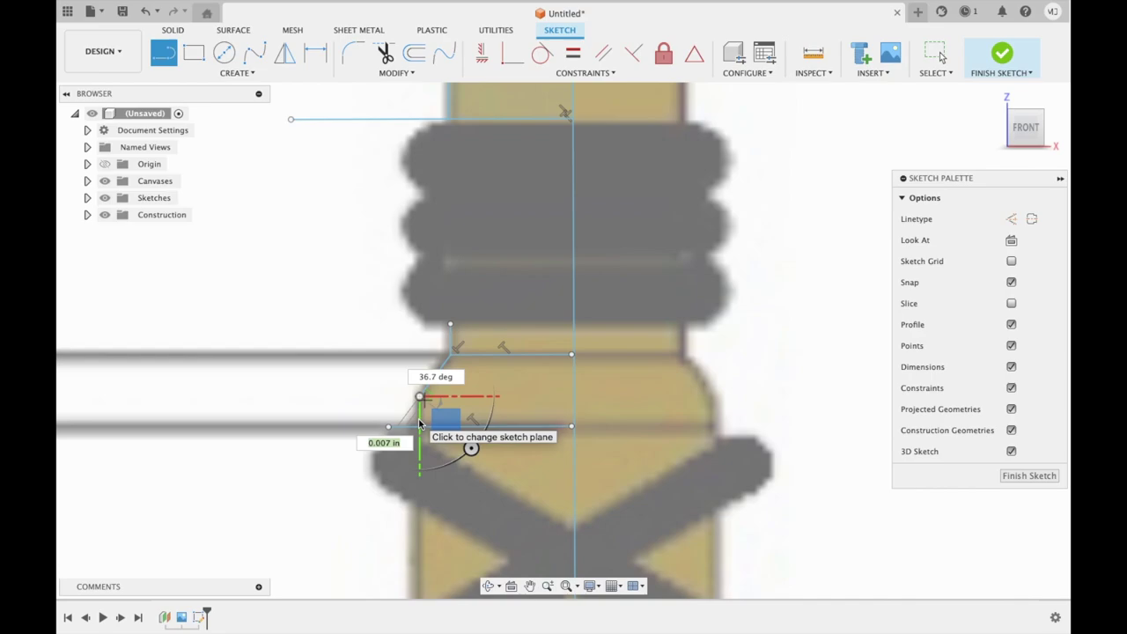
left_click(395, 443)
key("Escape")
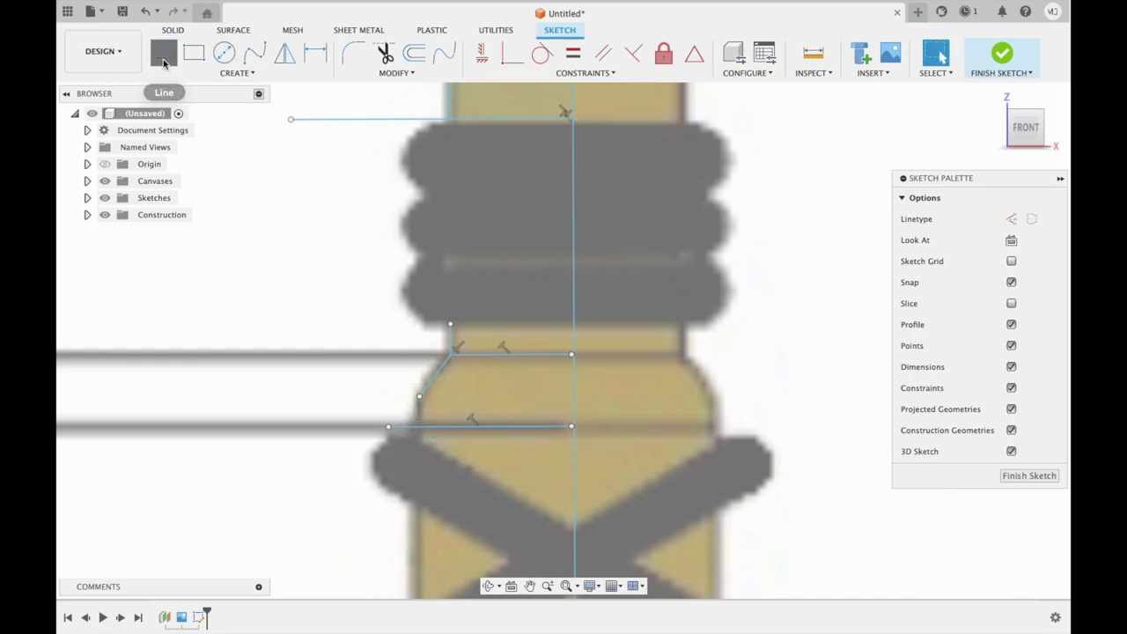
- Draw a vertical line from the lower horizontal line up to the angled line's end
left_click(164, 52)
left_click(420, 428)
left_click(420, 397)
key("Escape")
- Draw a vertical line along the wrapped grip's left edge from the handle's bottom end to its top
scroll(376, 279, "up", 2)
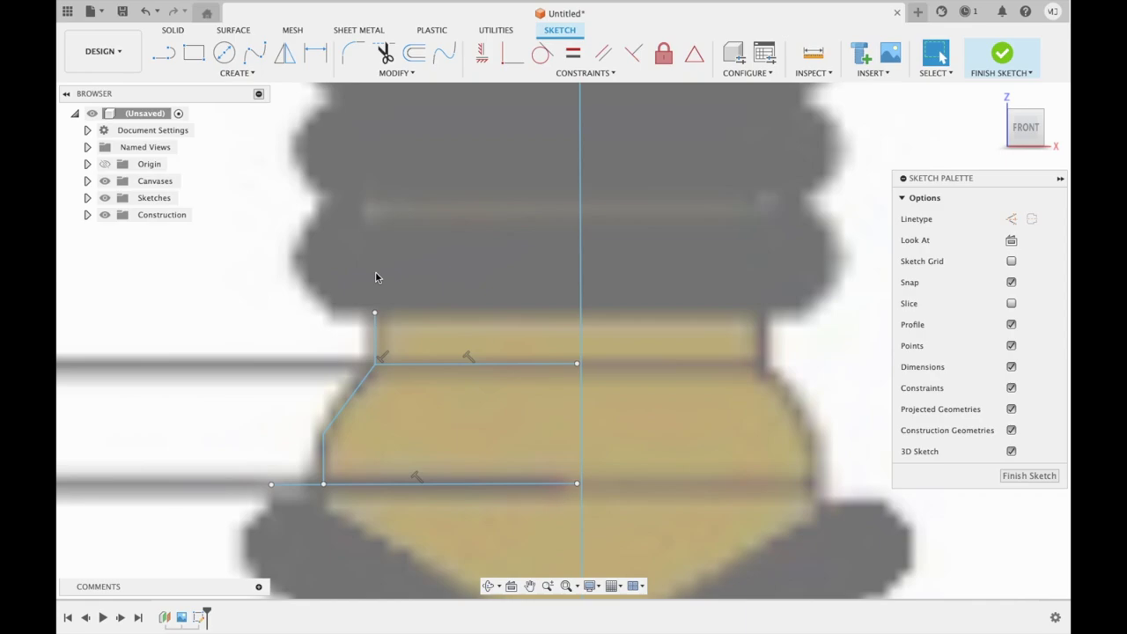
scroll(376, 278, "up", 2)
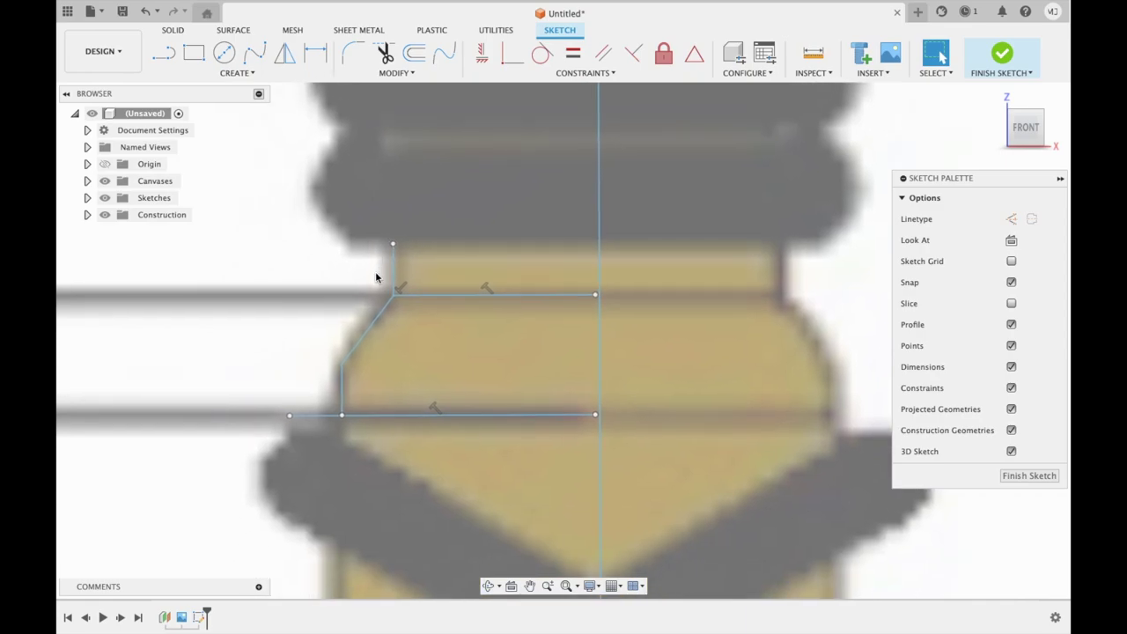
scroll(375, 278, "down", 2)
scroll(376, 277, "down", 1)
scroll(375, 277, "down", 1)
scroll(375, 278, "down", 2)
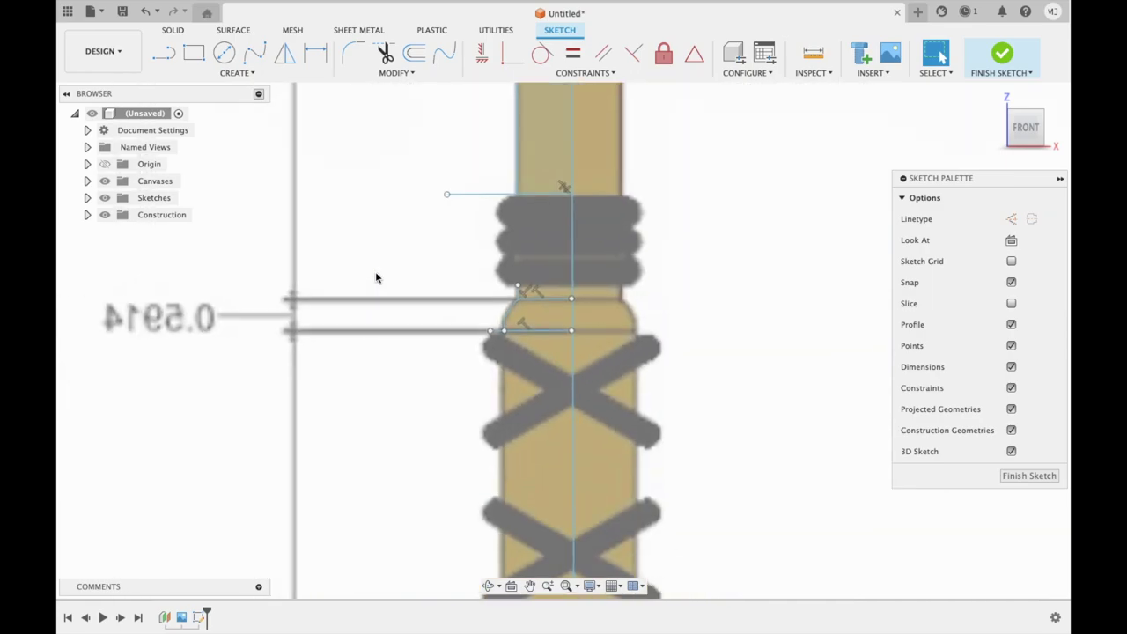
scroll(375, 277, "down", 1)
scroll(375, 278, "down", 1)
scroll(375, 278, "down", 1)
scroll(375, 278, "down", 2)
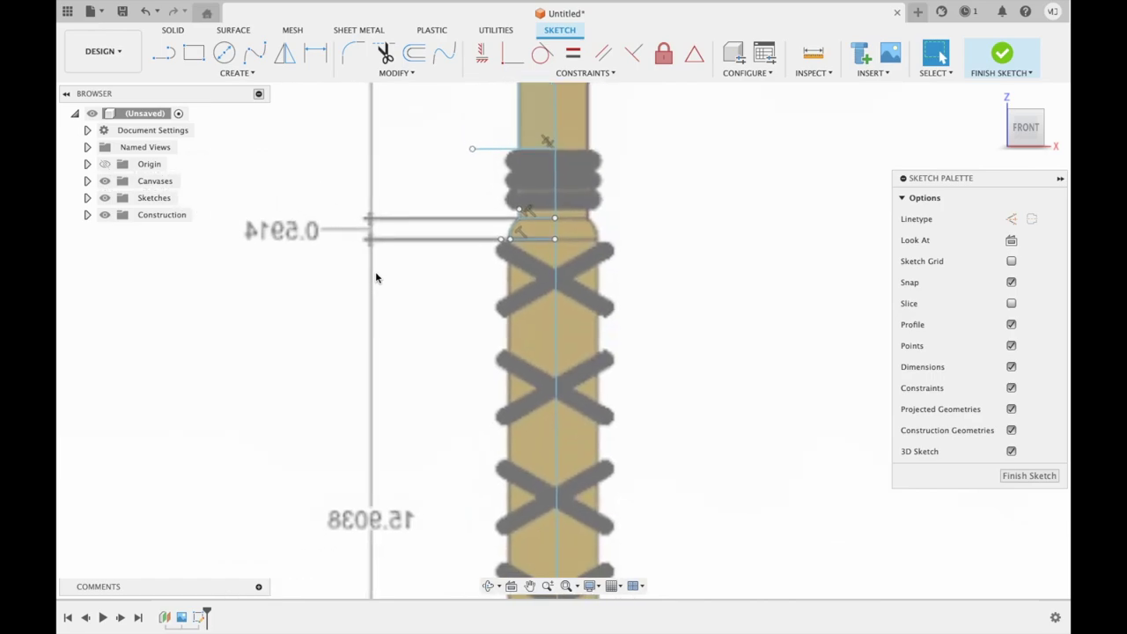
scroll(376, 277, "down", 1)
scroll(375, 278, "down", 1)
scroll(375, 274, "down", 1)
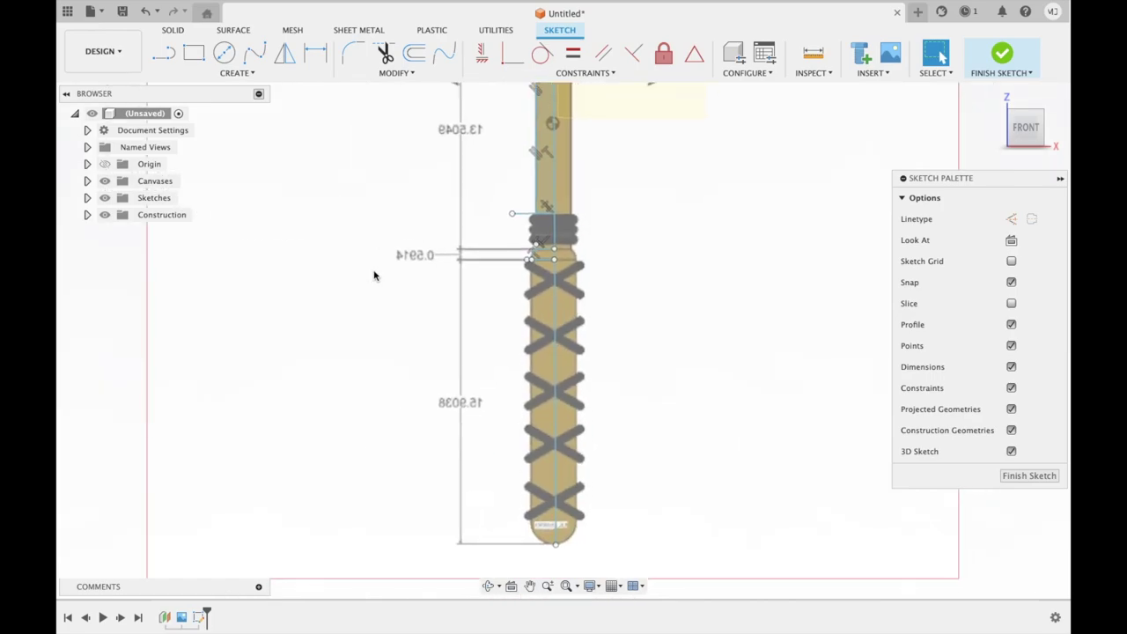
scroll(375, 275, "down", 1)
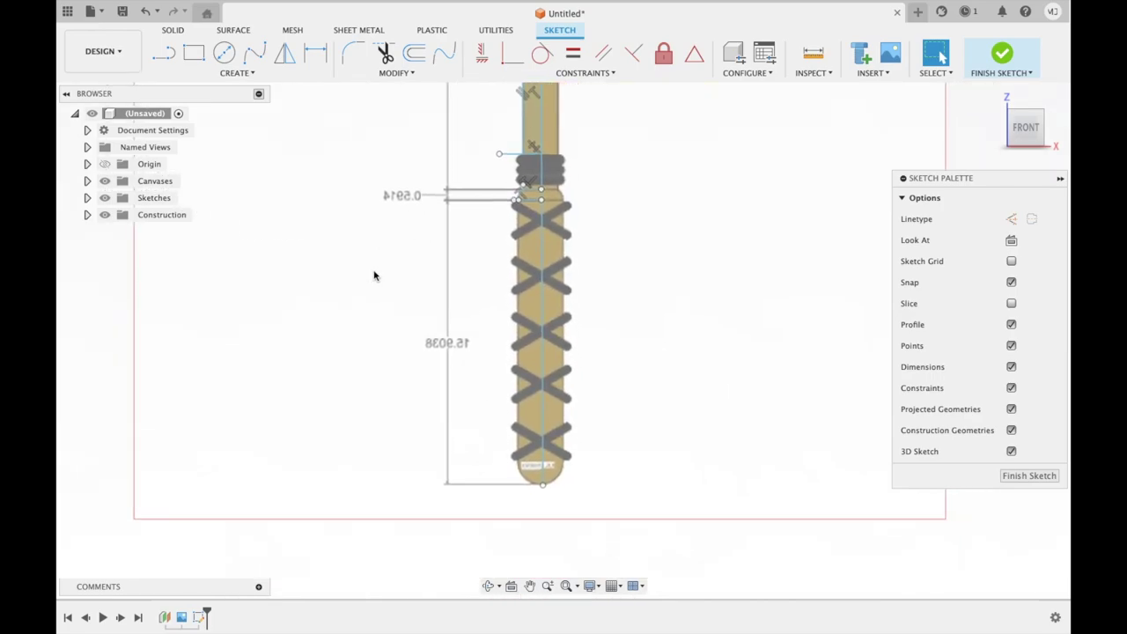
left_click(164, 53)
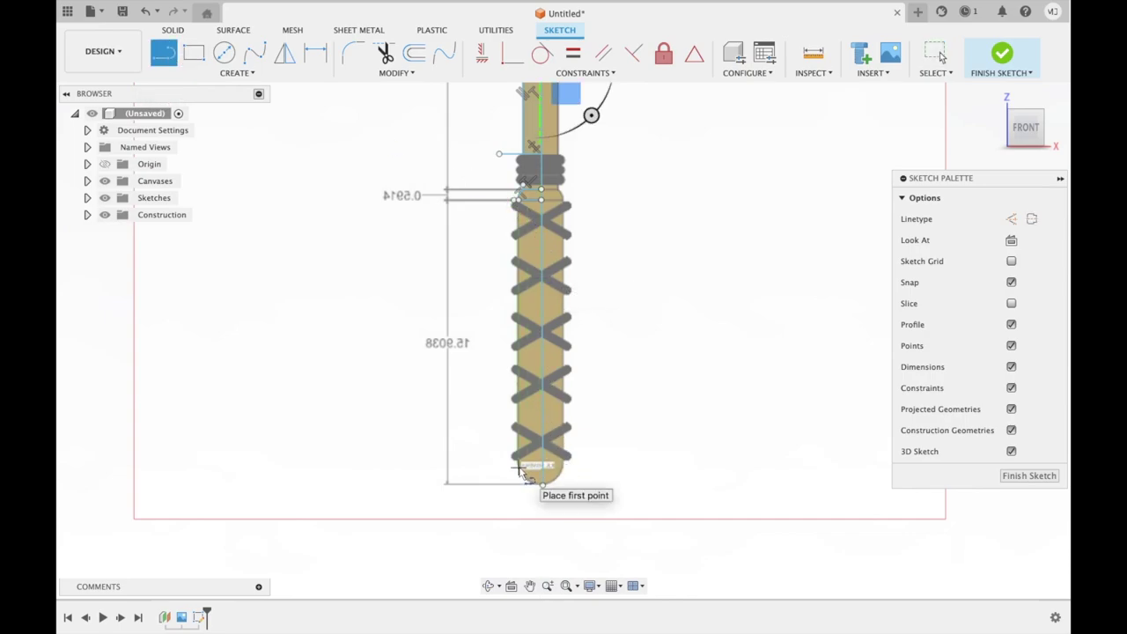
left_click(518, 467)
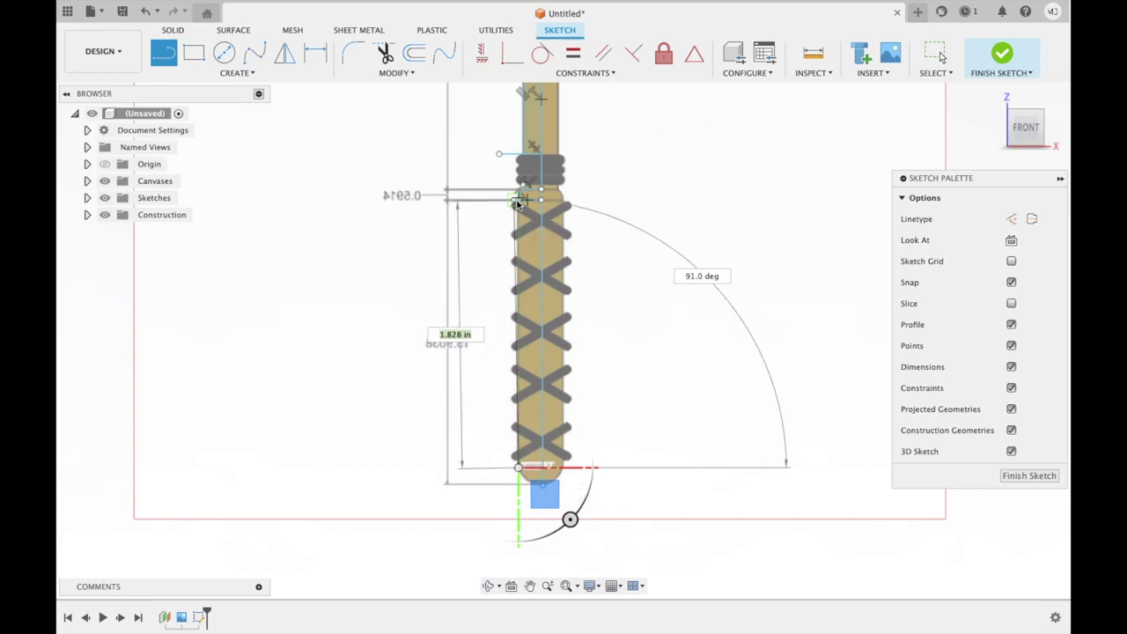
scroll(518, 202, "up", 2)
scroll(504, 132, "up", 2)
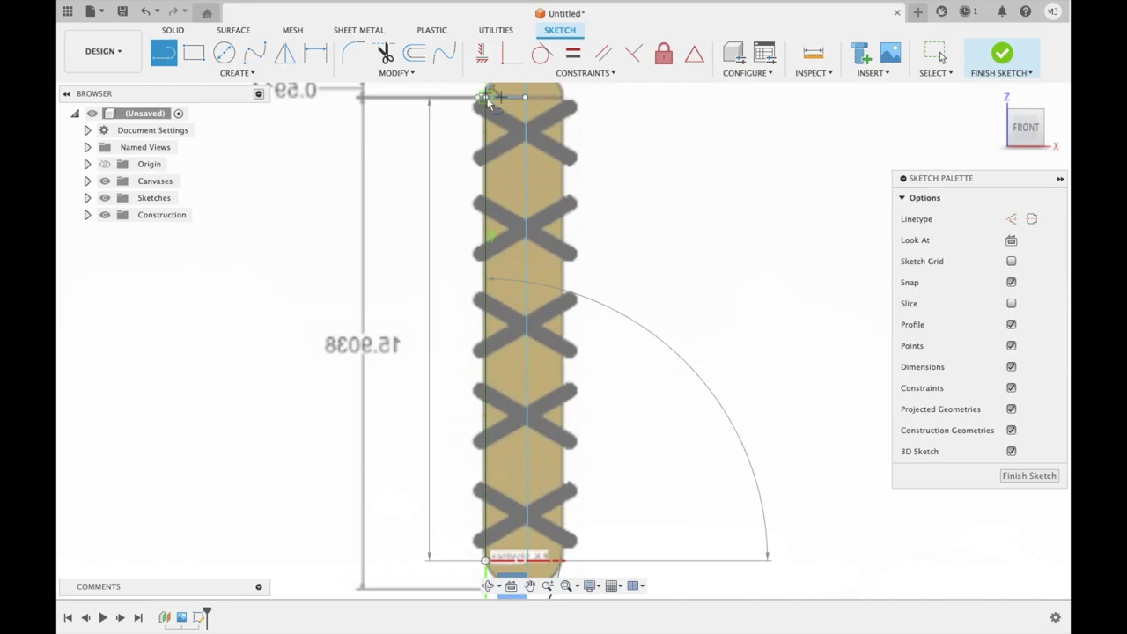
left_click(487, 98)
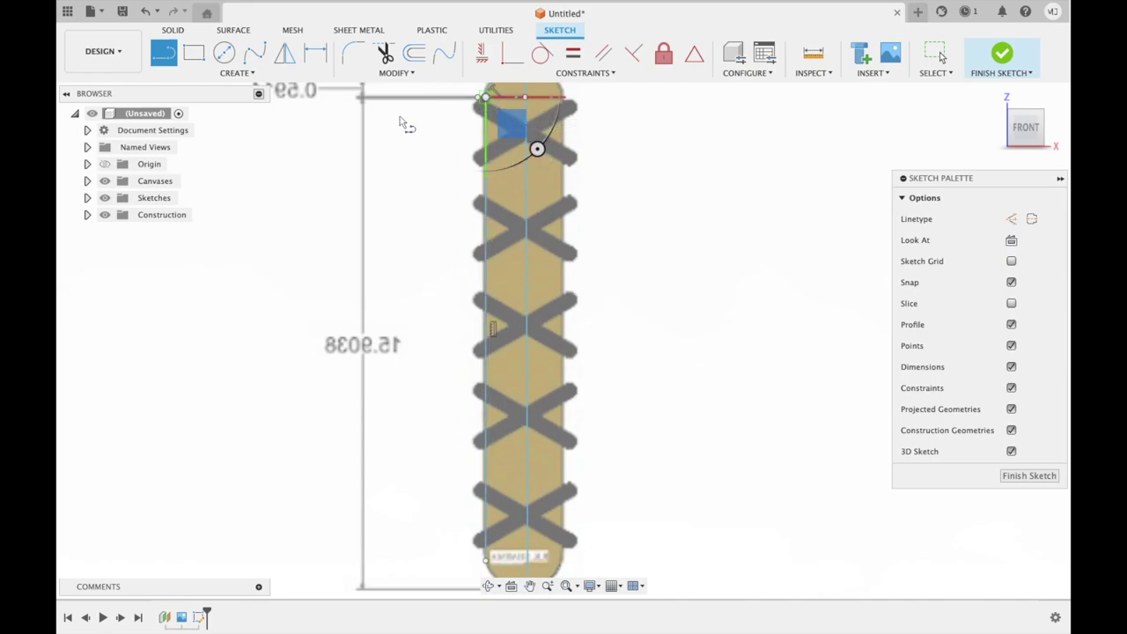
key("Escape")
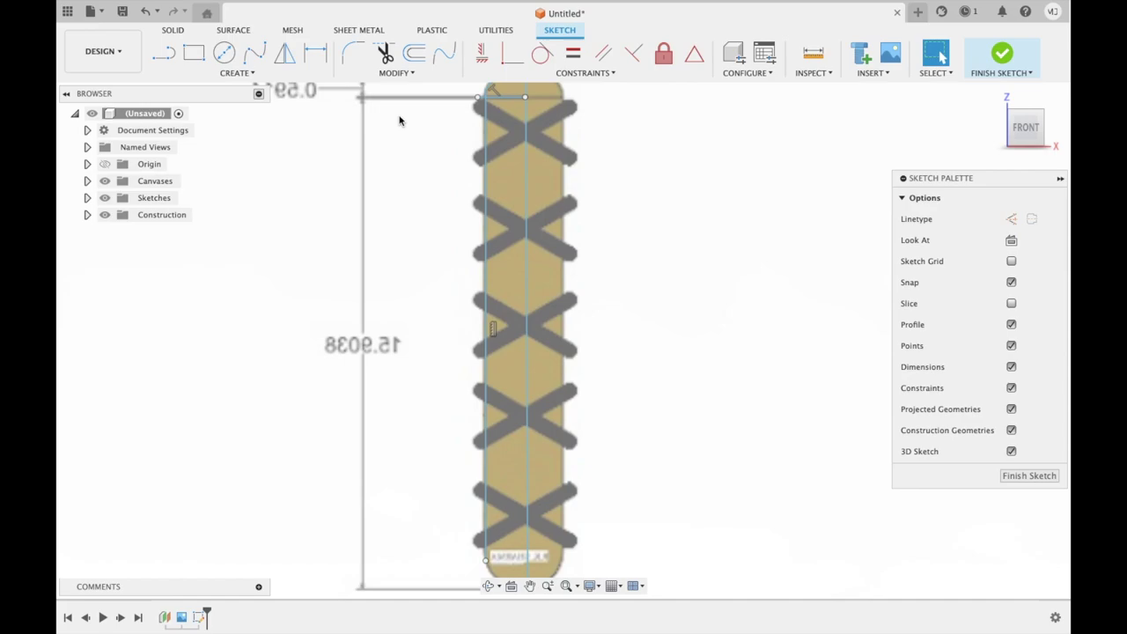
scroll(316, 178, "up", 1)
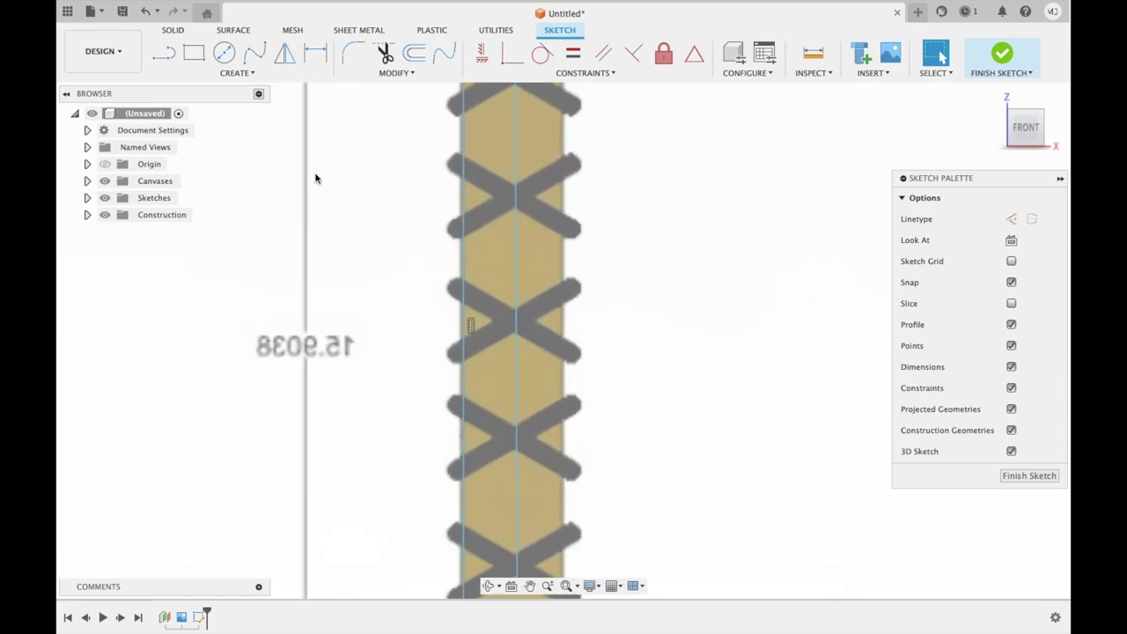
- Add a 3-point arc from the handle's bottom centre to the left edge line's bottom, matching the rounded end
scroll(315, 179, "up", 1)
scroll(315, 179, "up", 1)
scroll(315, 179, "up", 1)
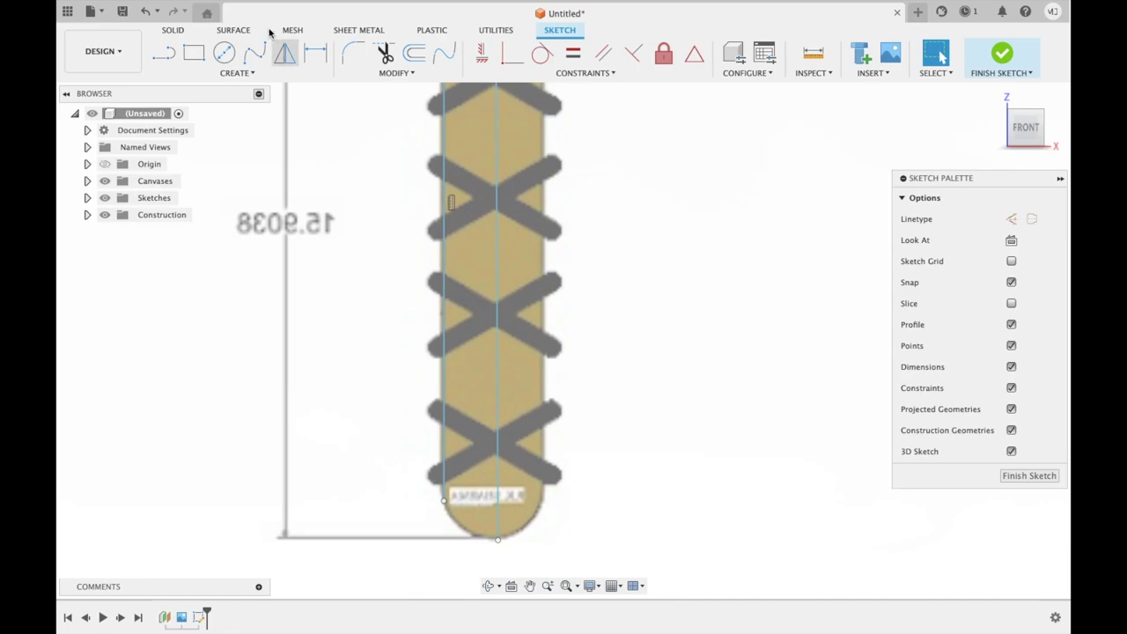
left_click(236, 72)
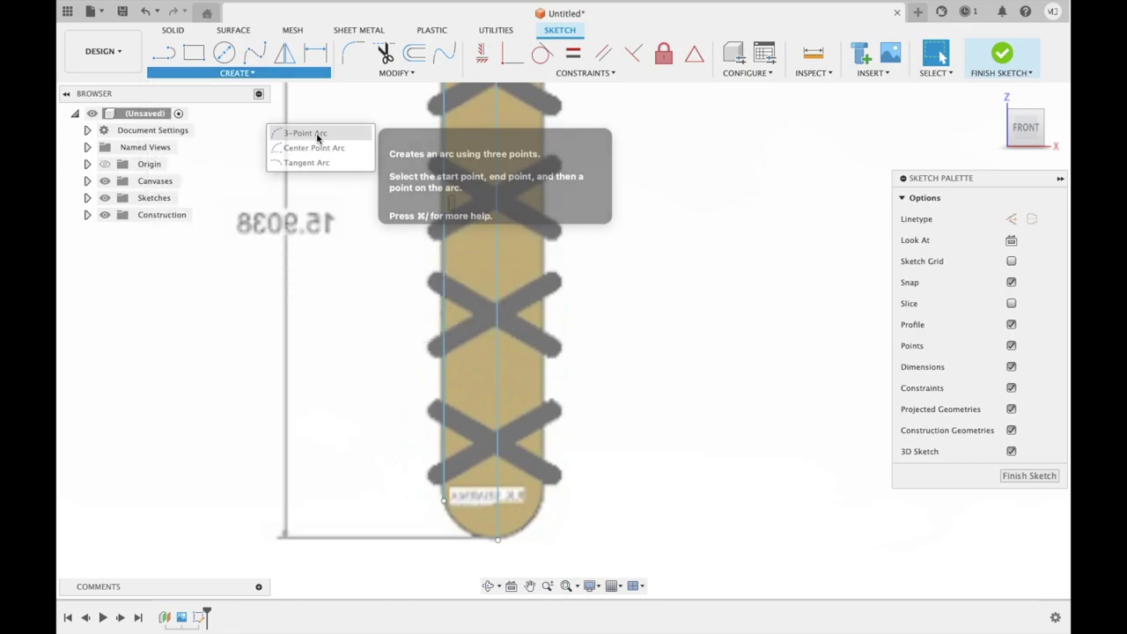
left_click(305, 133)
left_click(497, 540)
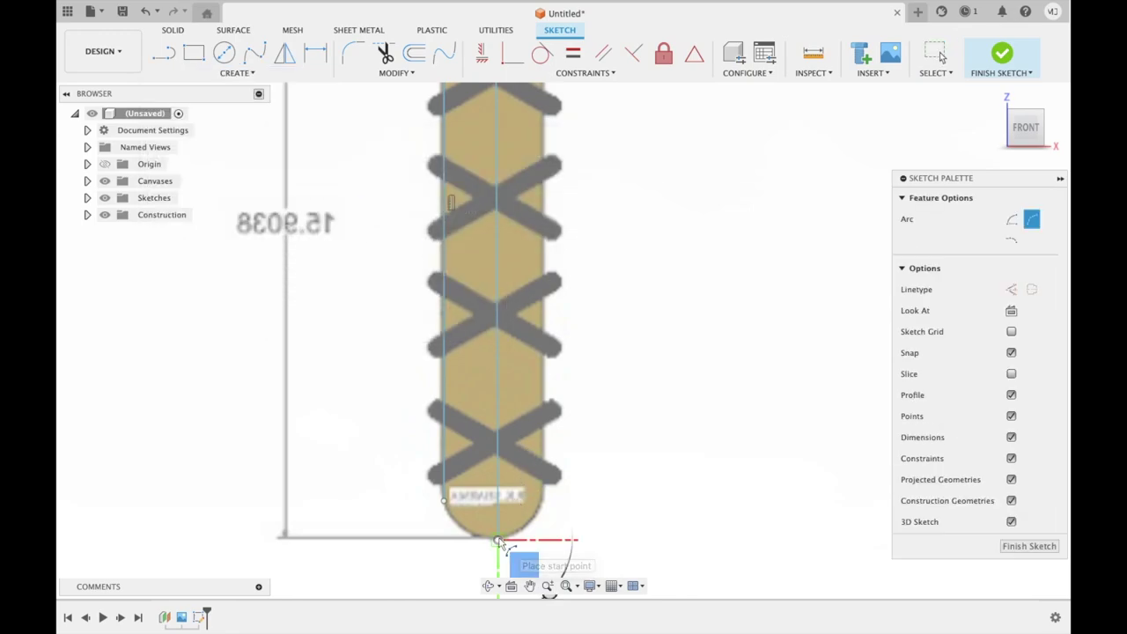
left_click(444, 501)
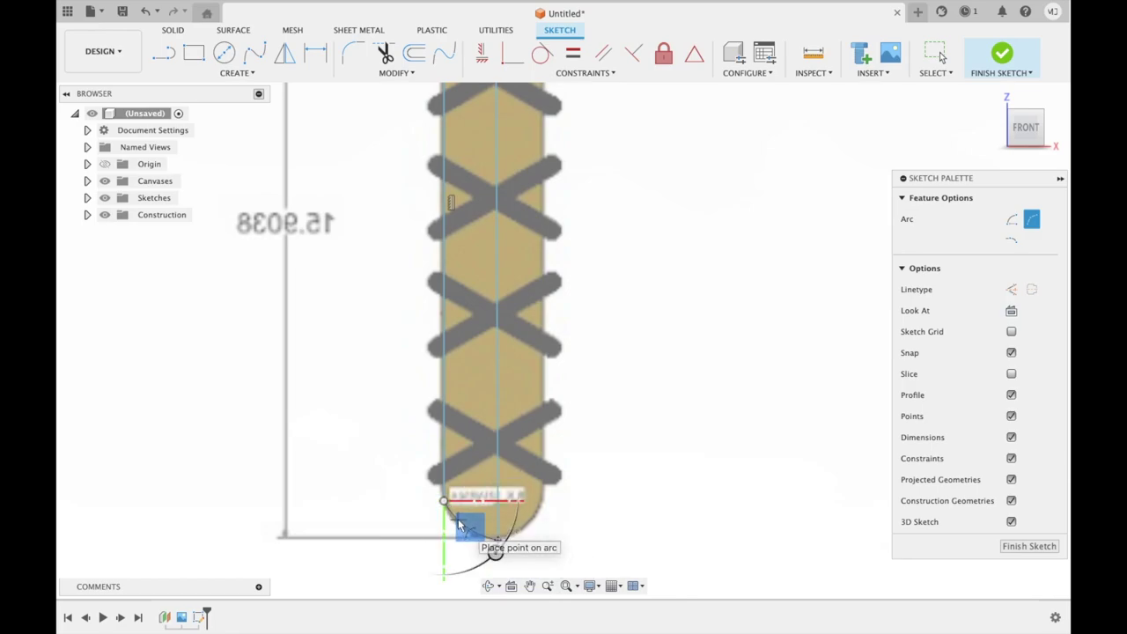
left_click(458, 523)
key("Escape")
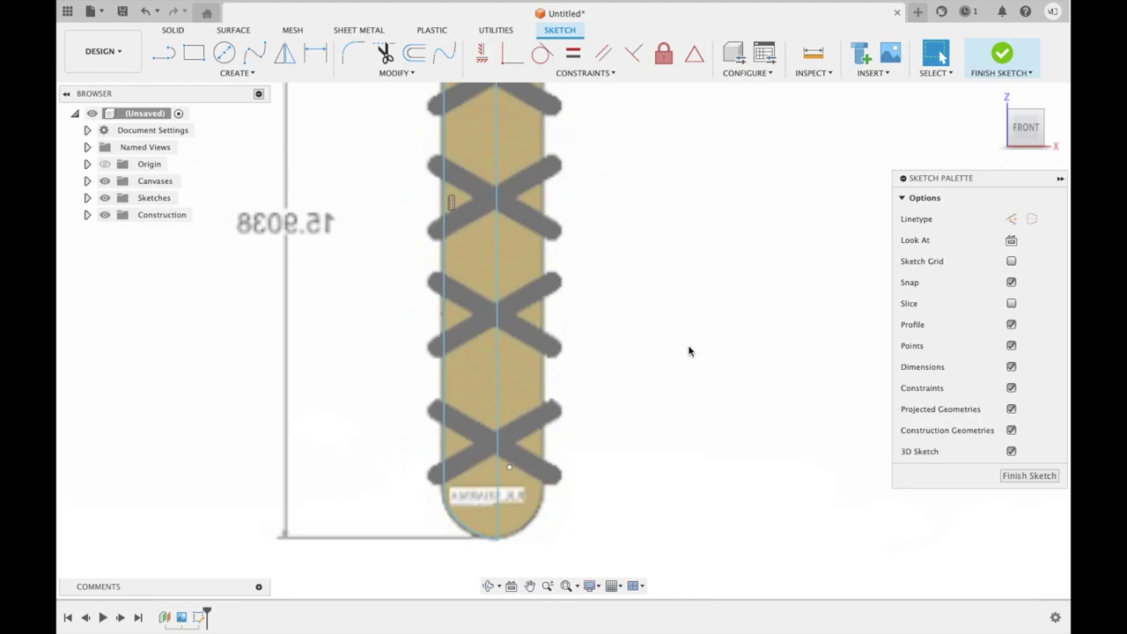
scroll(690, 351, "down", 2)
scroll(689, 351, "down", 2)
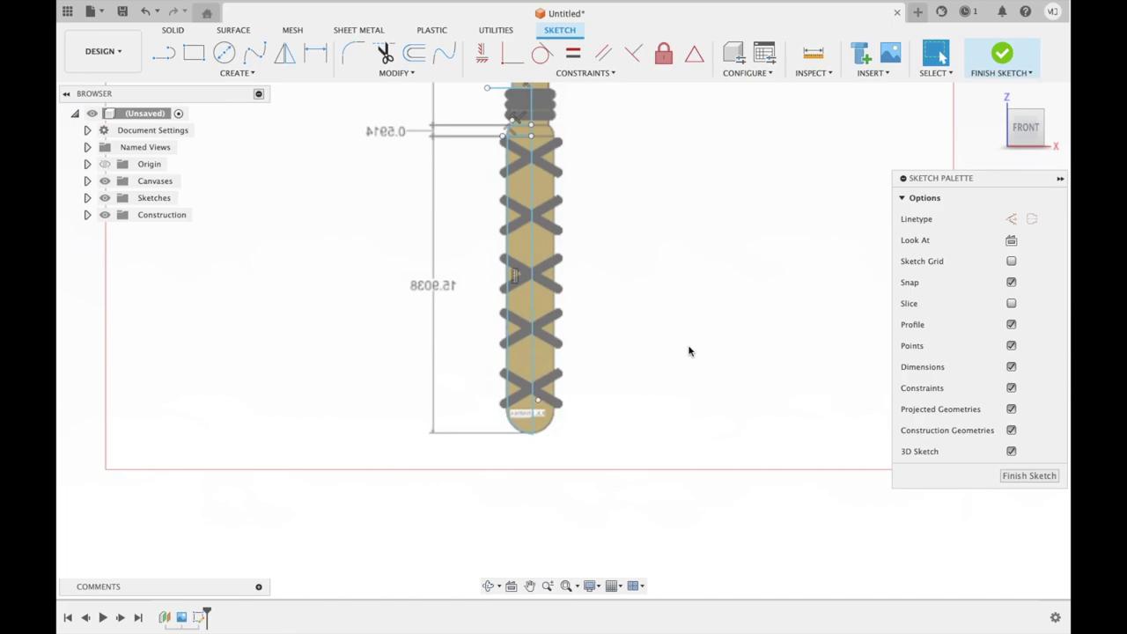
- Zoom in on the coiled rings at the top of the grip
scroll(688, 351, "up", 2)
scroll(689, 352, "up", 2)
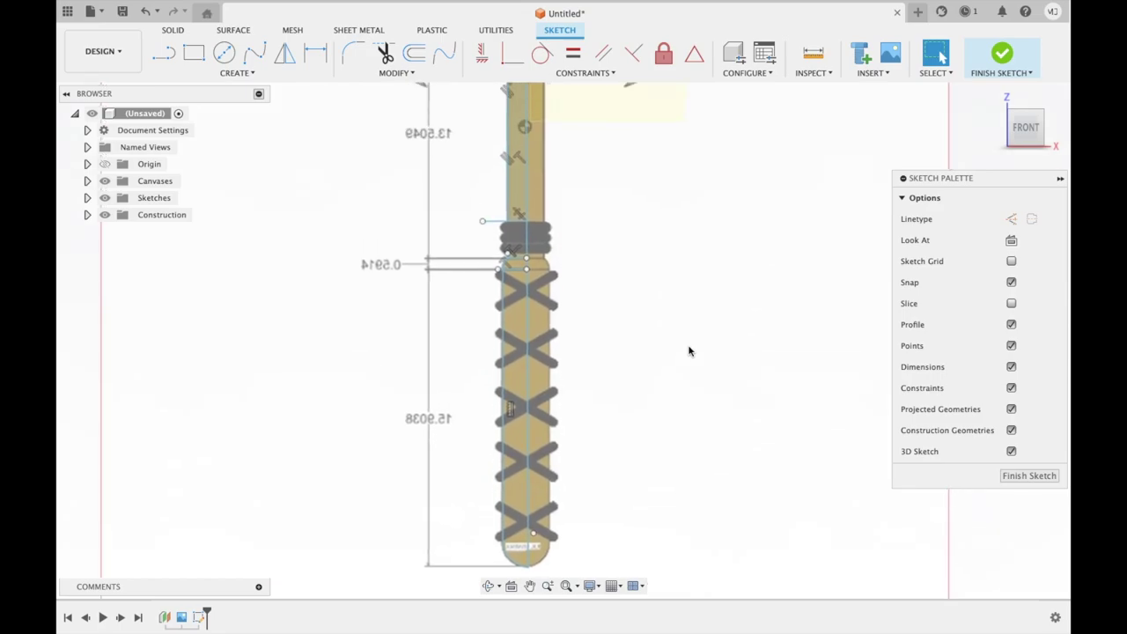
scroll(611, 234, "up", 2)
scroll(611, 235, "up", 2)
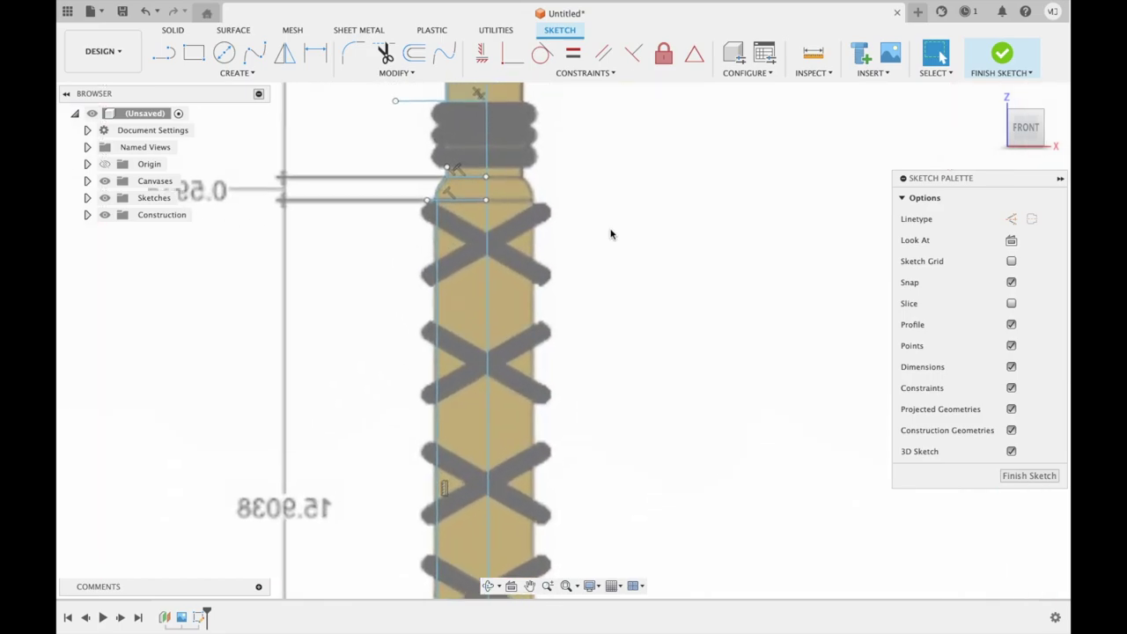
scroll(611, 234, "up", 1)
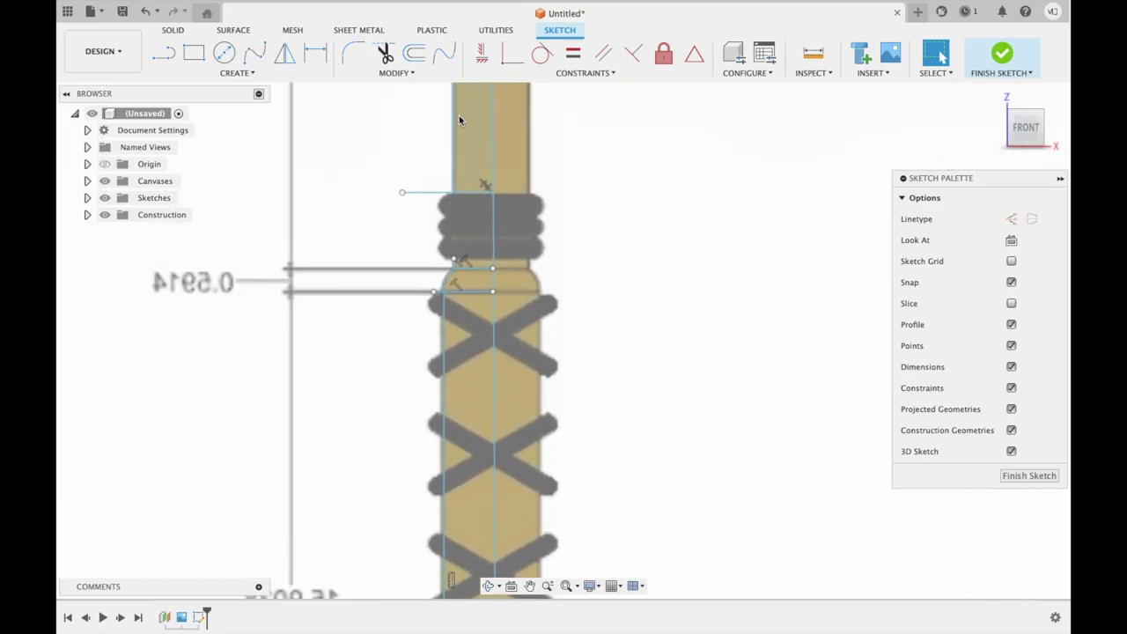
- Trace the top coil ring's left bulge with a 3-point arc from its upper-left corner downward
left_click(226, 71)
mouse_move(223, 122)
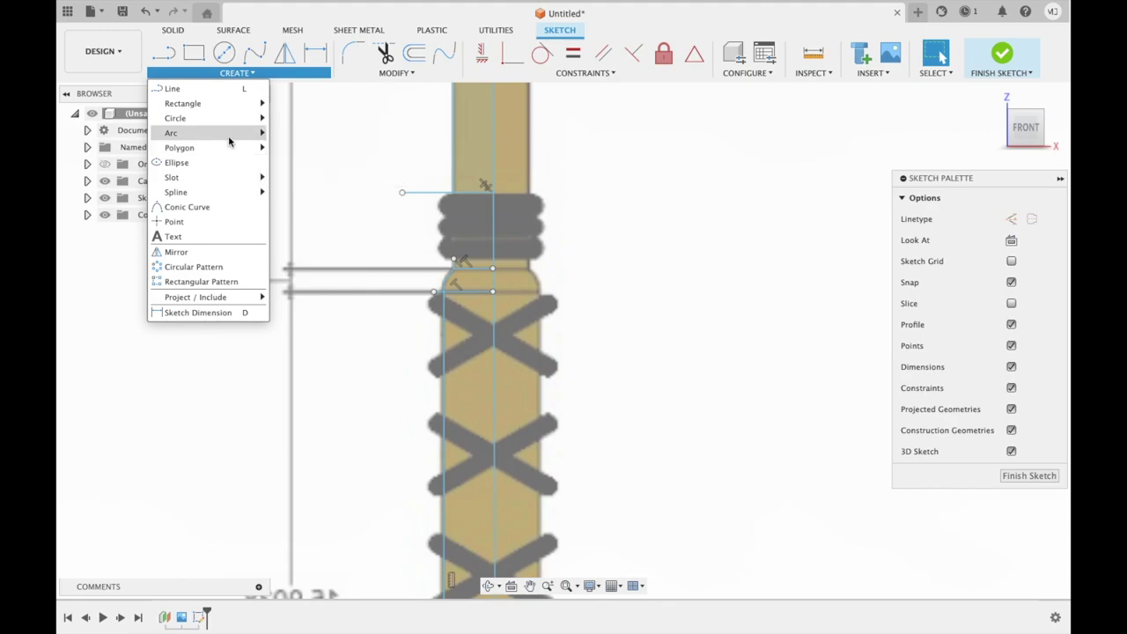
left_click(275, 136)
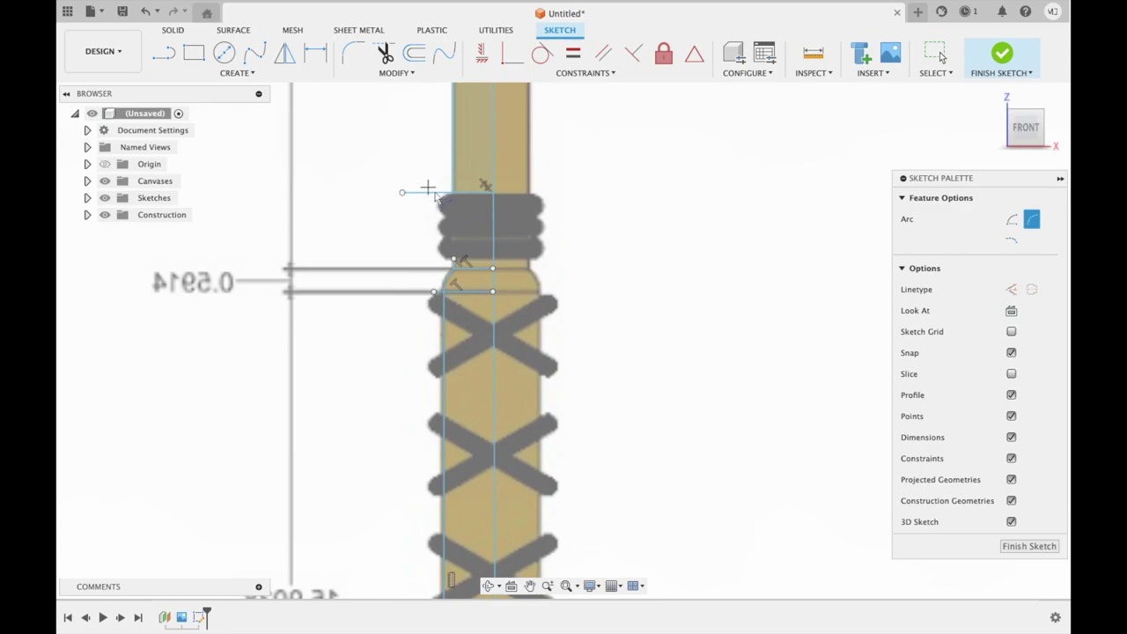
left_click(447, 192)
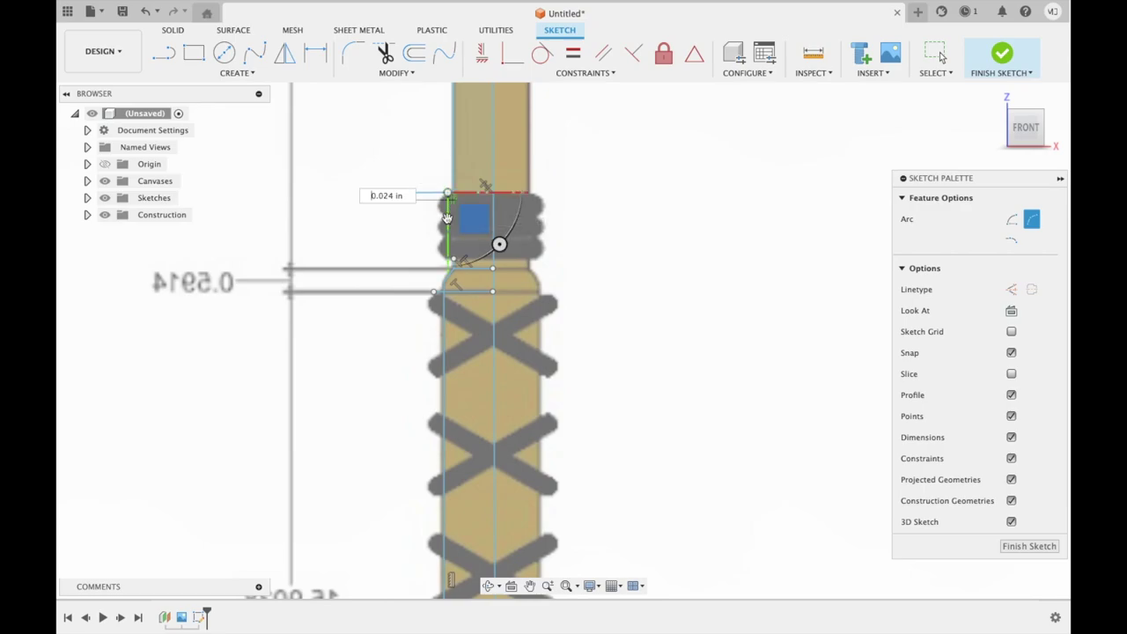
scroll(449, 216, "up", 3)
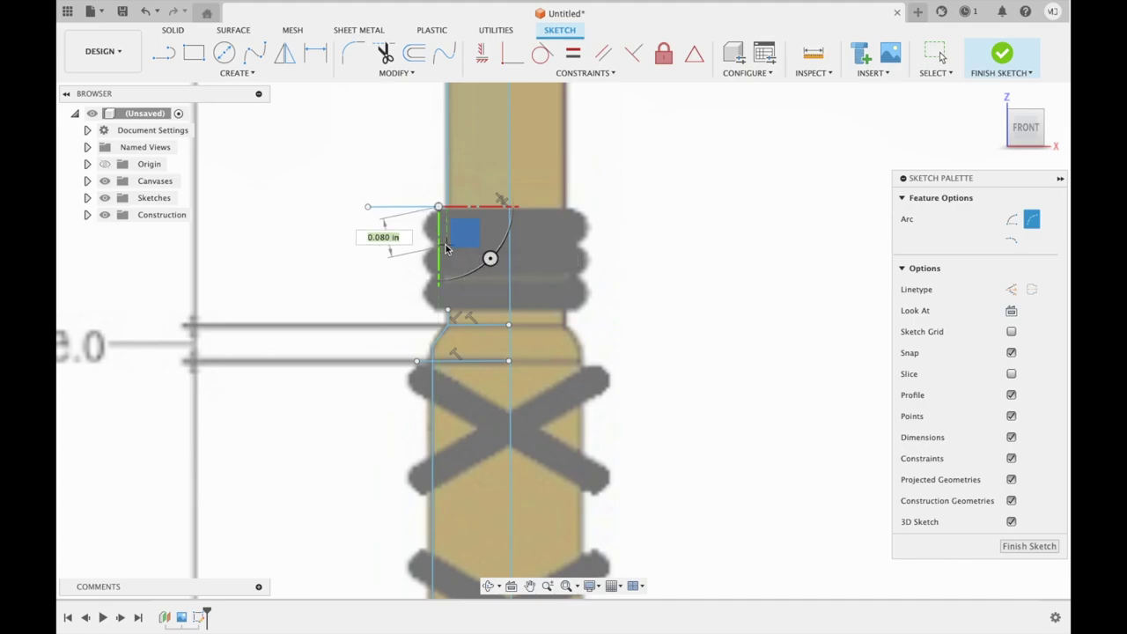
left_click(444, 249)
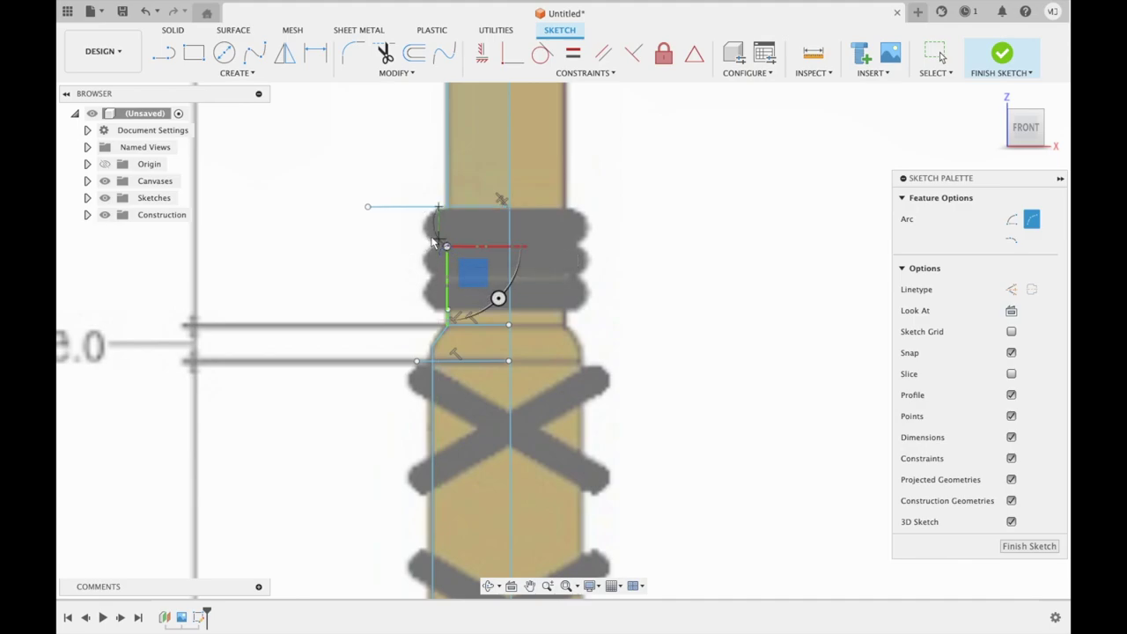
left_click(429, 239)
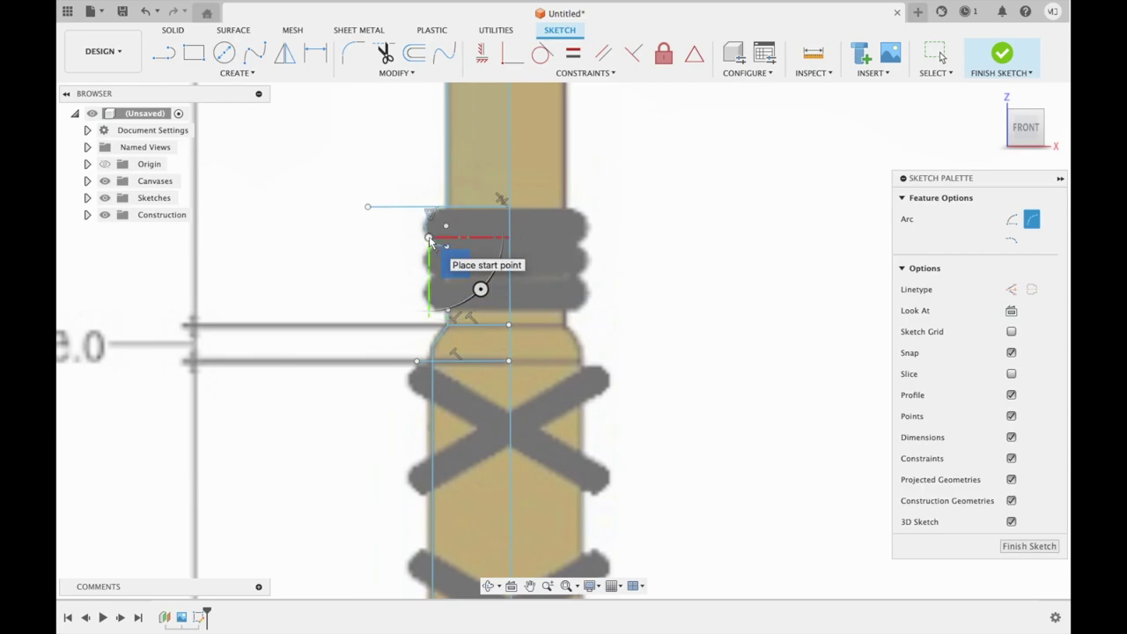
key("Escape")
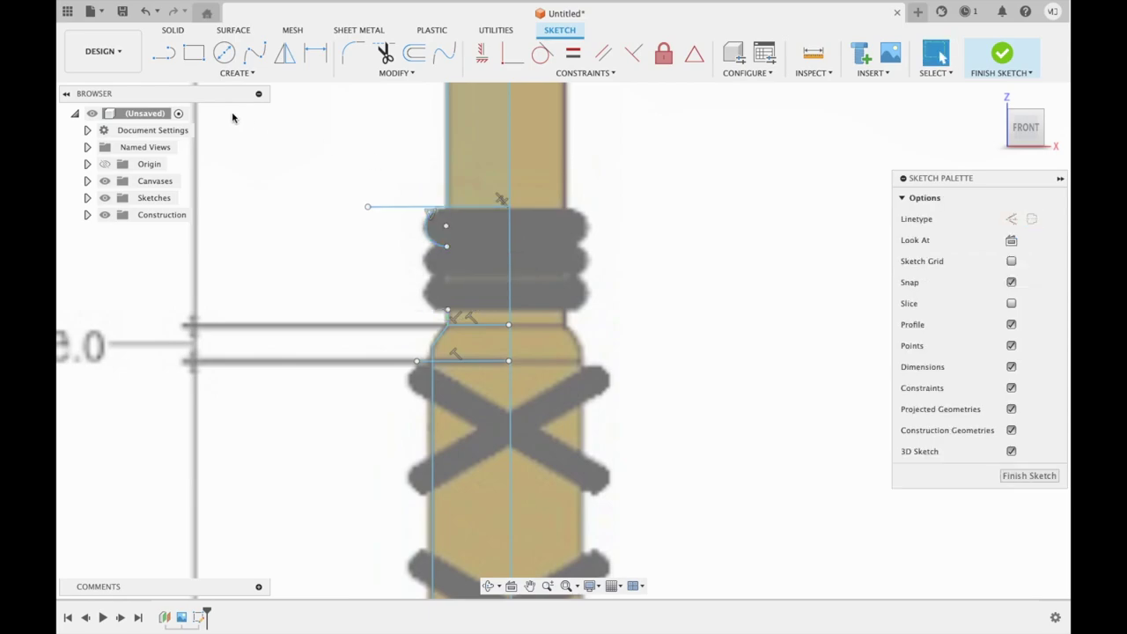
left_click(194, 74)
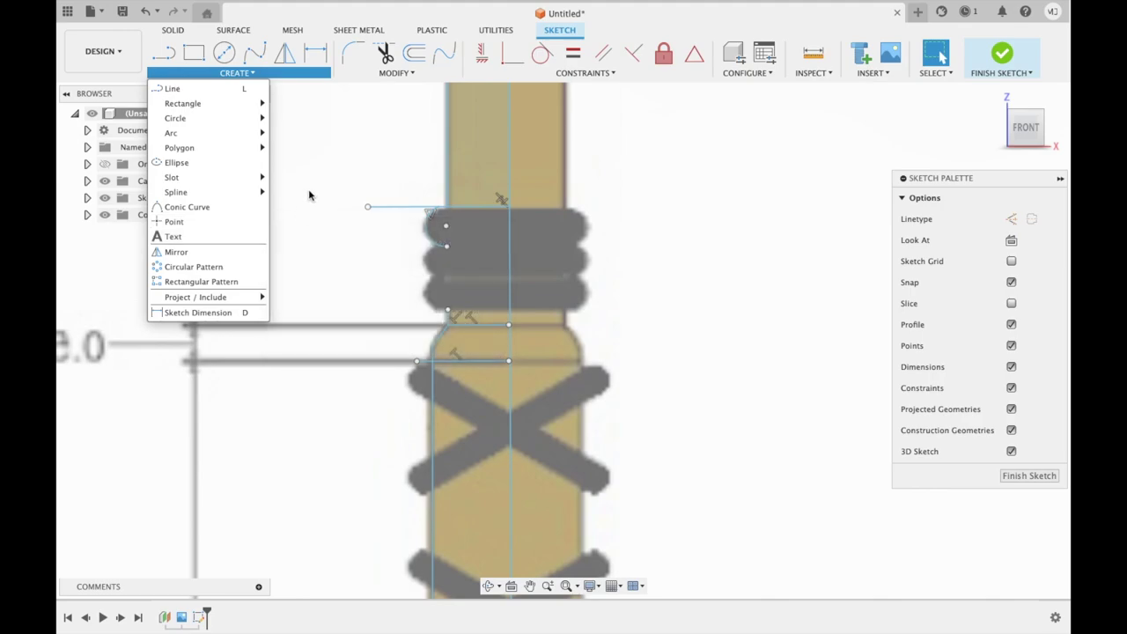
left_click(312, 185)
left_click(435, 244)
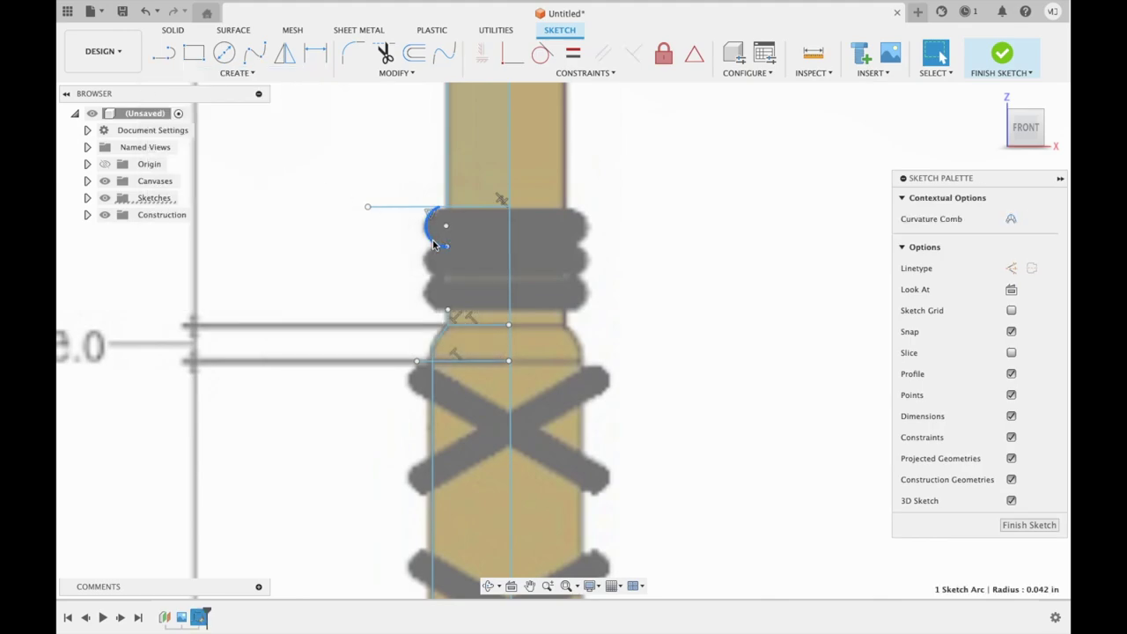
right_click(434, 245)
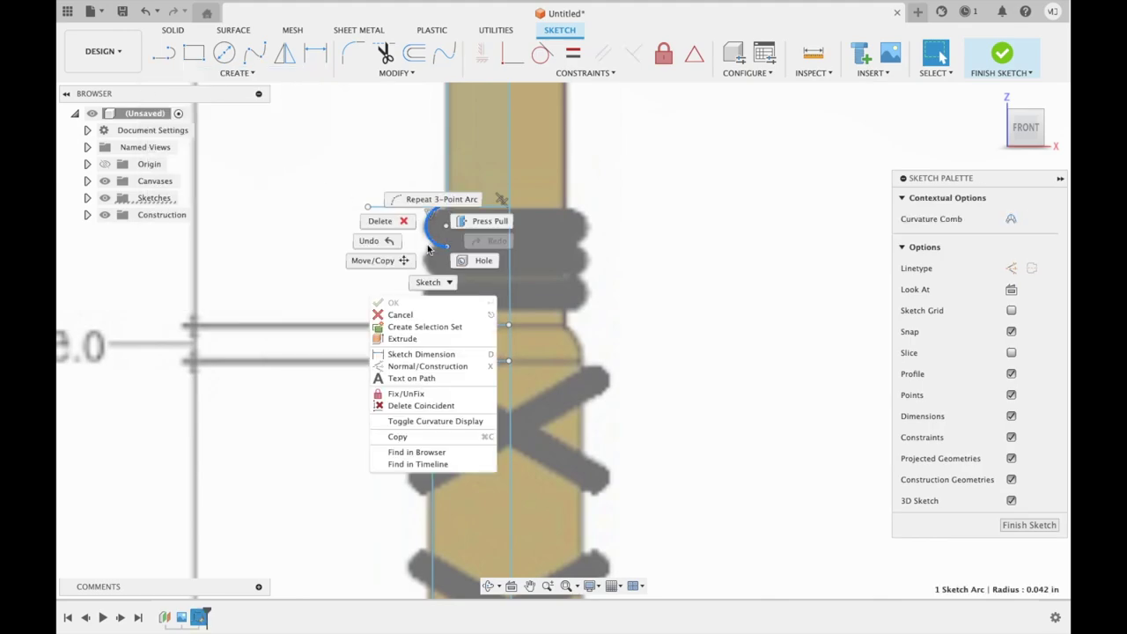
left_click(404, 260)
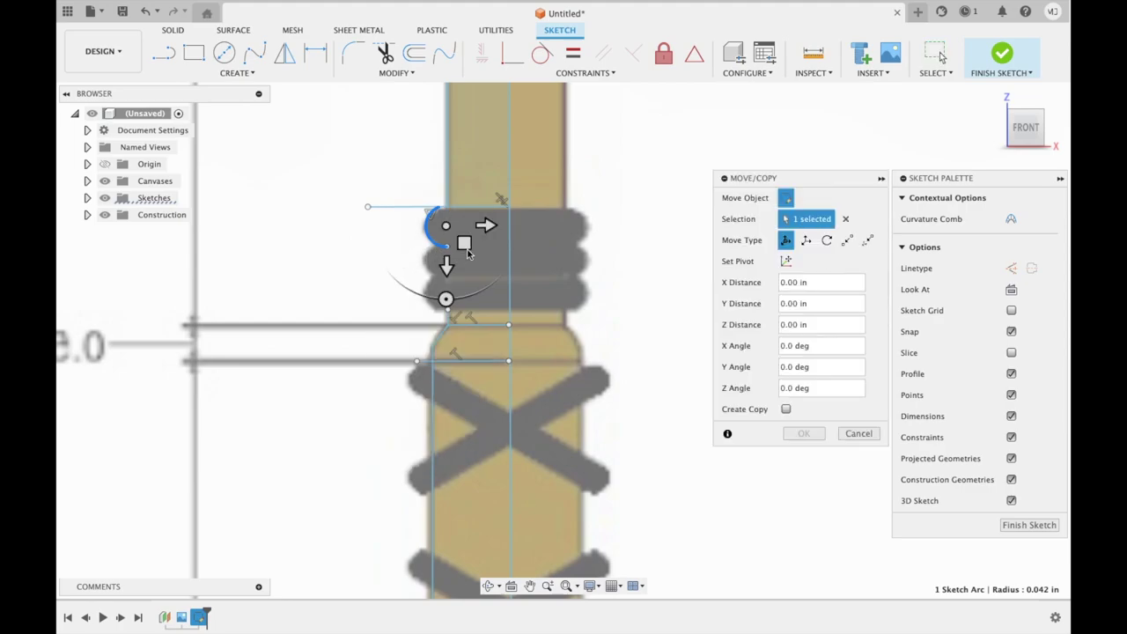
left_click_drag(465, 244, 465, 304)
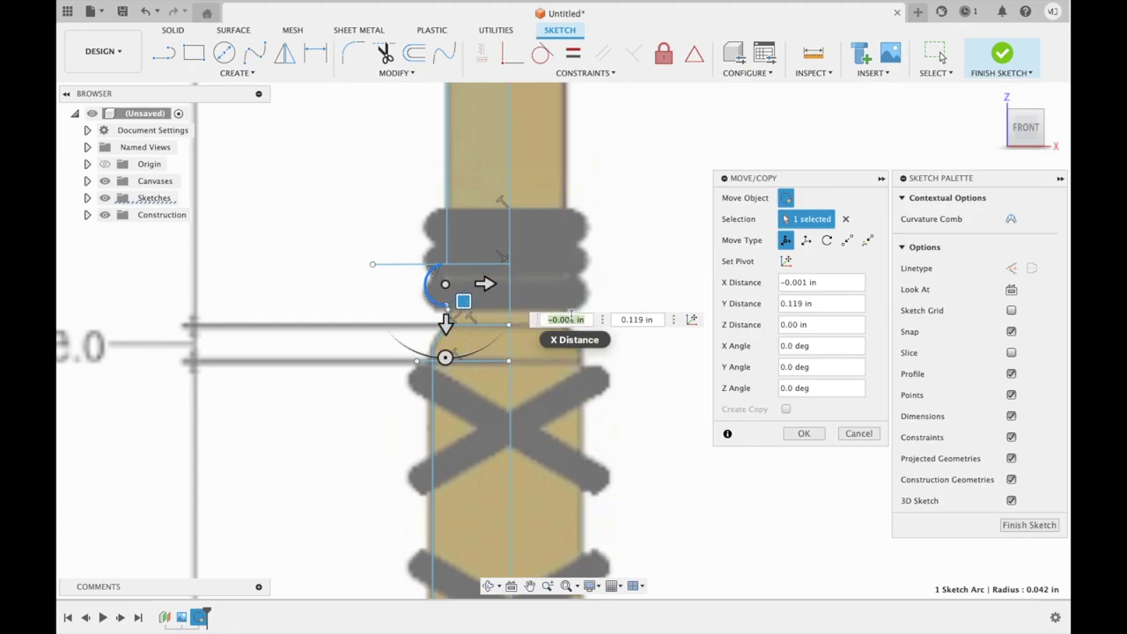
left_click_drag(463, 301, 465, 307)
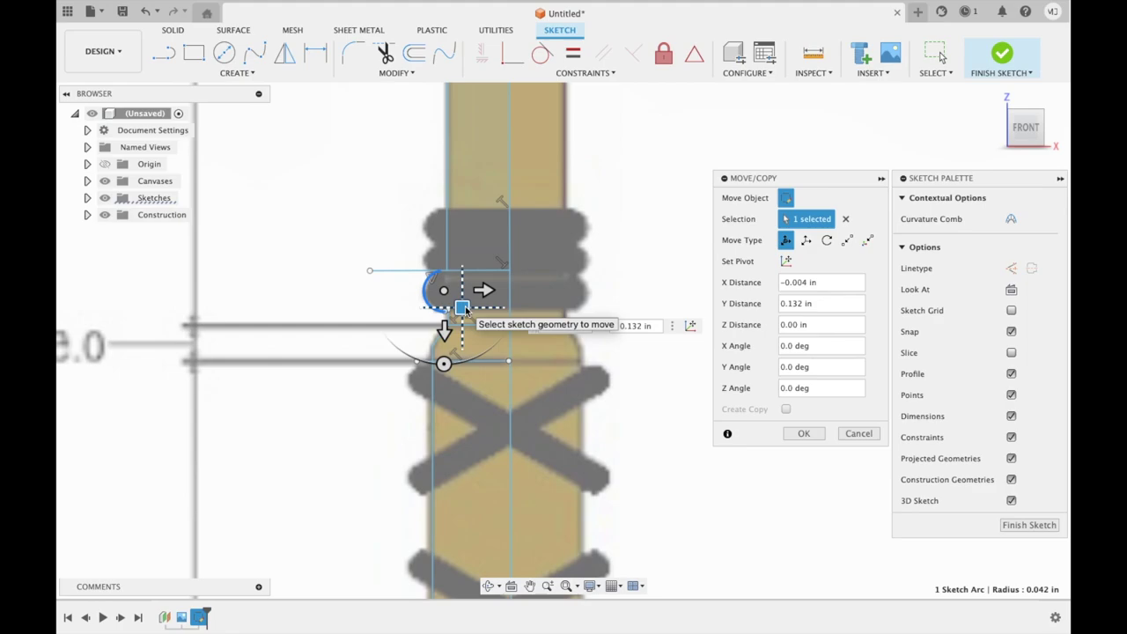
key("Return")
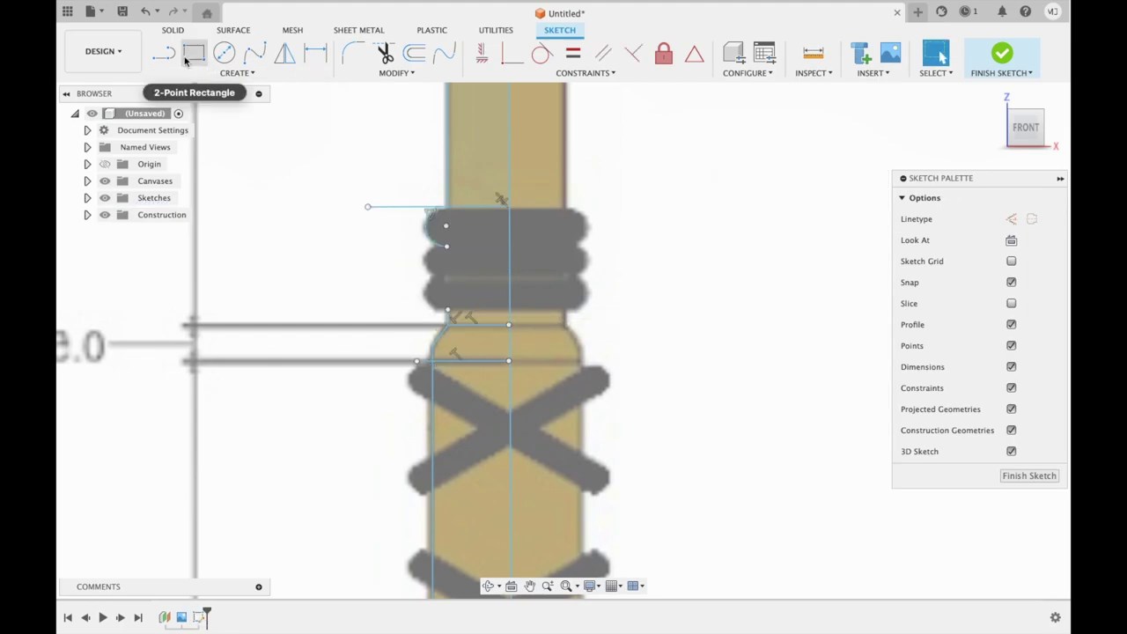
- Draw a 3-point arc bulging left to form the next lobe on the band's left edge
left_click(231, 72)
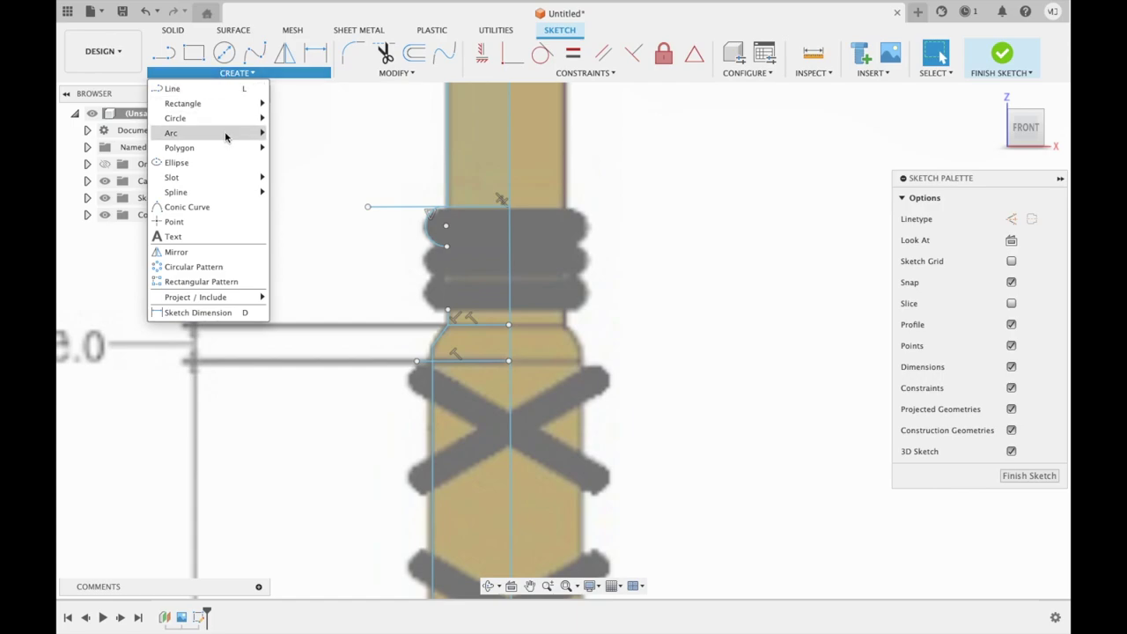
mouse_move(207, 133)
left_click(312, 134)
left_click(448, 248)
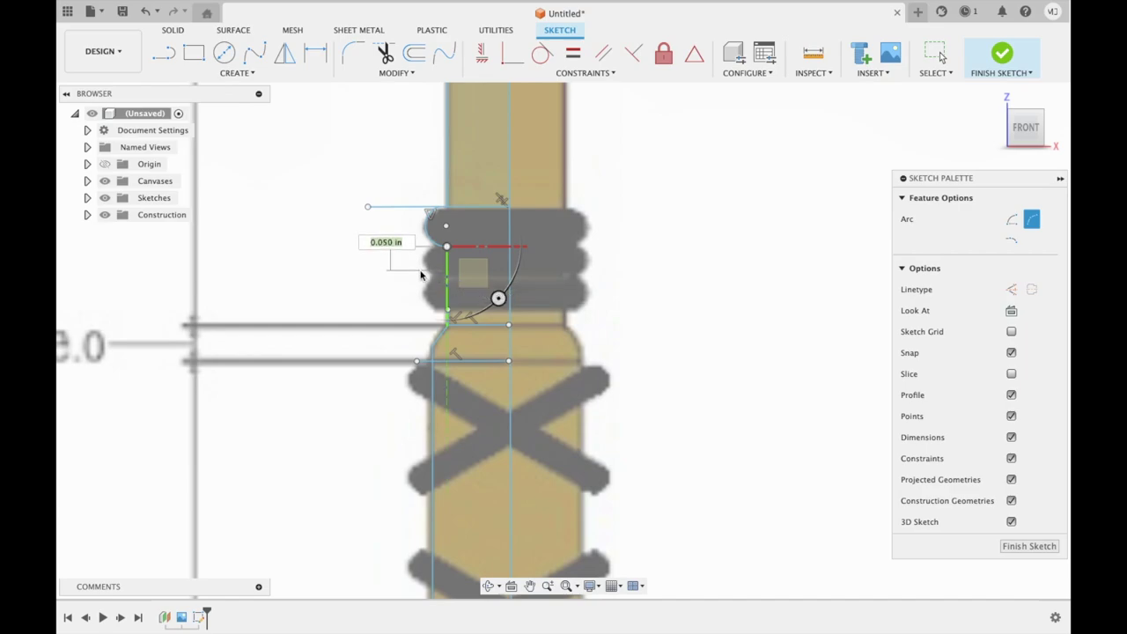
key("Escape")
scroll(476, 231, "up", 3)
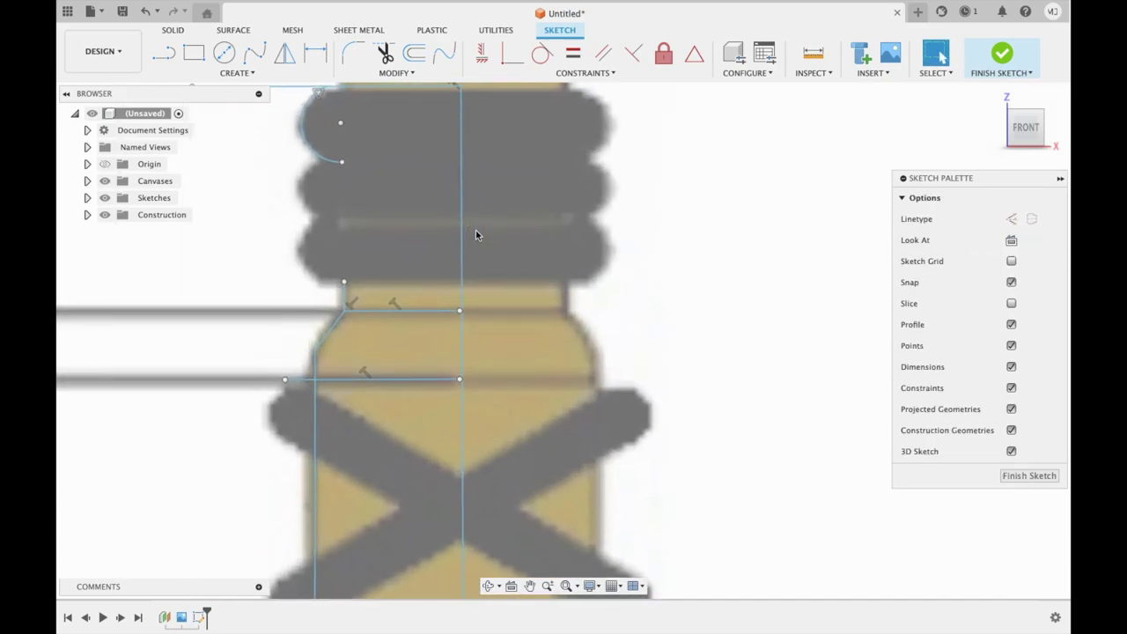
left_click(205, 73)
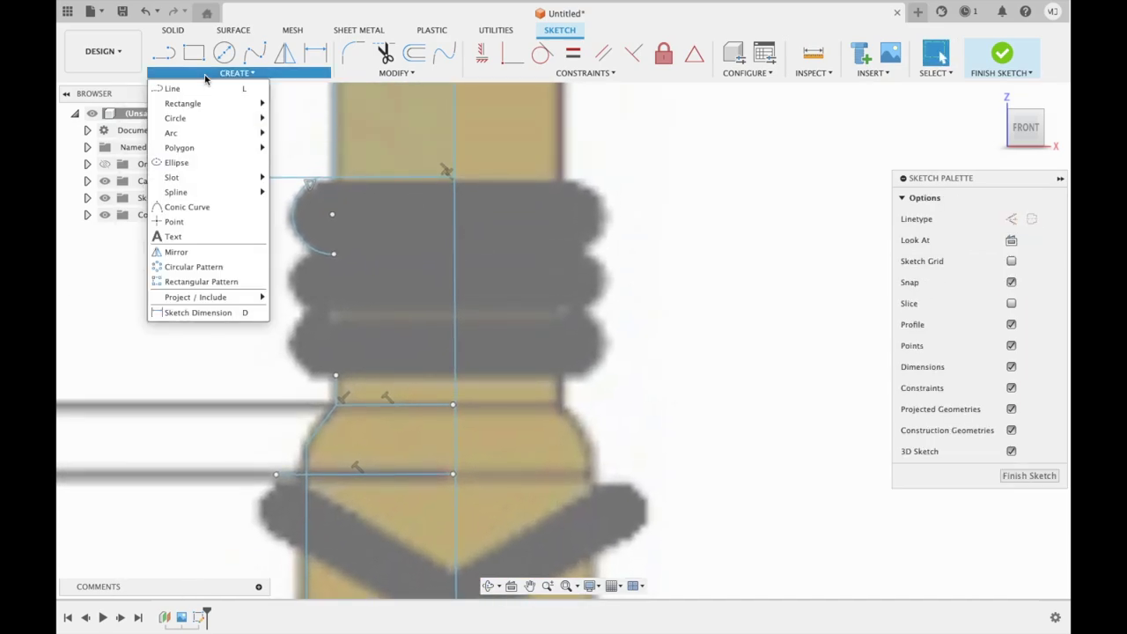
mouse_move(170, 133)
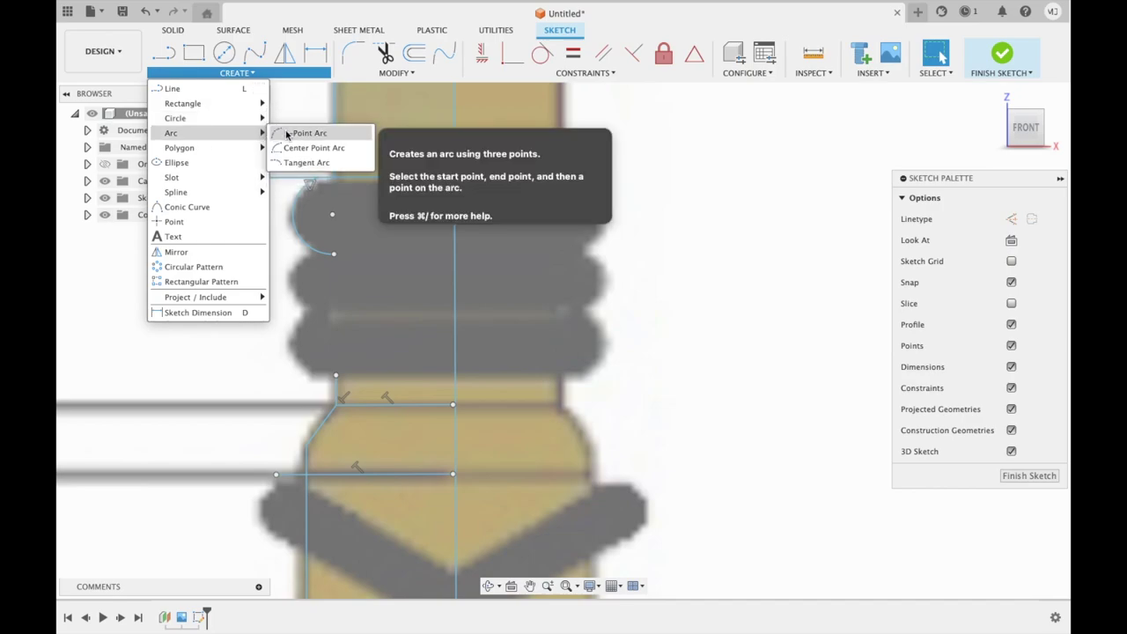
left_click(286, 134)
left_click(334, 255)
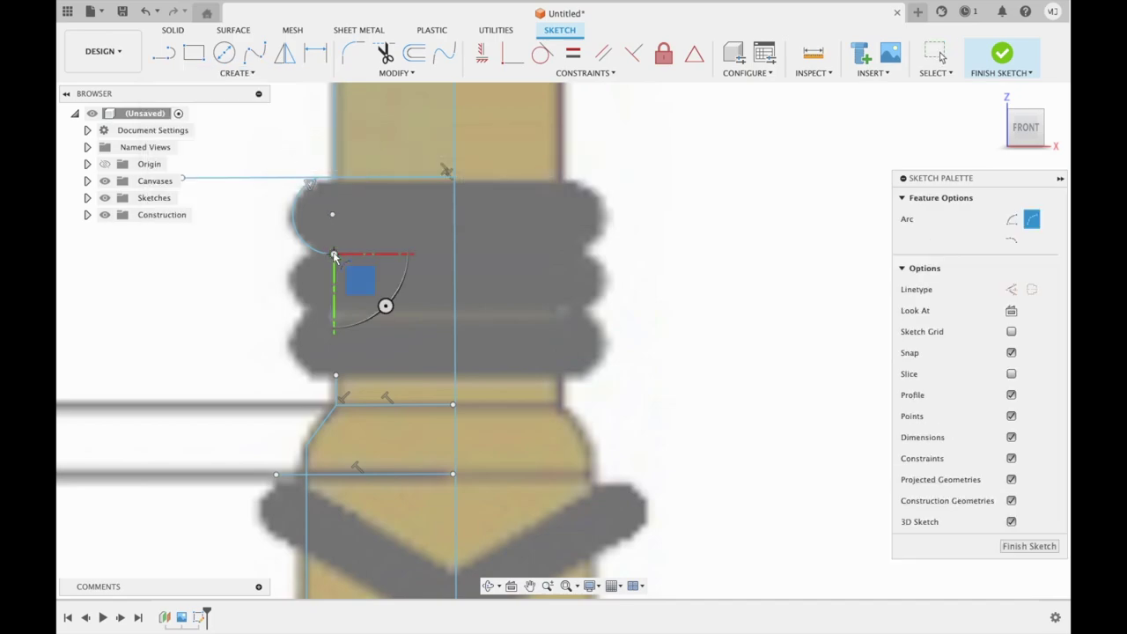
left_click(334, 308)
left_click(310, 290)
key("Escape")
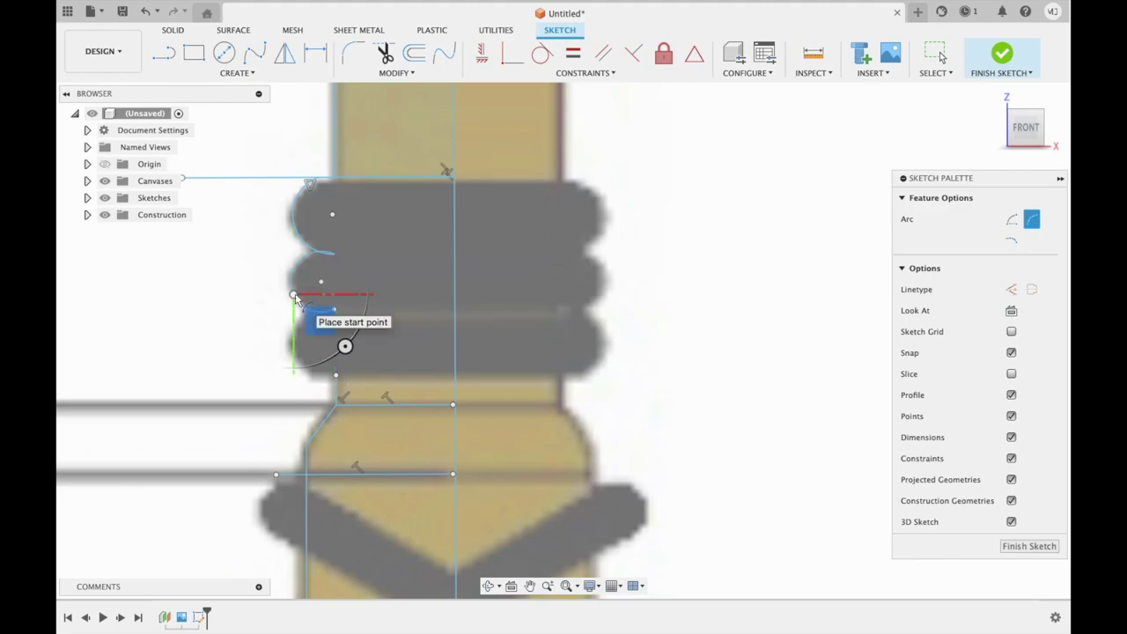
key("Escape")
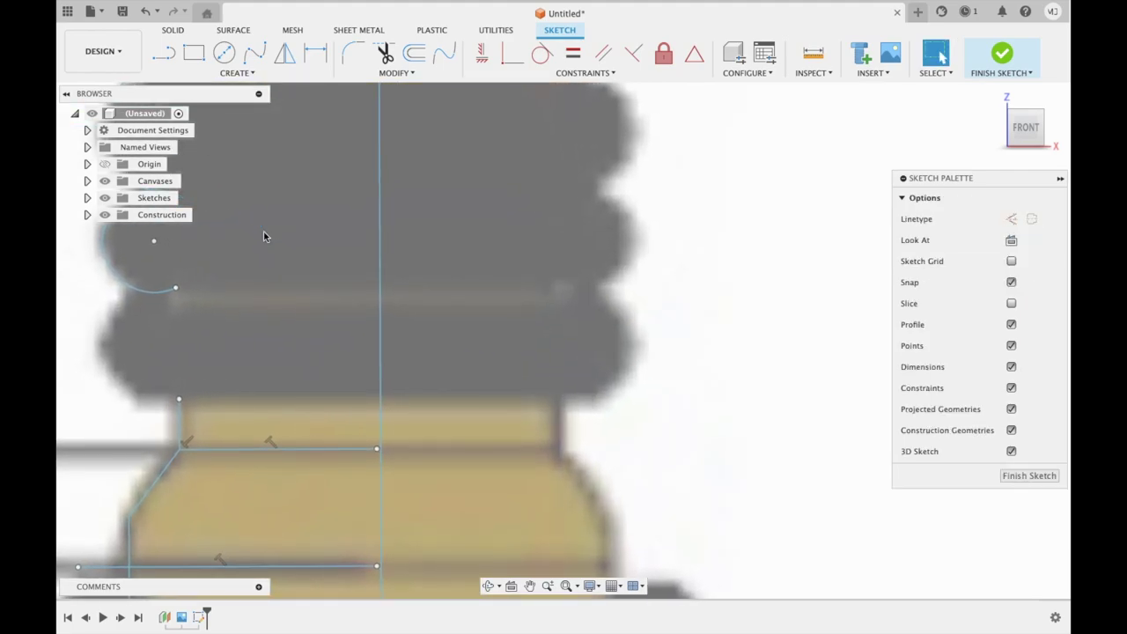
- Trim the upper arc's looping tail and the leftover segment at the arcs' junction
middle_click_drag(264, 234, 357, 257)
left_click(385, 53)
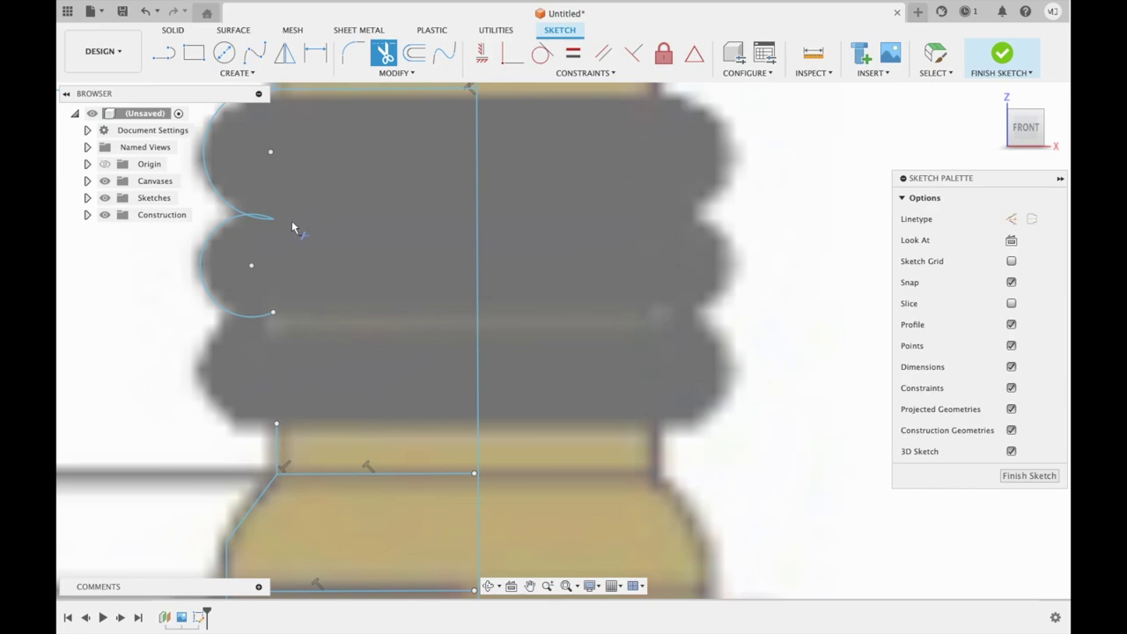
left_click(260, 216)
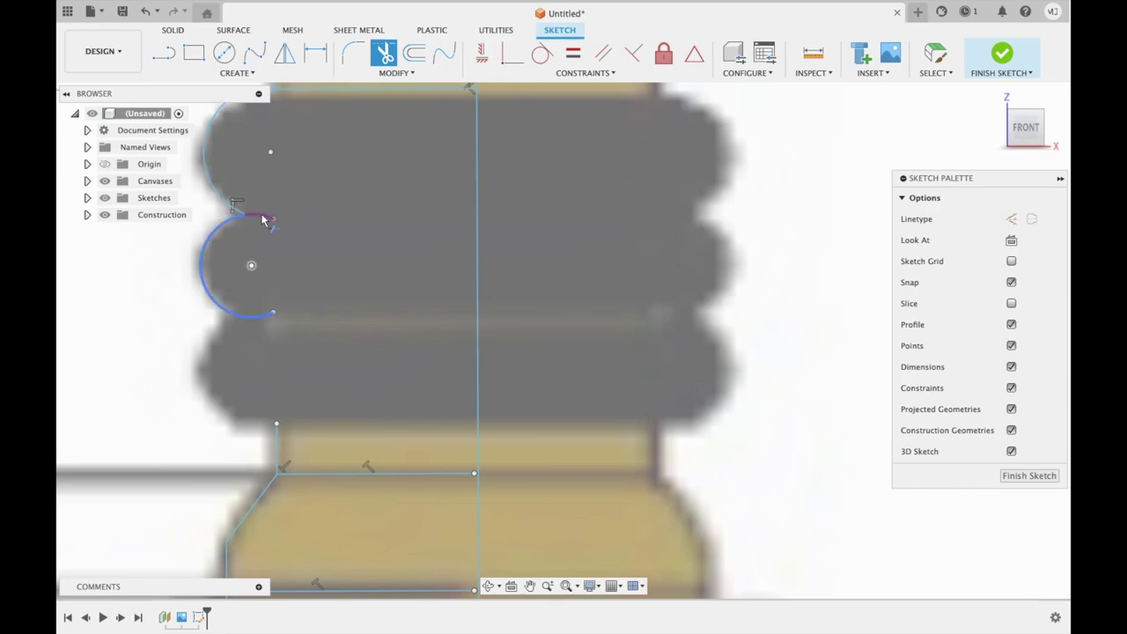
left_click(263, 220)
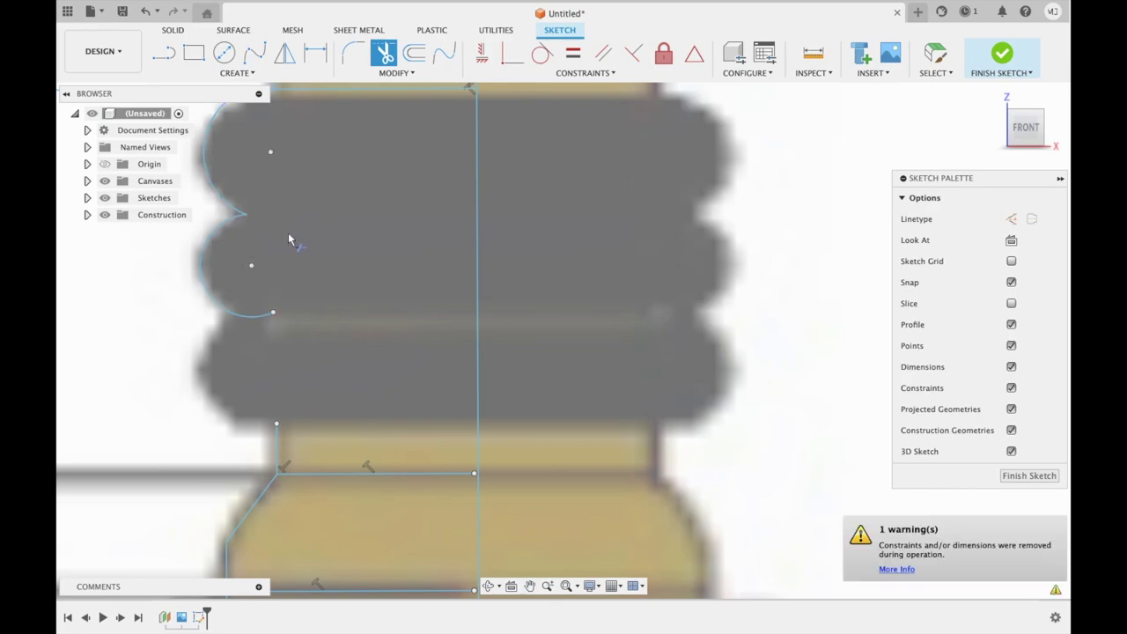
scroll(288, 233, "down", 2)
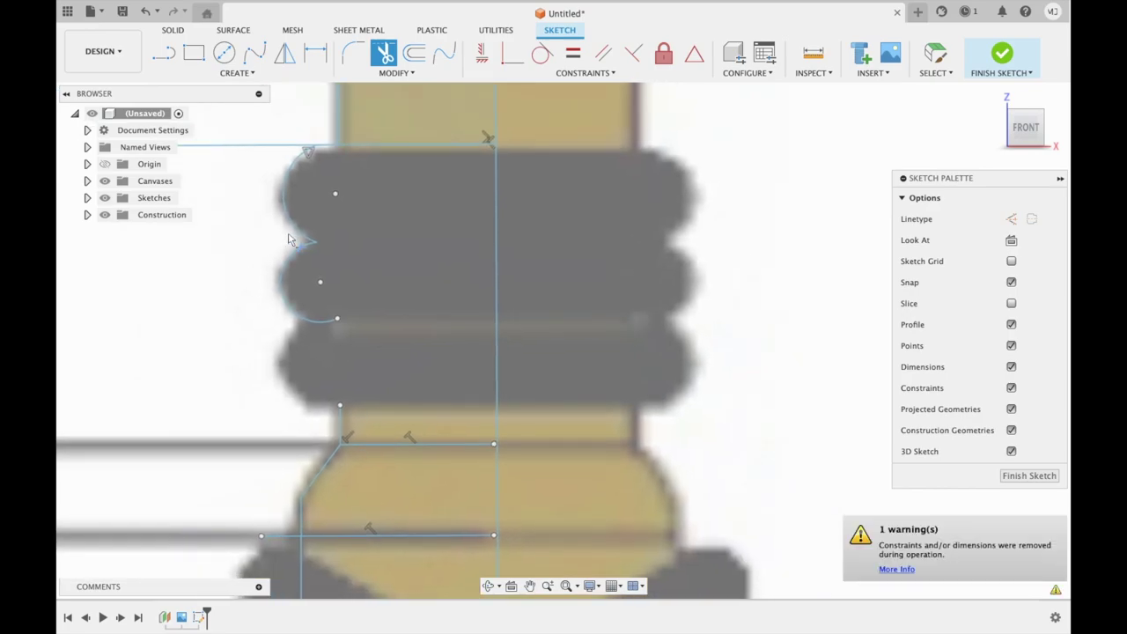
- Draw the third lobe arc below the cusp, bulging left
left_click(224, 72)
mouse_move(208, 133)
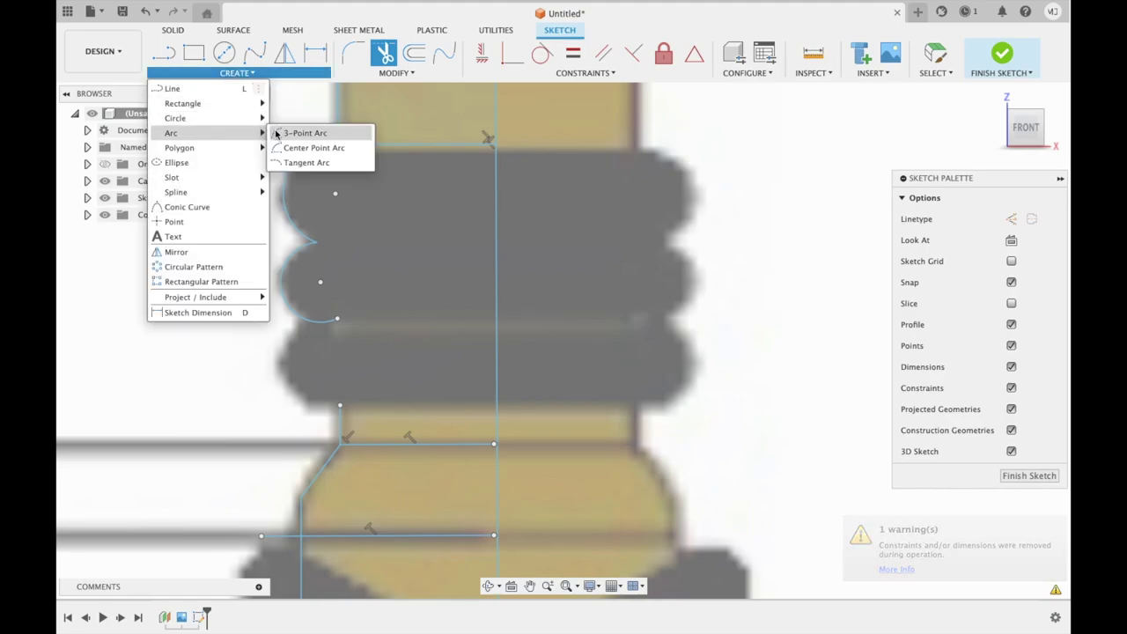
left_click(295, 133)
left_click(315, 242)
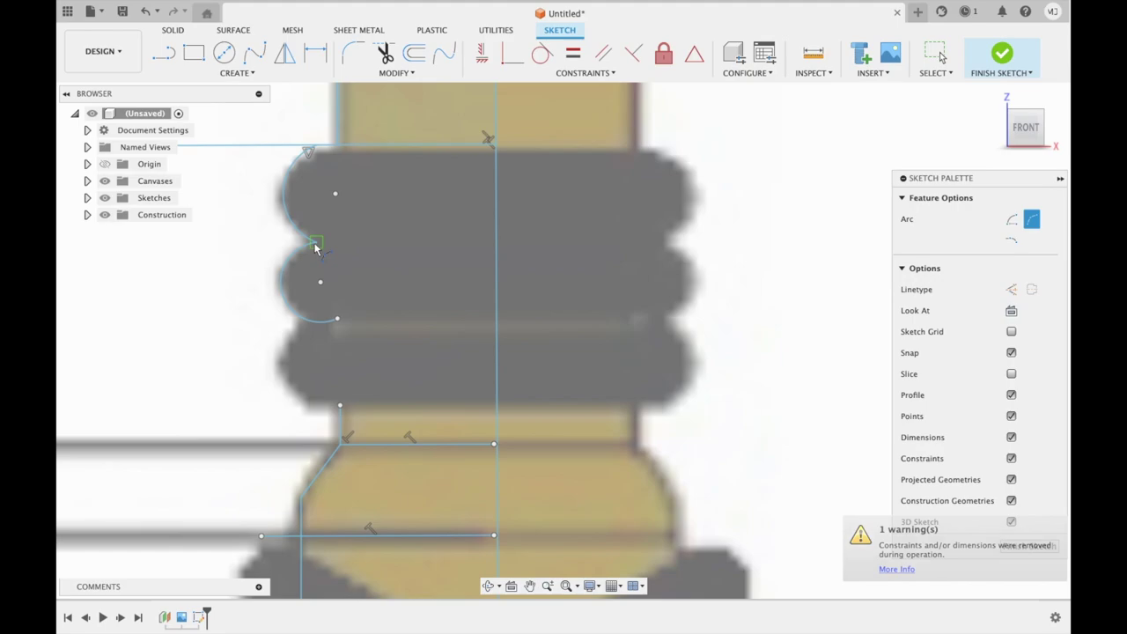
left_click(316, 322)
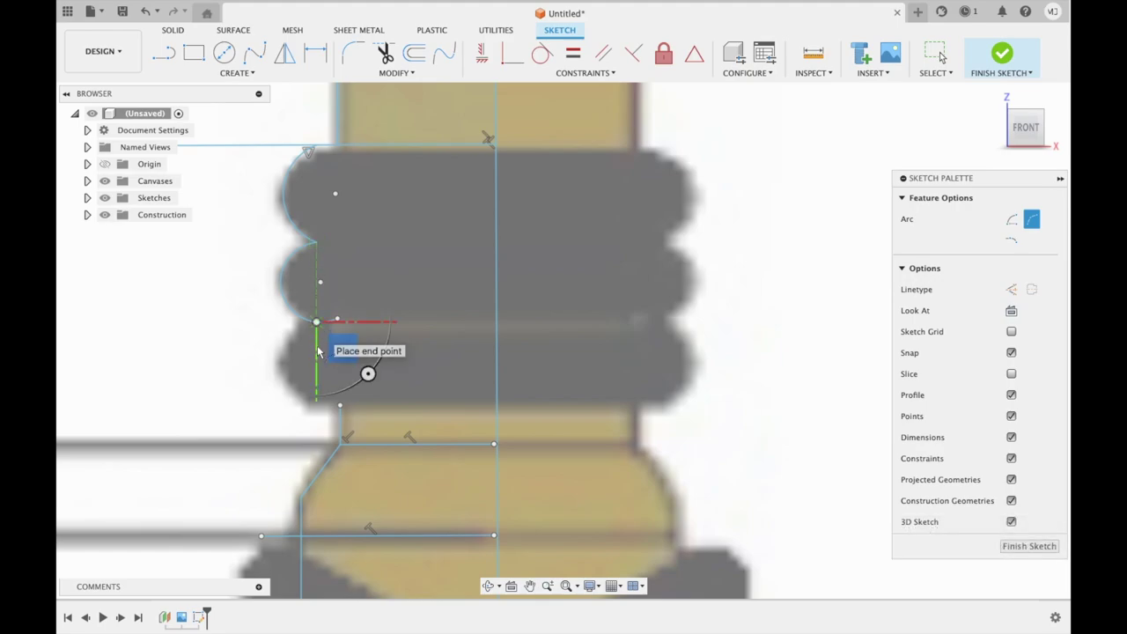
left_click(316, 402)
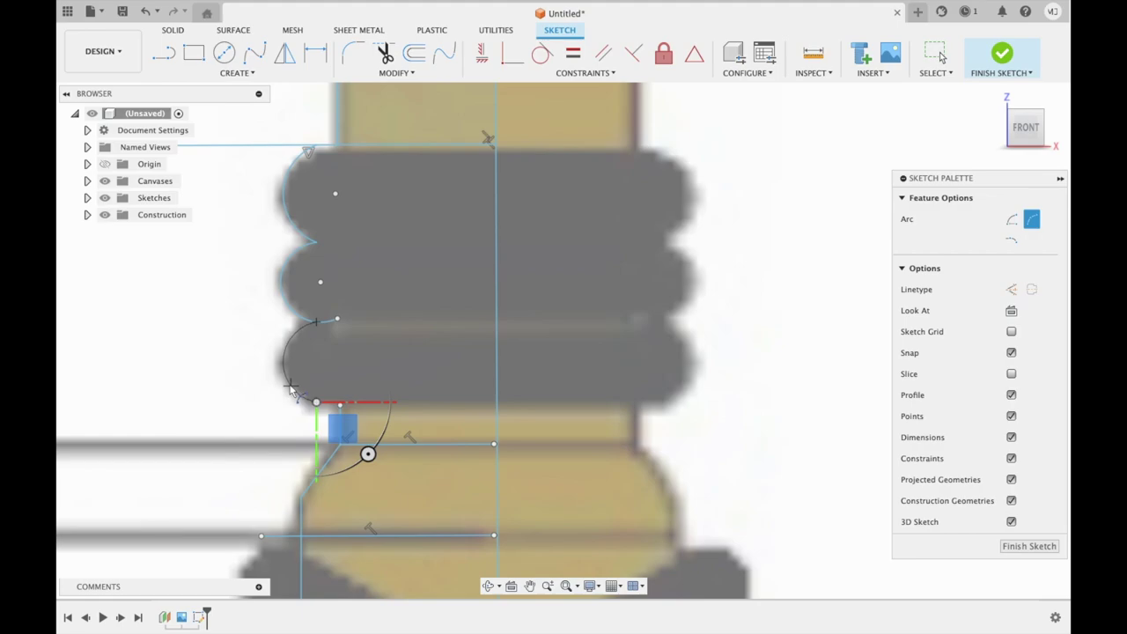
left_click(293, 388)
key("Escape")
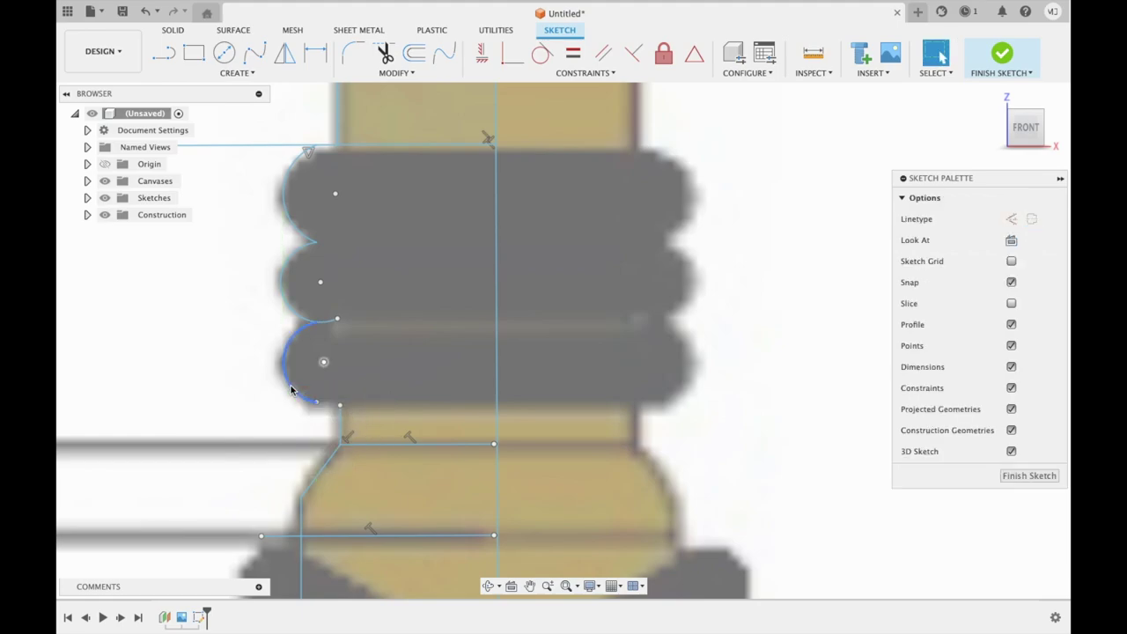
- Trim the stray segment near the third lobe's junction
left_click(384, 55)
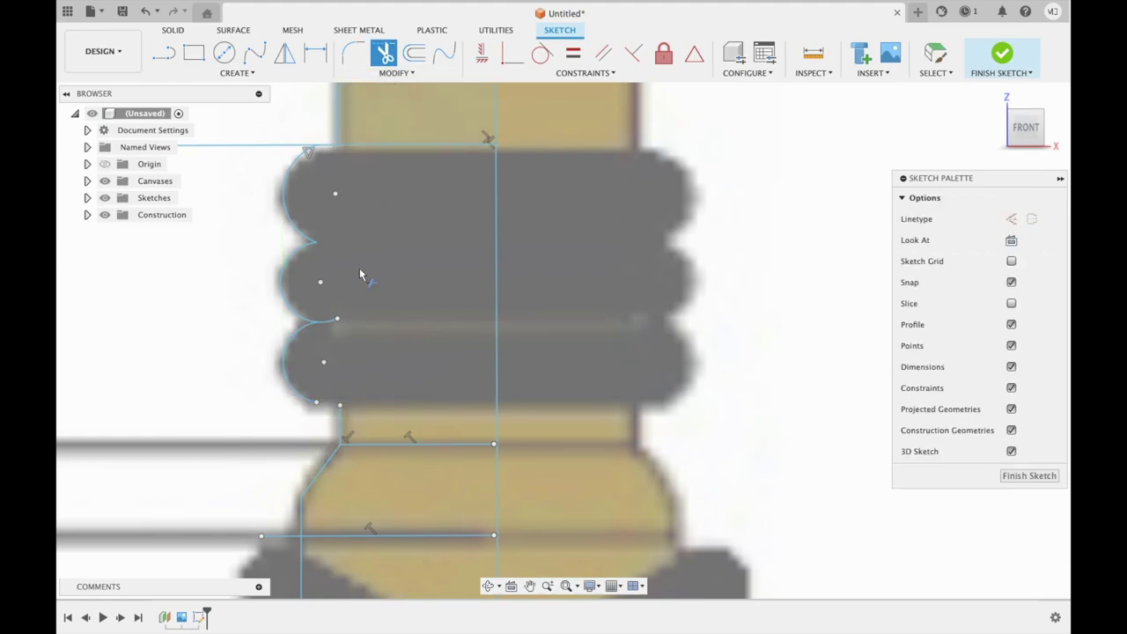
left_click(334, 322)
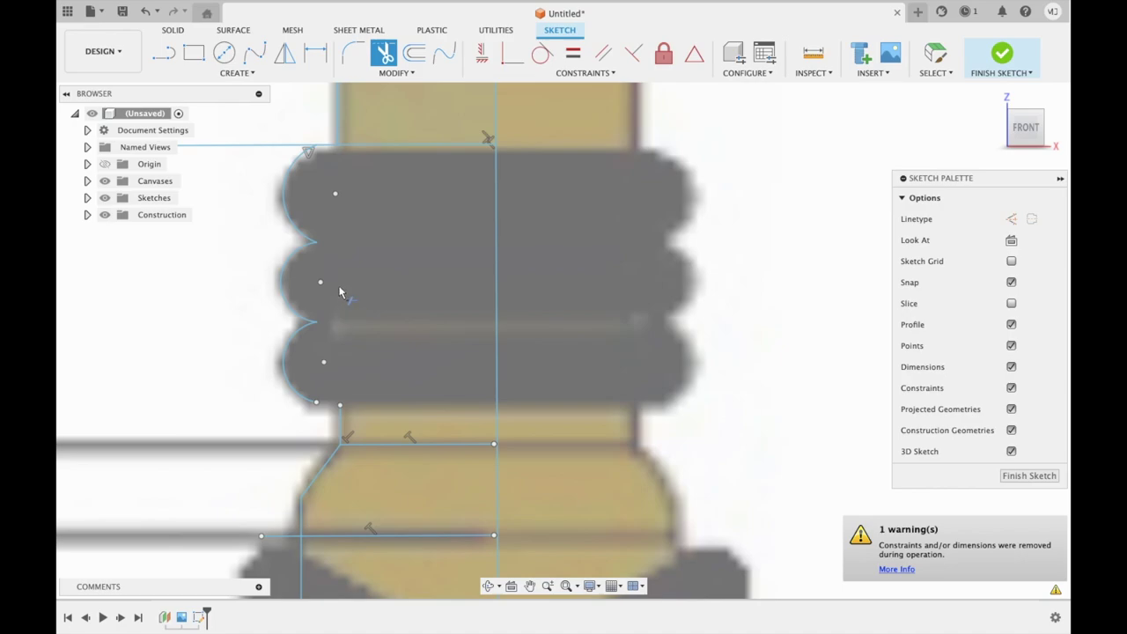
scroll(340, 293, "up", 2)
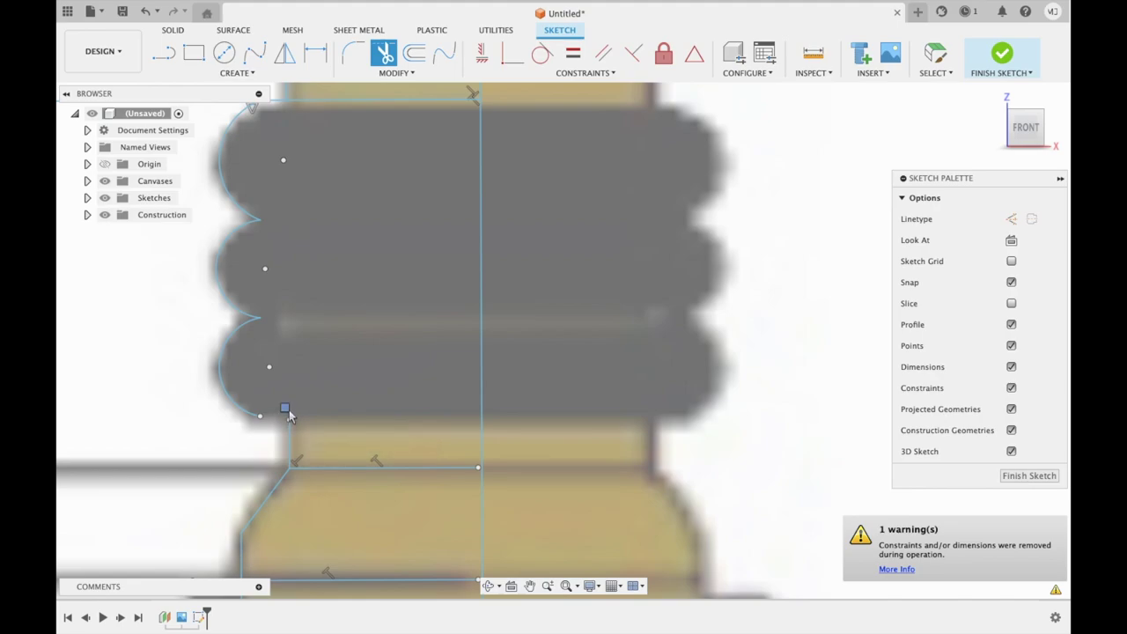
- Draw a short line joining the bottom lobe's end to the handle outline point
key("Escape")
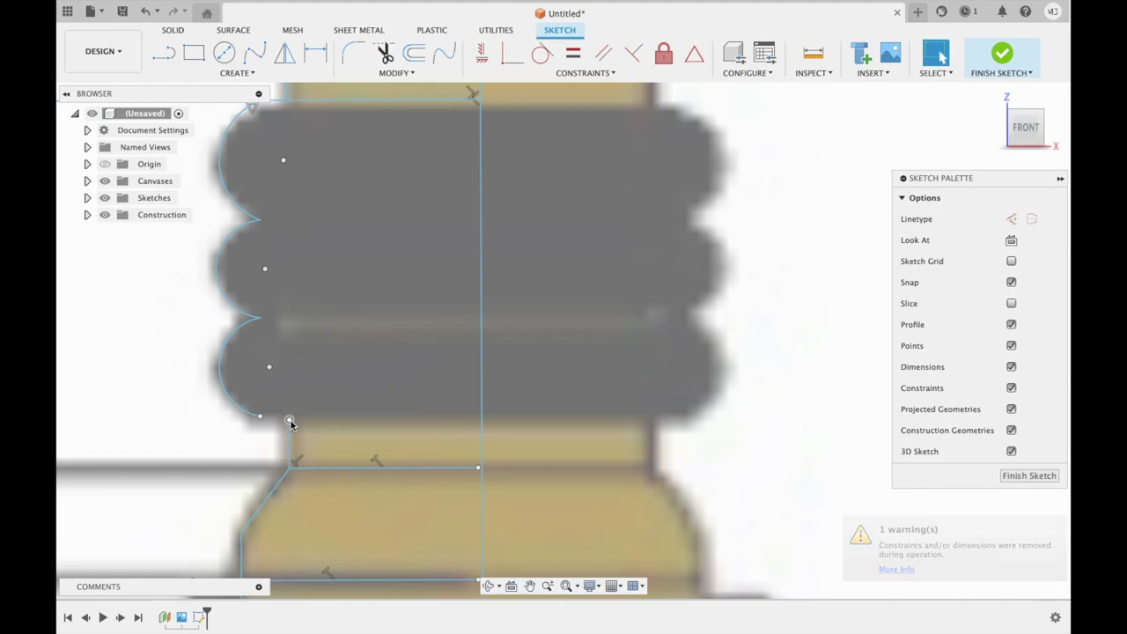
left_click(291, 417)
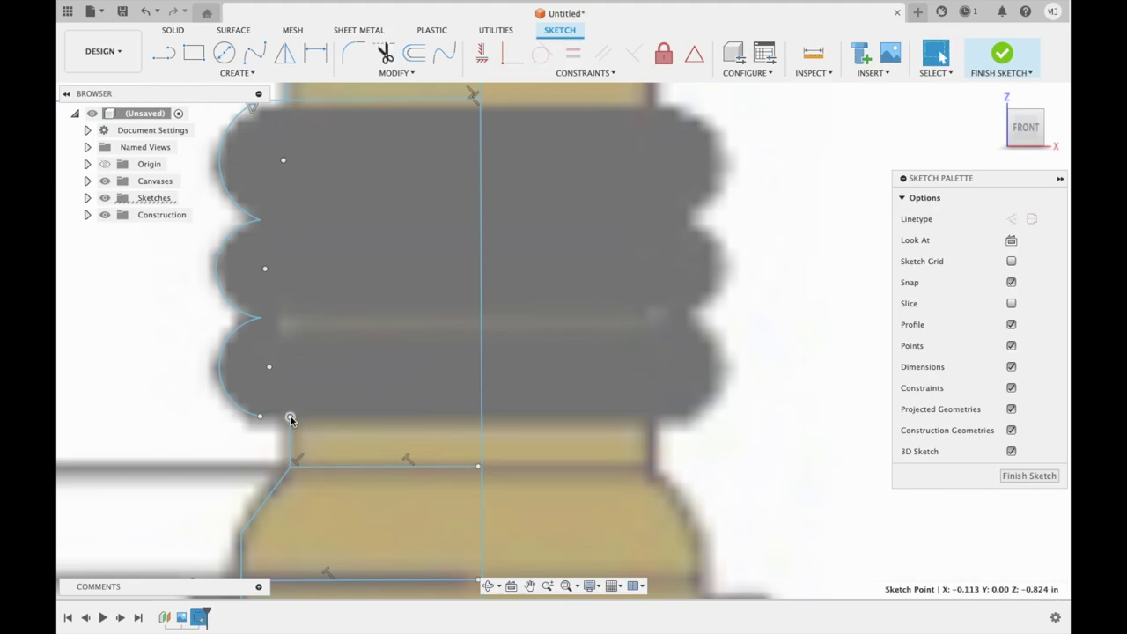
left_click(164, 55)
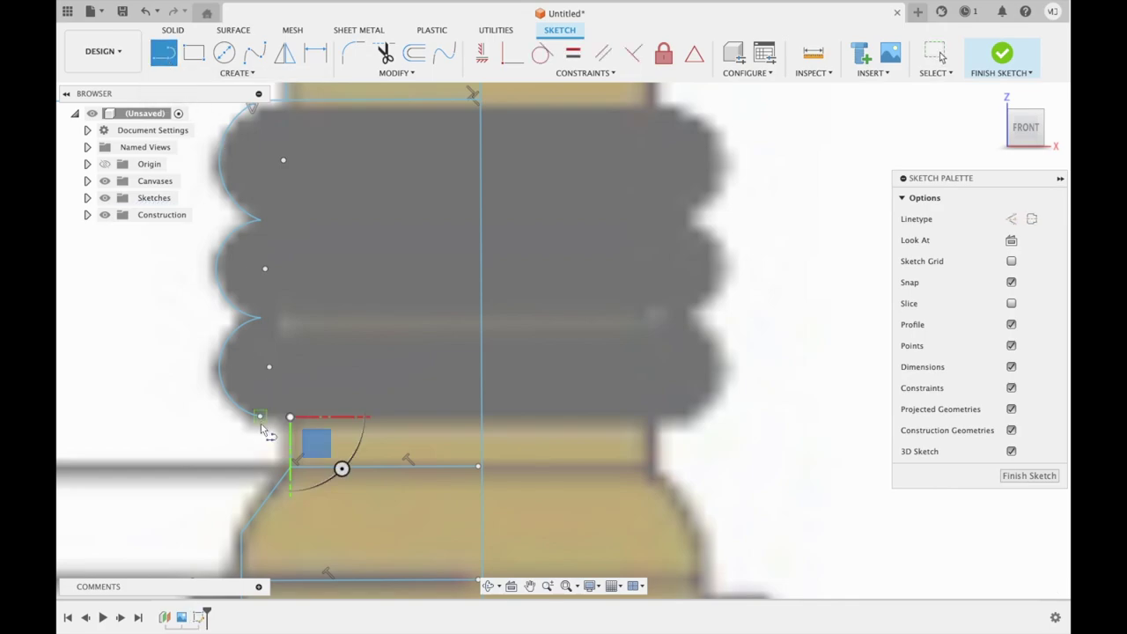
left_click(260, 415)
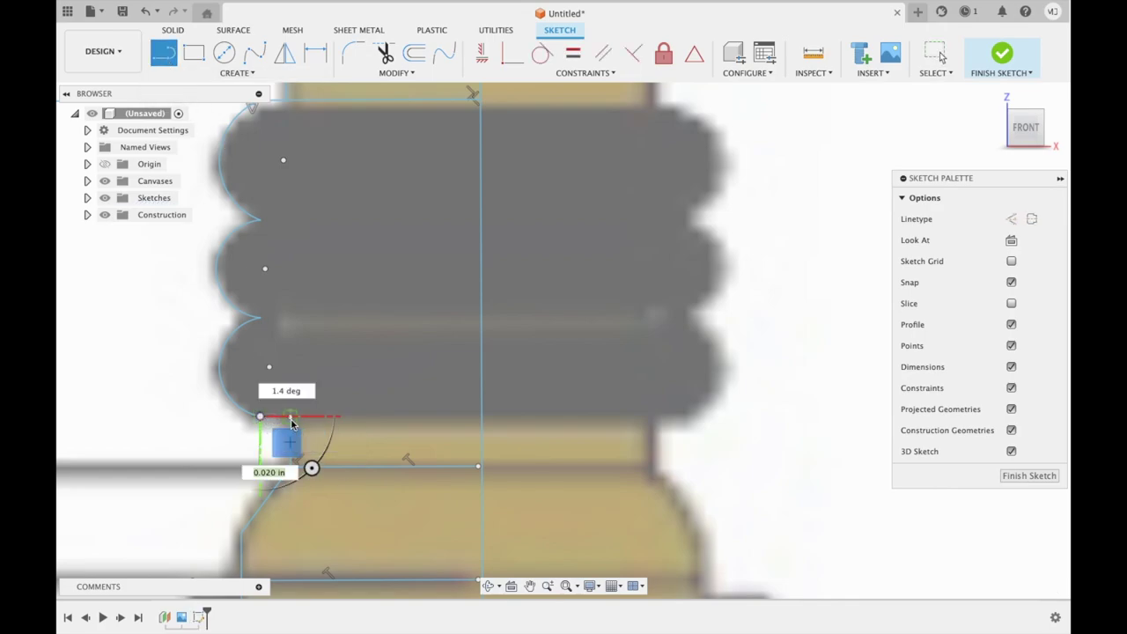
left_click(290, 416)
key("Escape")
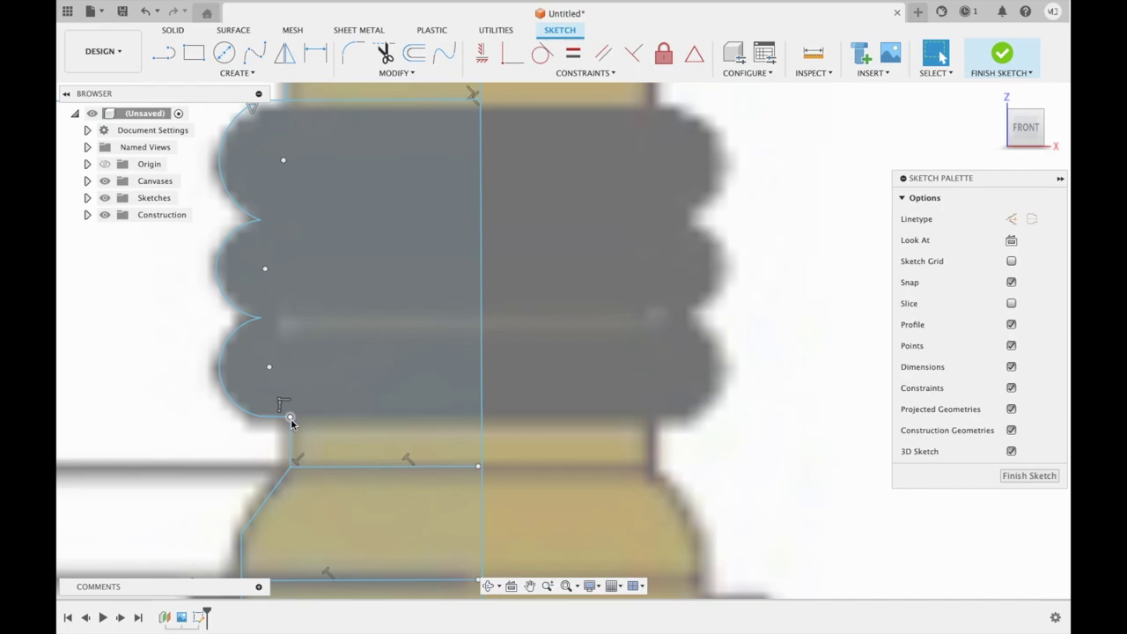
- Trim the stray line across the rings' top and the stub left of the collar
scroll(291, 425, "down", 3)
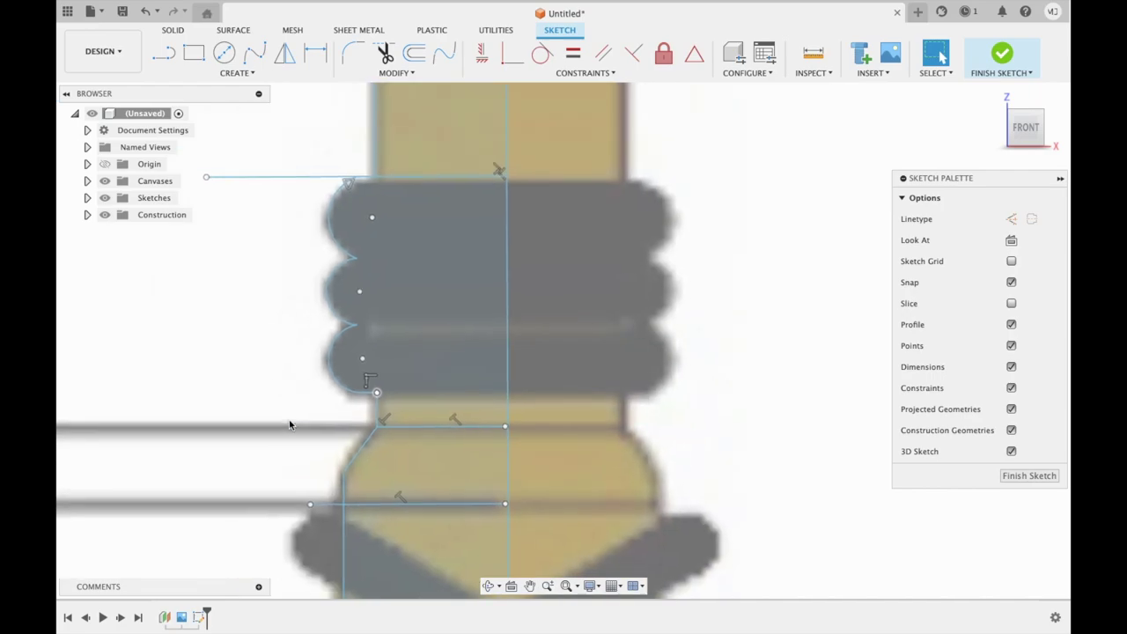
left_click(384, 53)
left_click(316, 183)
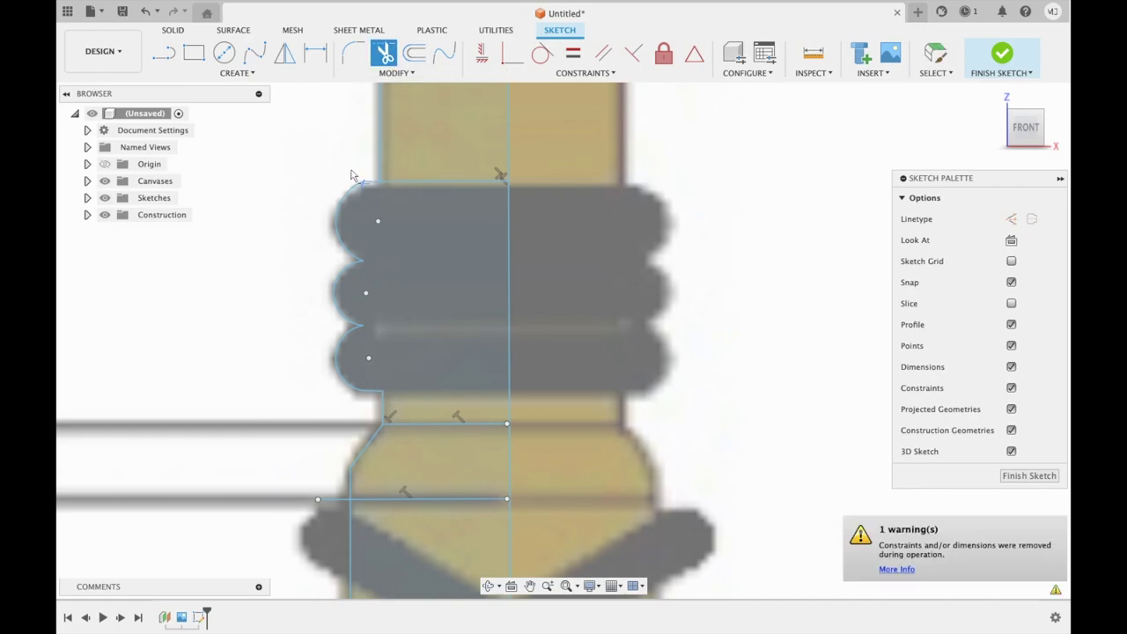
scroll(523, 202, "down", 2)
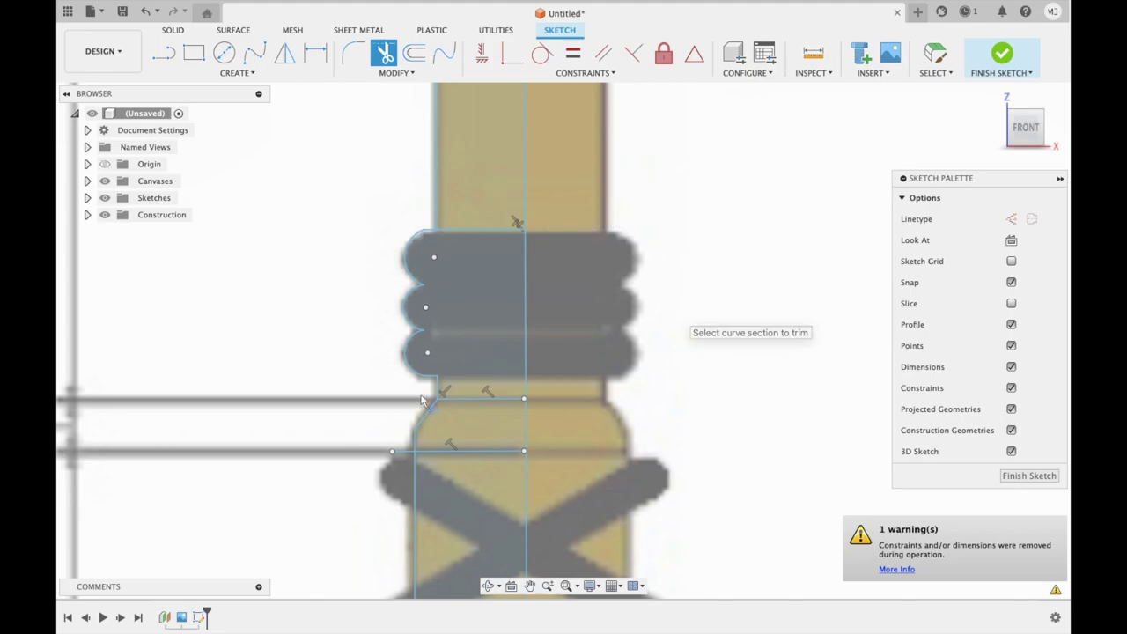
left_click(405, 451)
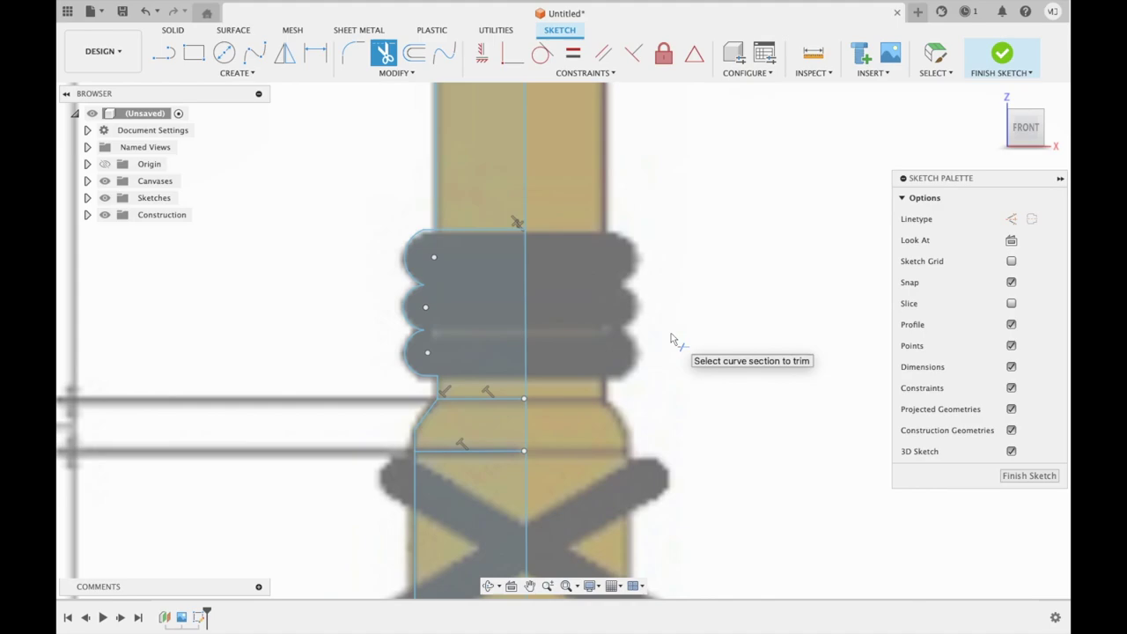
- Exit Trim, leaving the clean three-lobed handle outline
key("Escape")
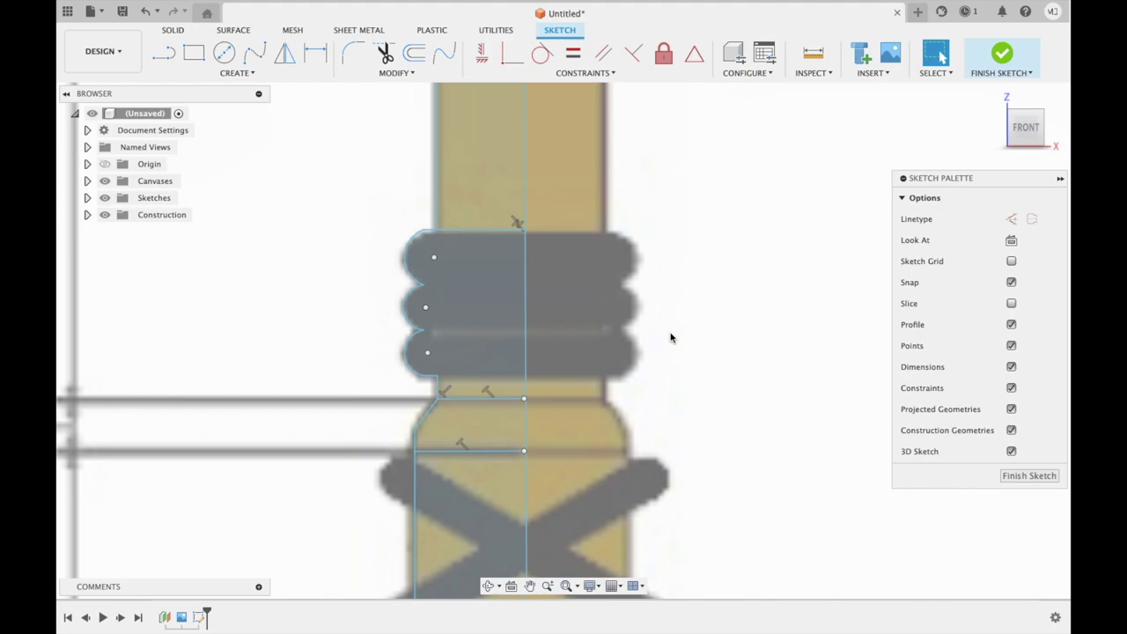
scroll(695, 304, "down", 2)
- Review the completed handle outline and finish the sketch
scroll(695, 304, "down", 3)
scroll(712, 286, "down", 2)
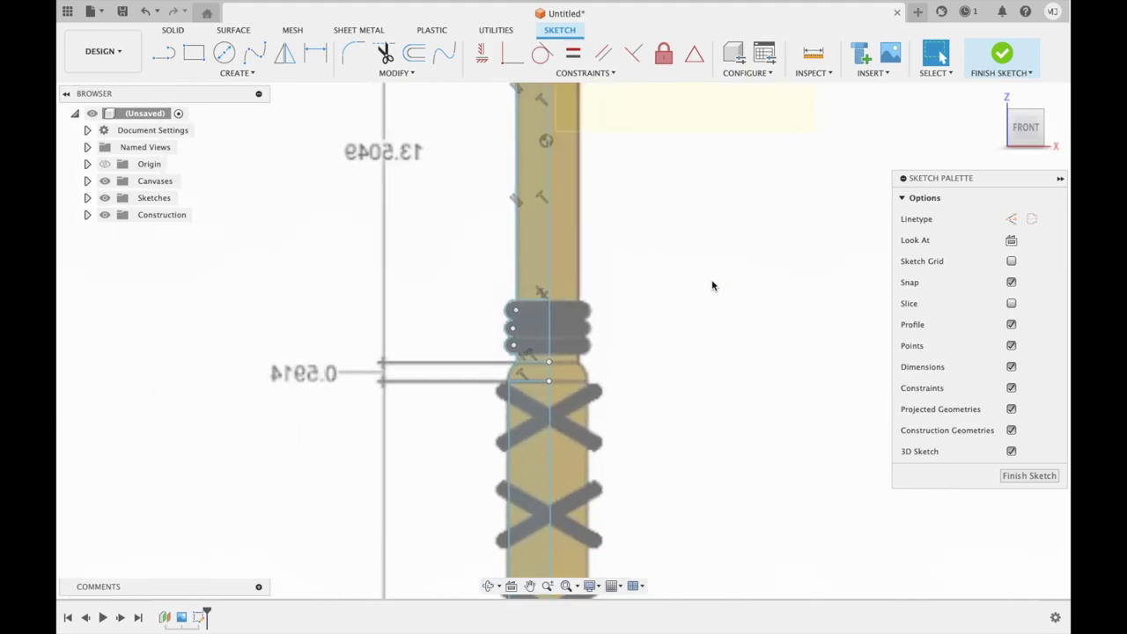
scroll(712, 285, "down", 2)
scroll(712, 285, "down", 2)
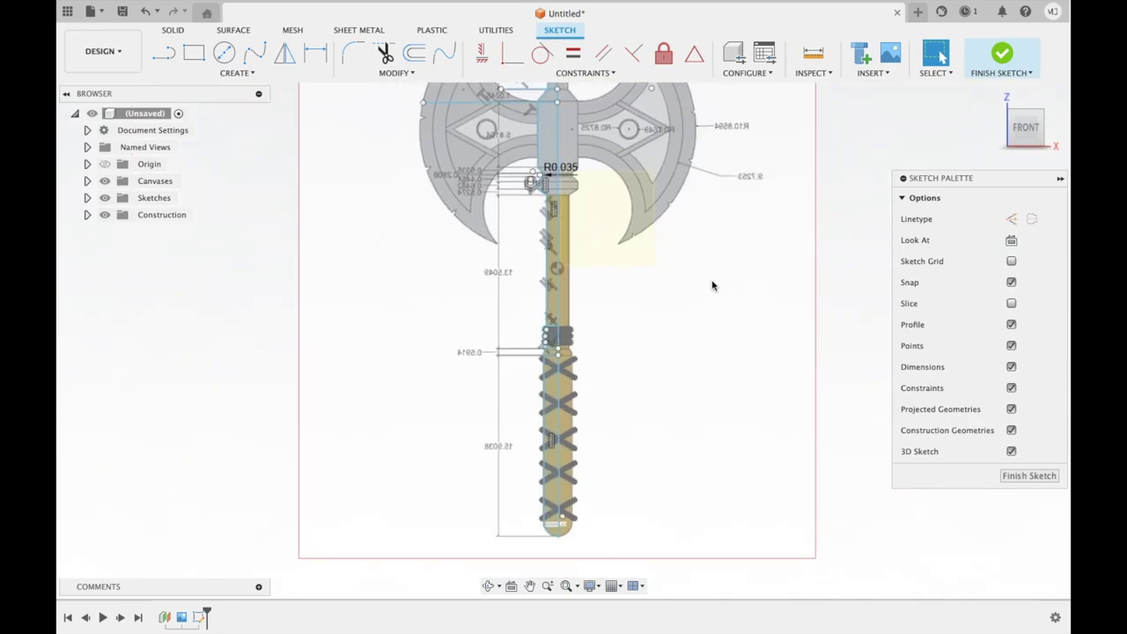
scroll(712, 285, "up", 1)
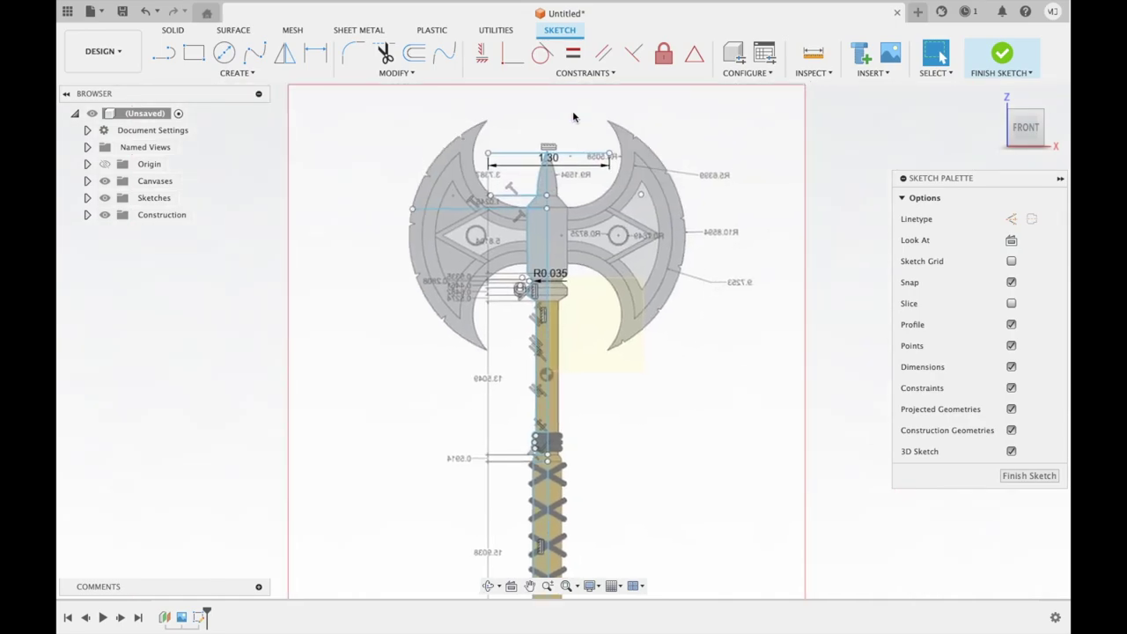
scroll(573, 117, "up", 2)
scroll(573, 117, "up", 3)
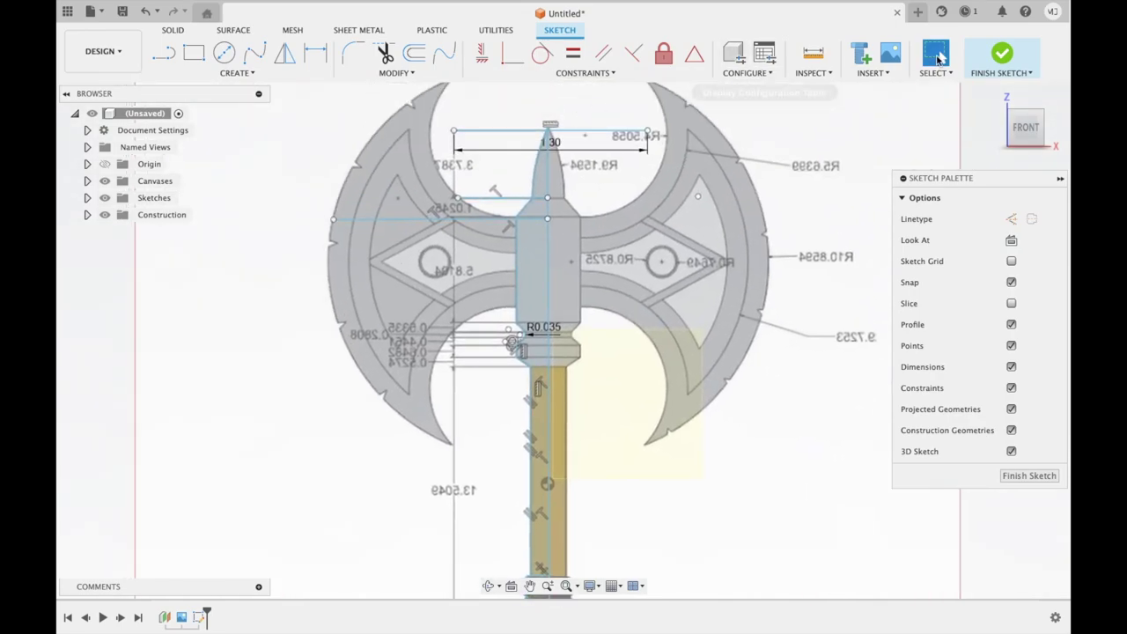
left_click(1002, 55)
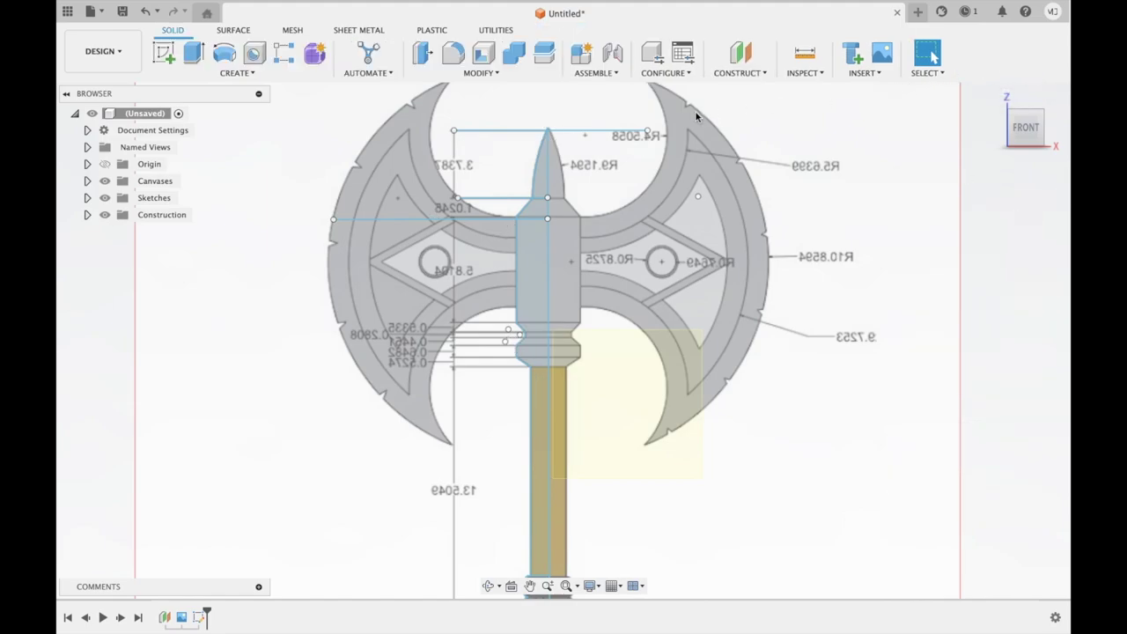
- Revolve the shaft half-profile 360° about the centre line into a new body
left_click(196, 55)
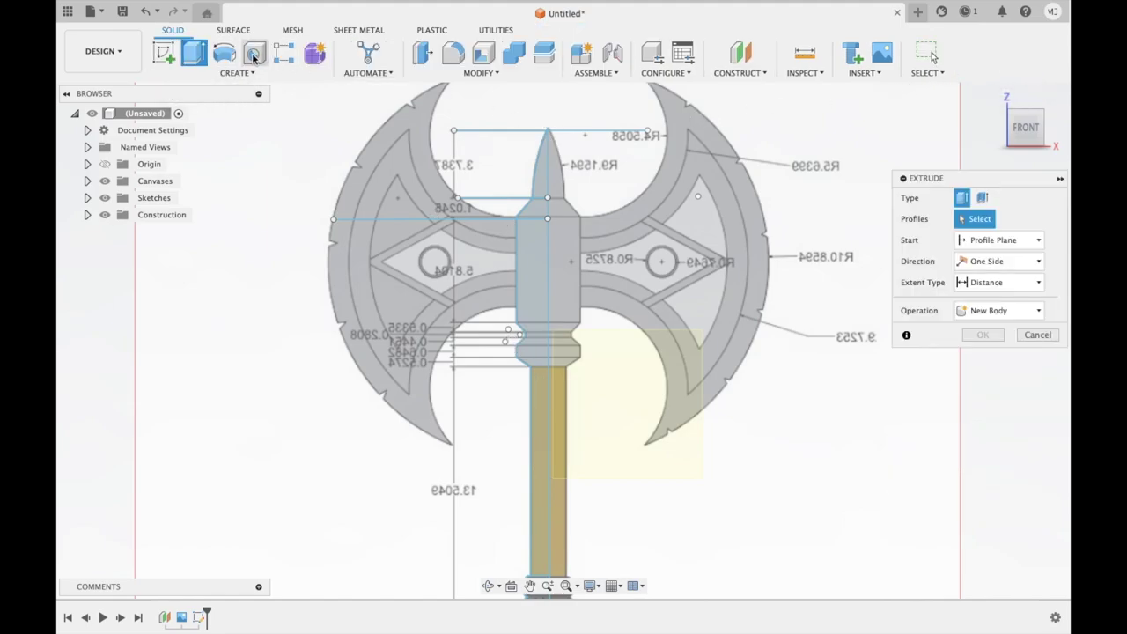
left_click(226, 55)
left_click(532, 282)
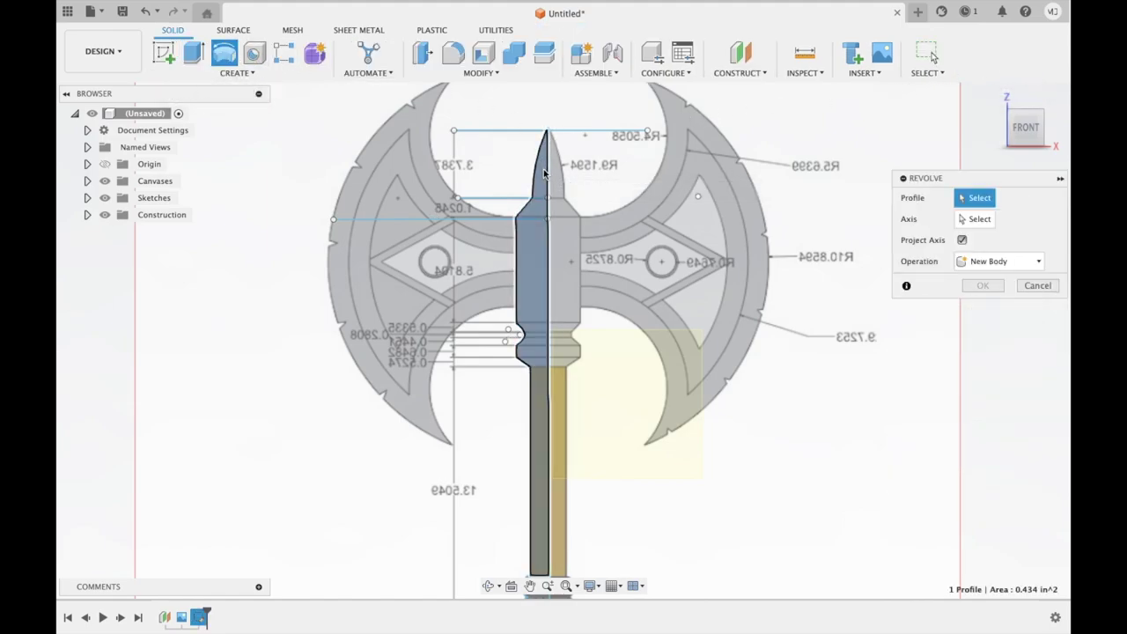
scroll(604, 367, "down", 3)
scroll(604, 367, "down", 2)
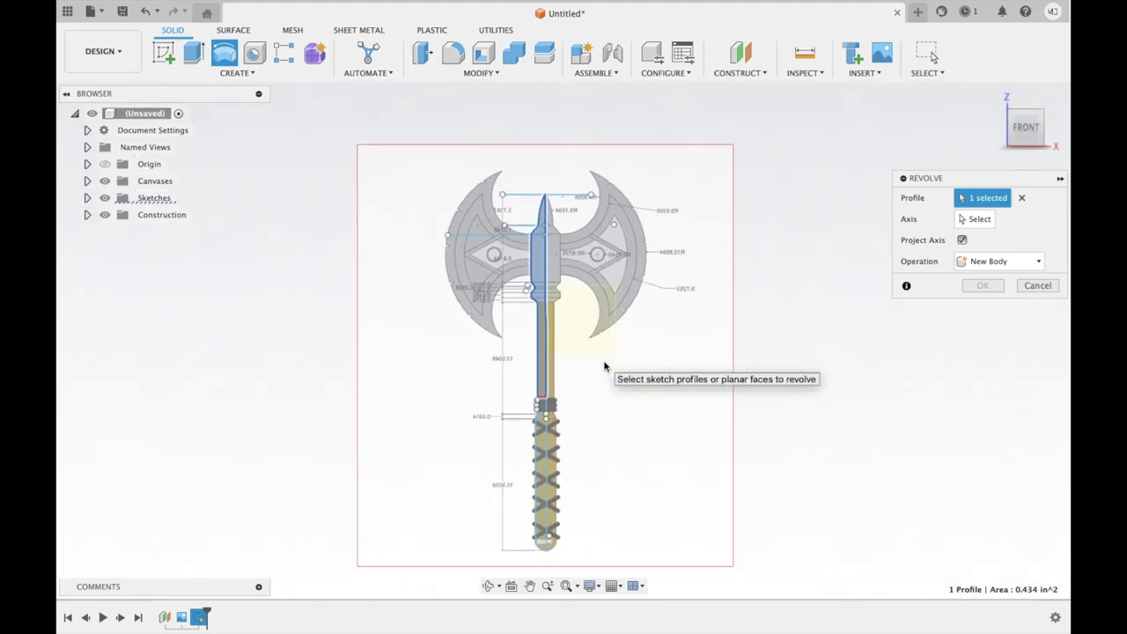
left_click(979, 220)
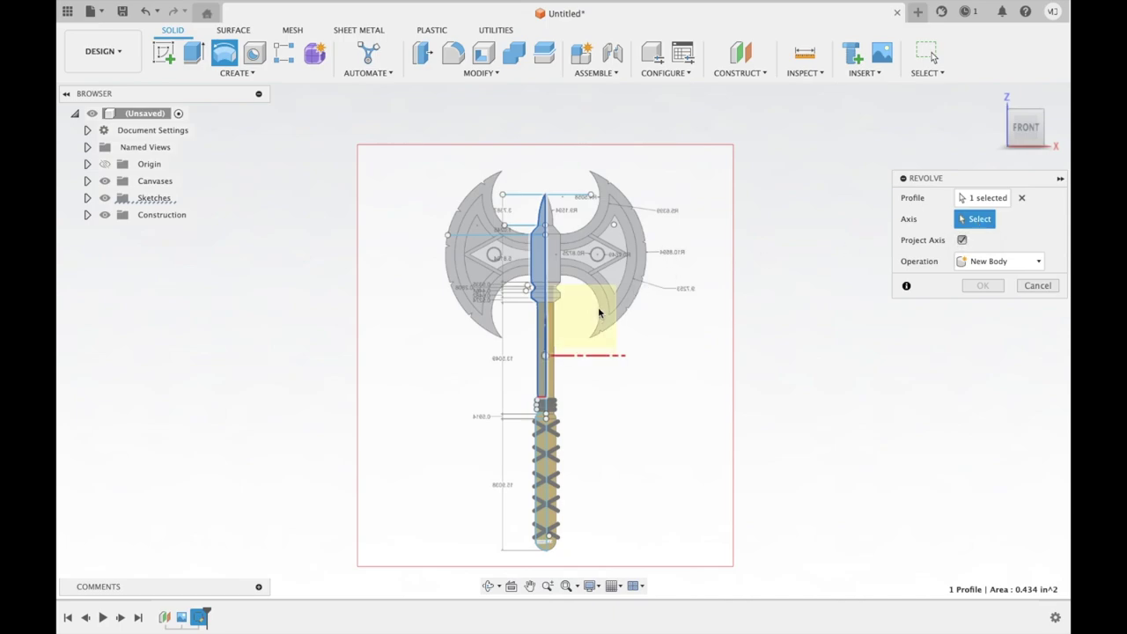
left_click(546, 334)
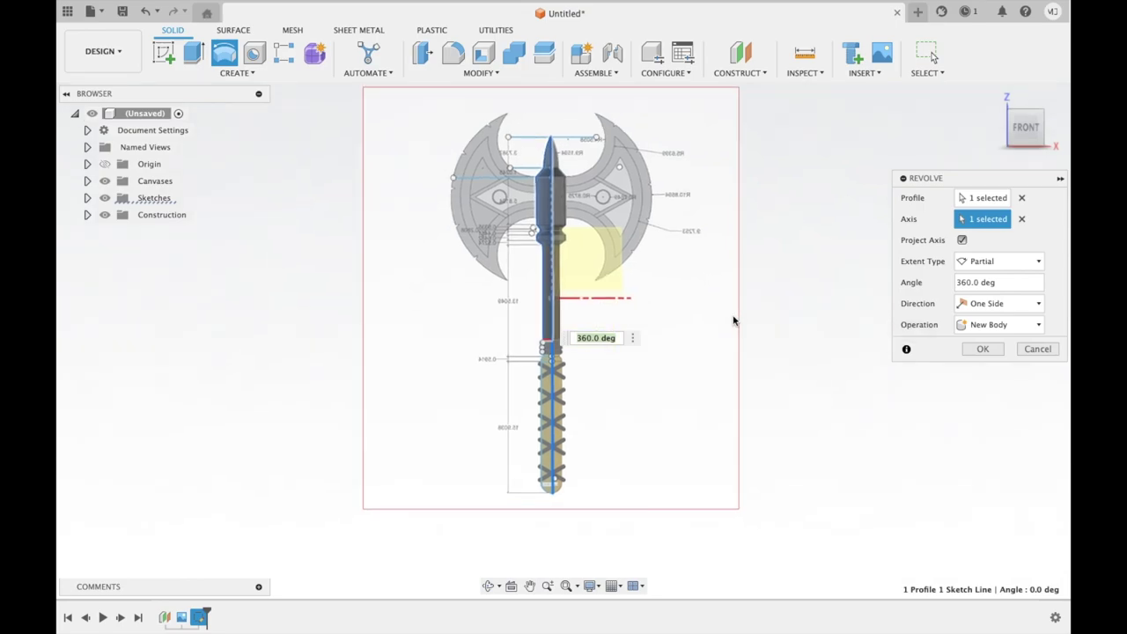
scroll(735, 319, "up", 3)
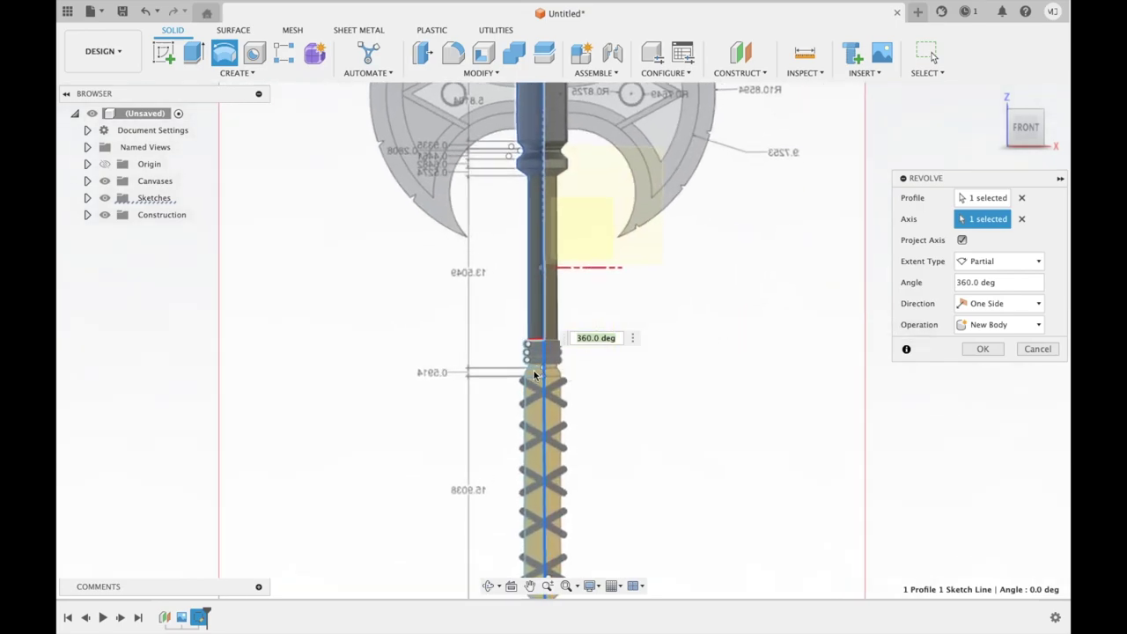
left_click(975, 349)
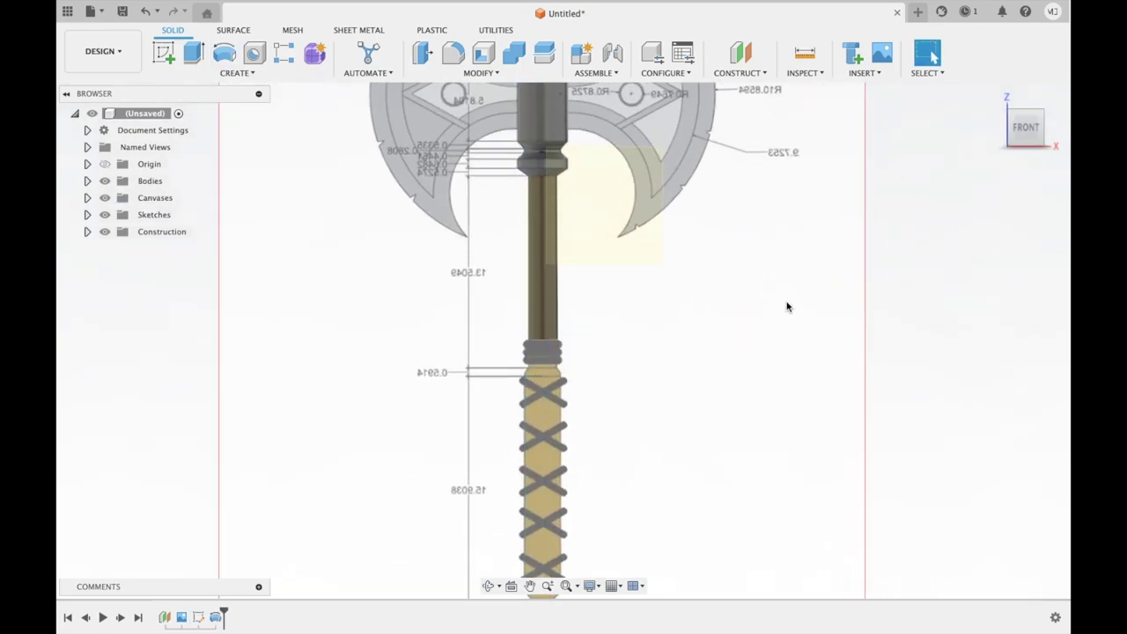
key("F6")
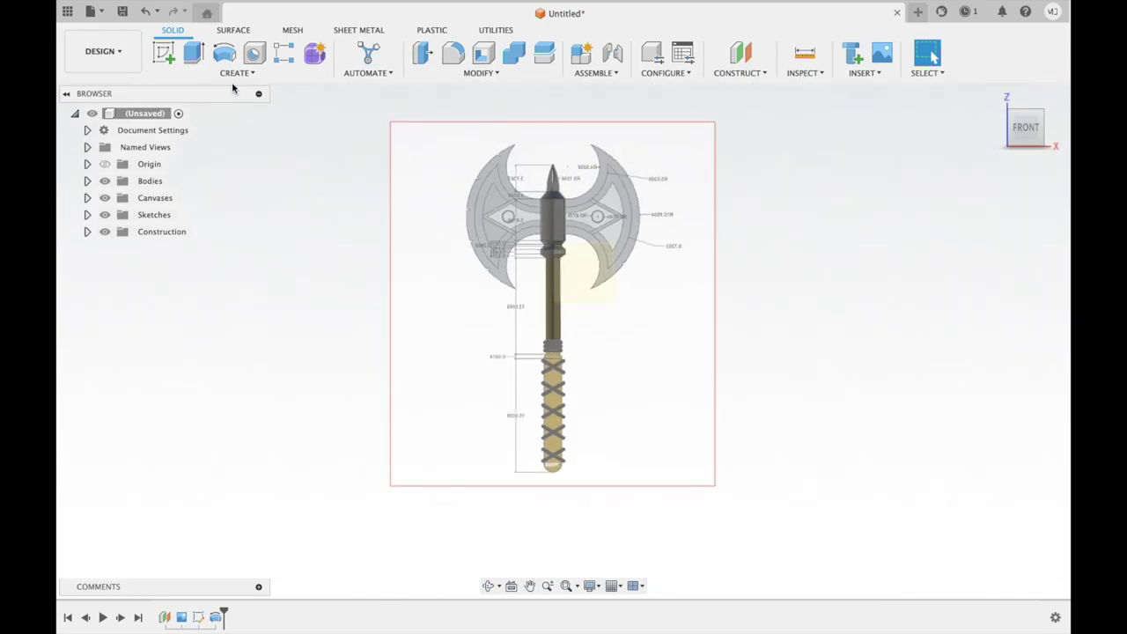
- Show Sketch1, then revolve the grip profile 360° about the centre line, joining it to the shaft
left_click(225, 53)
scroll(649, 353, "up", 3)
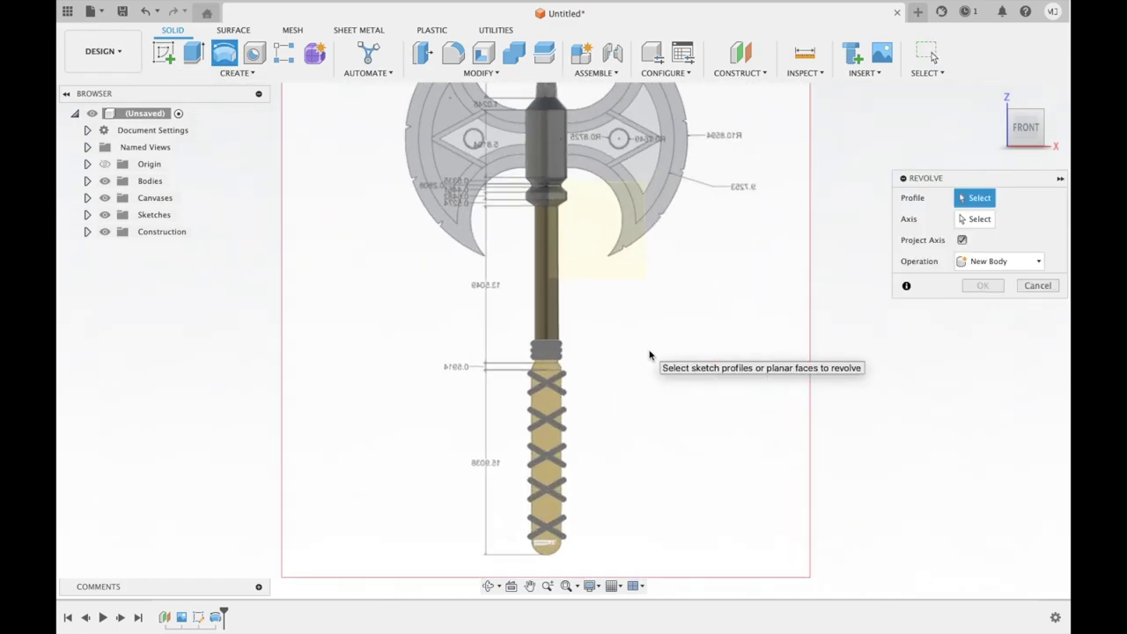
left_click(88, 215)
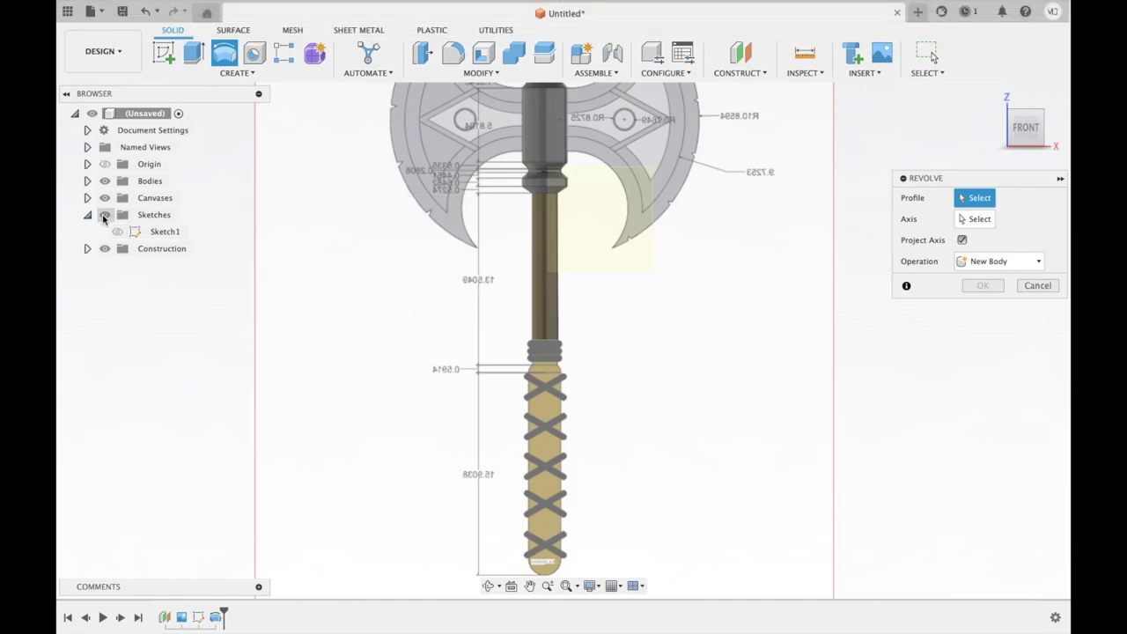
left_click(117, 232)
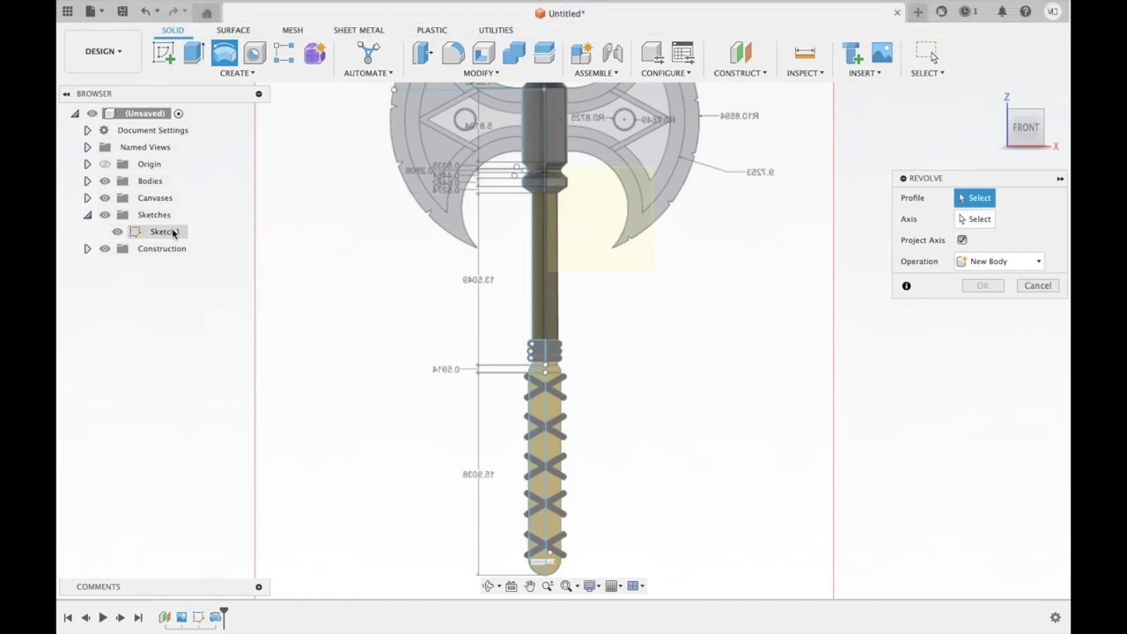
left_click(545, 356)
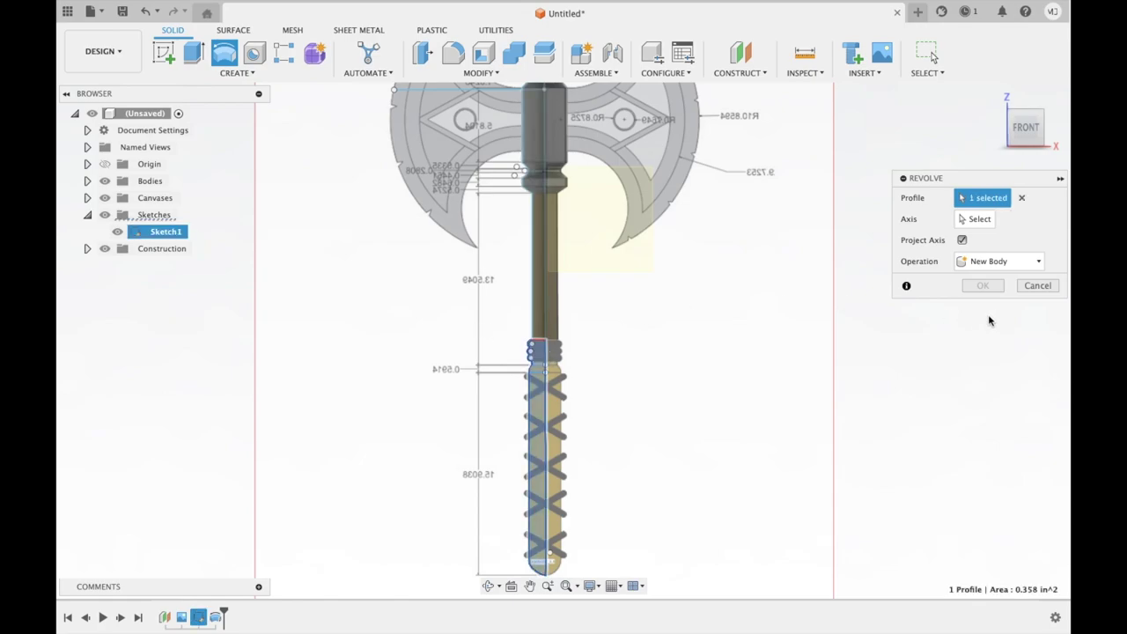
left_click(973, 220)
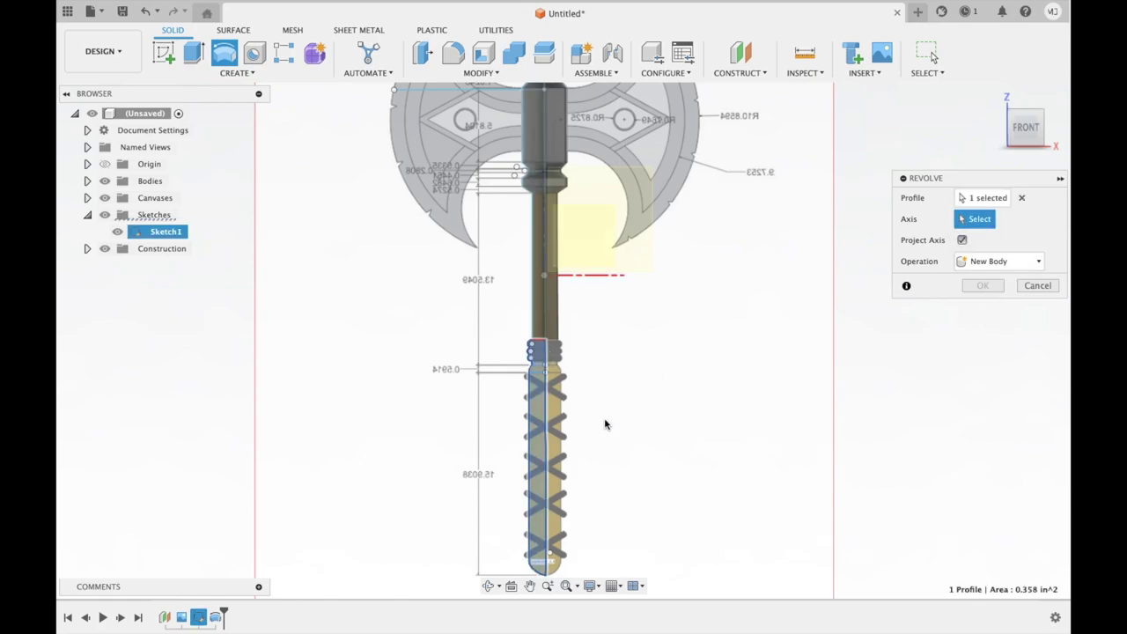
left_click(544, 435)
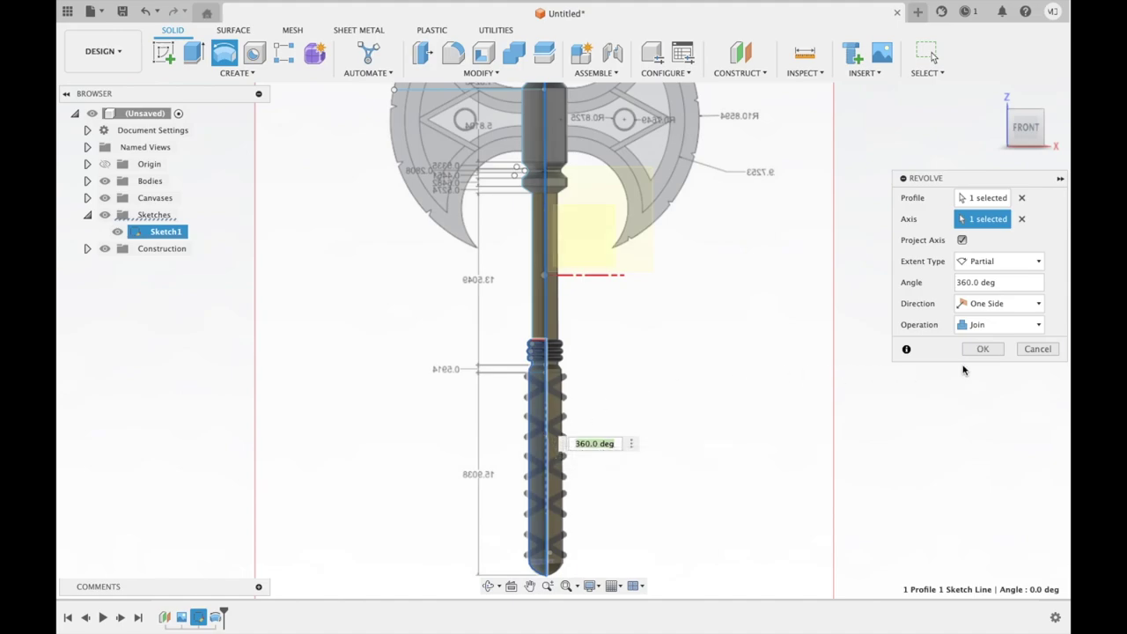
left_click(980, 350)
scroll(665, 353, "down", 4)
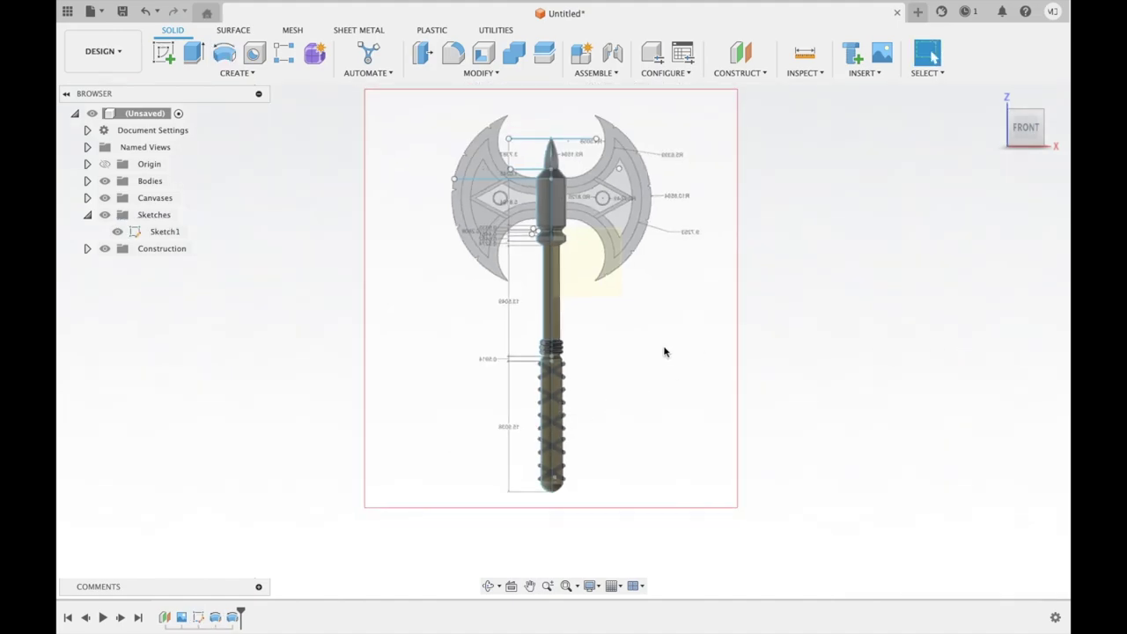
scroll(596, 231, "up", 3)
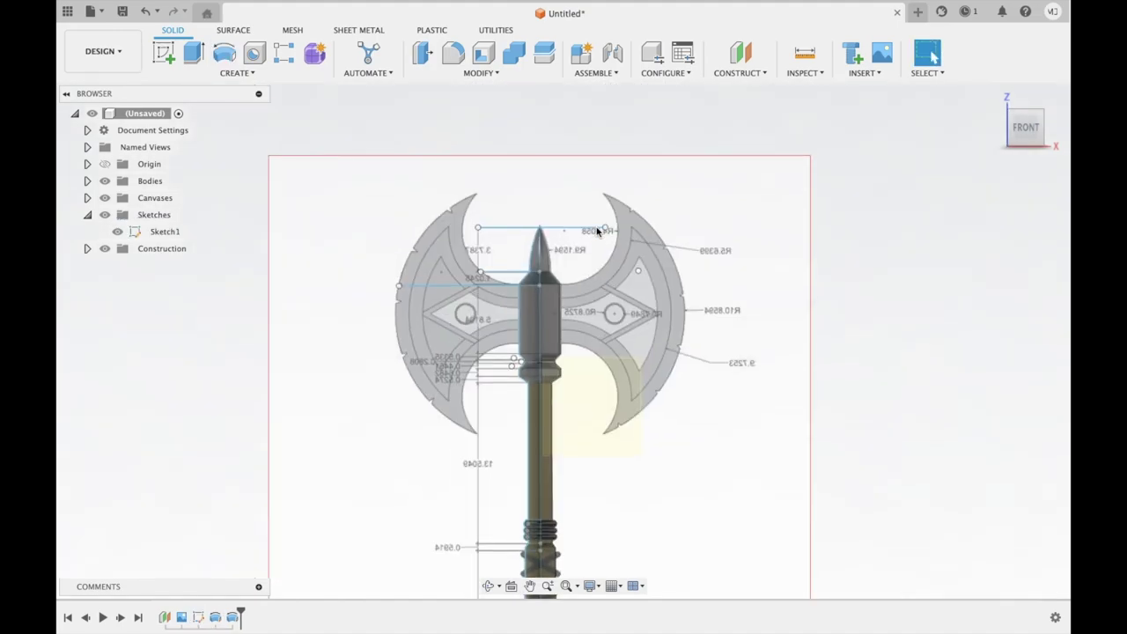
- Create an offset plane 0.10 in from the reference image plane
scroll(596, 232, "up", 2)
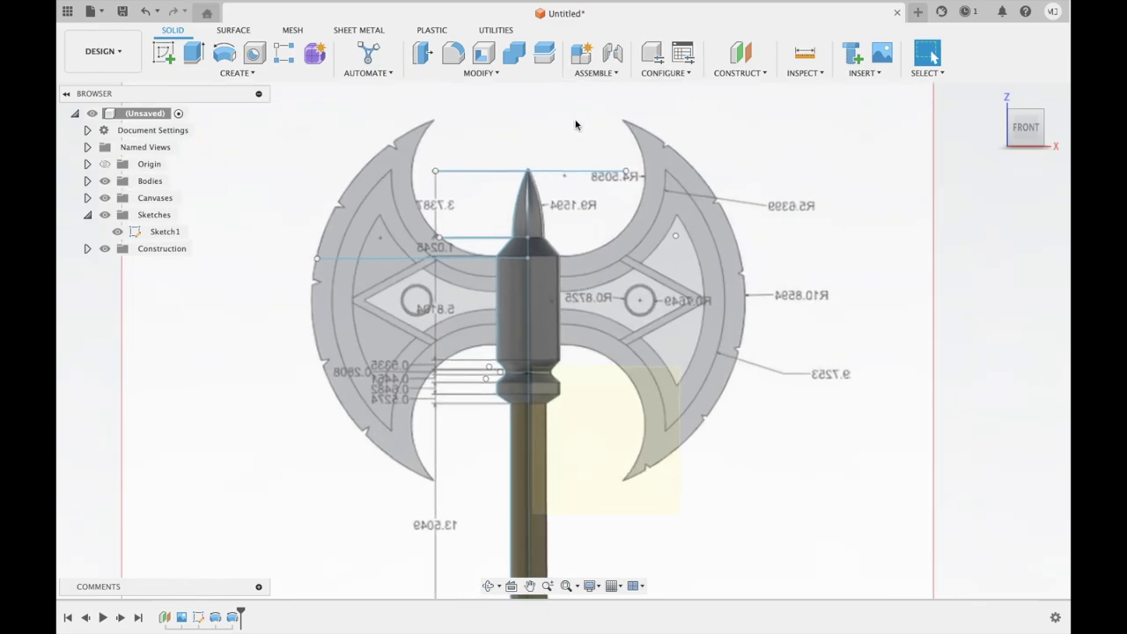
left_click(753, 57)
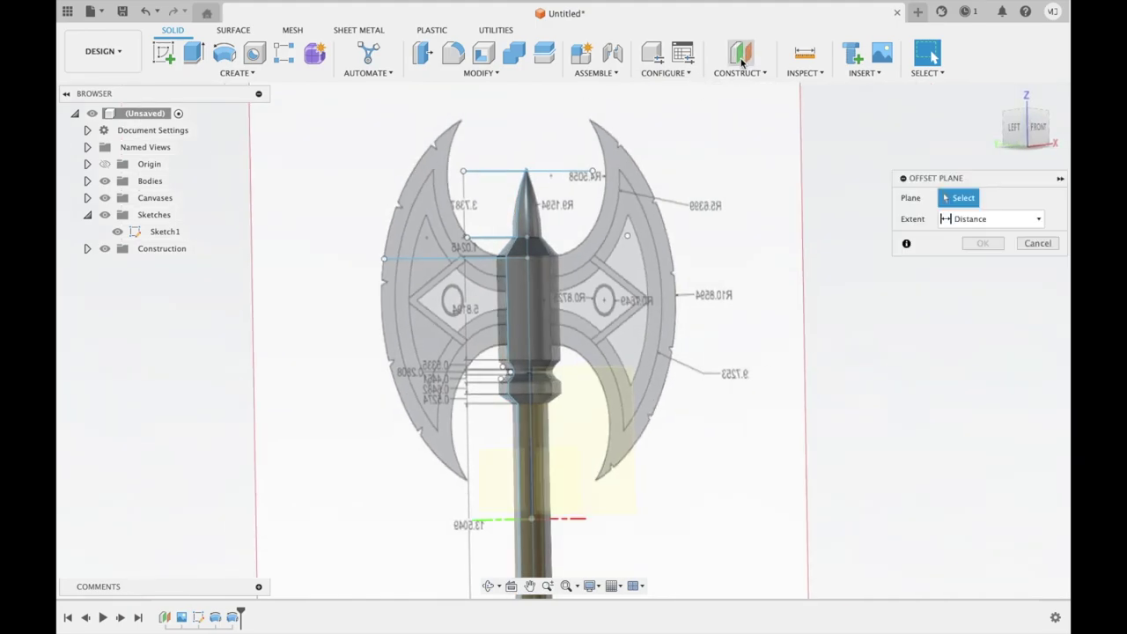
left_click(577, 403)
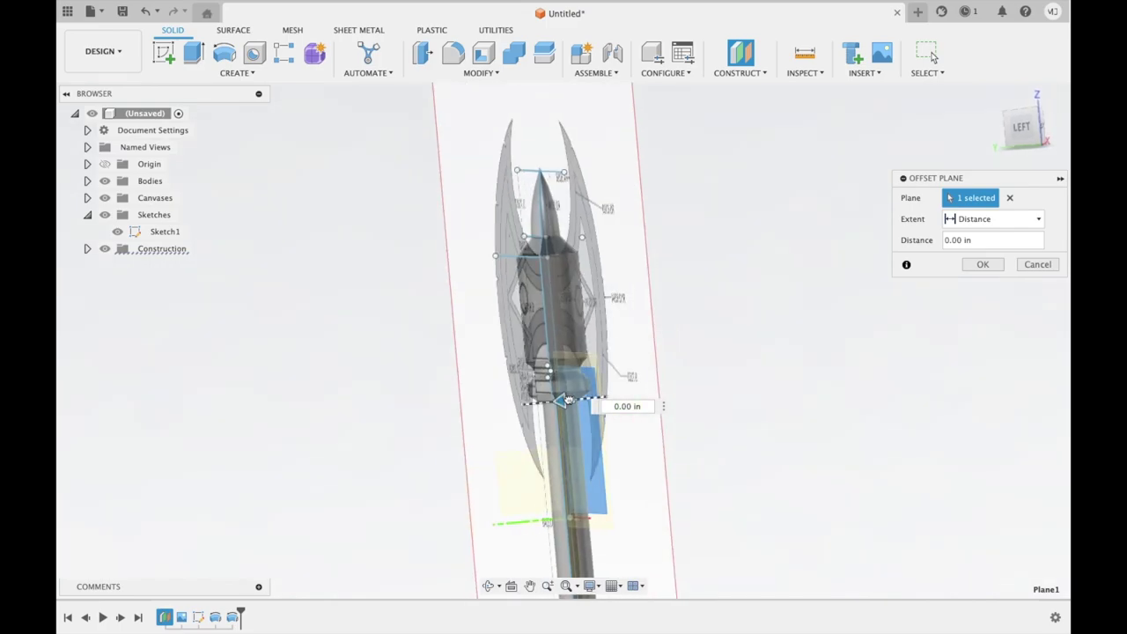
left_click_drag(563, 398, 656, 333)
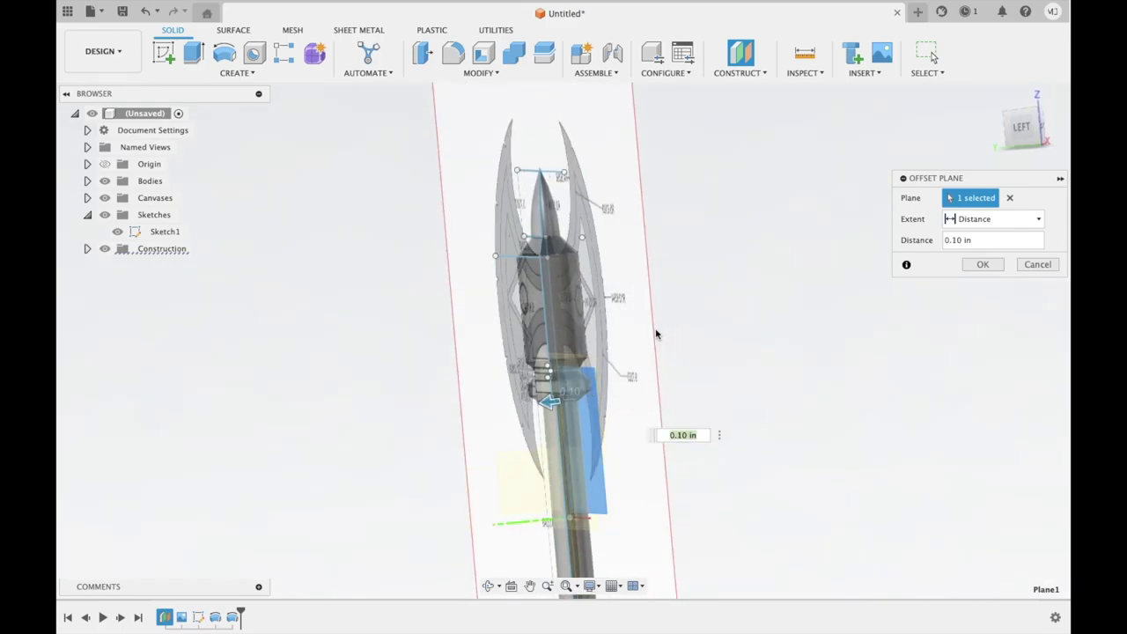
scroll(656, 334, "up", 3)
scroll(656, 333, "up", 1)
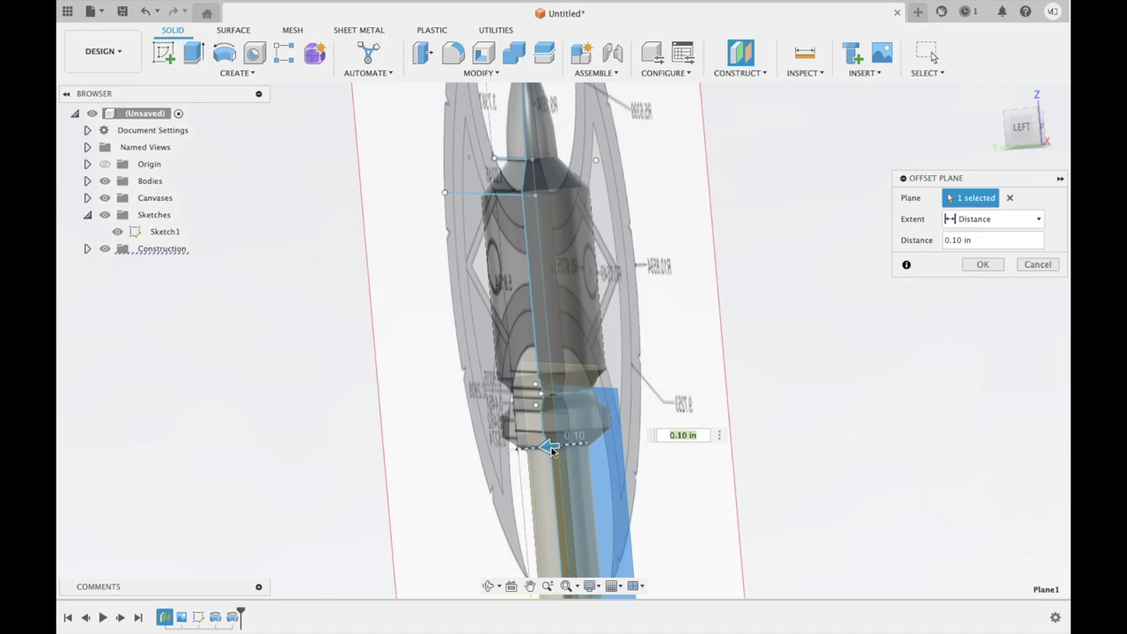
scroll(765, 254, "up", 5)
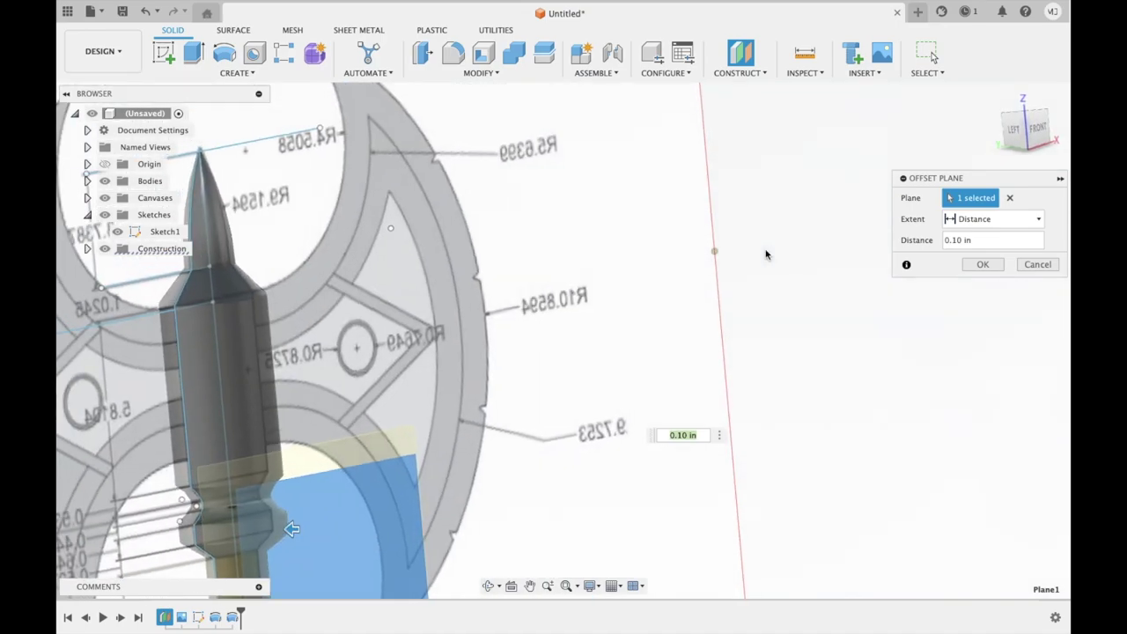
scroll(766, 255, "down", 3, "shift")
scroll(765, 254, "right", 2, "shift")
scroll(765, 254, "right", 2, "shift")
scroll(766, 255, "right", 2, "shift")
scroll(765, 254, "right", 2, "shift")
scroll(765, 254, "right", 2, "shift")
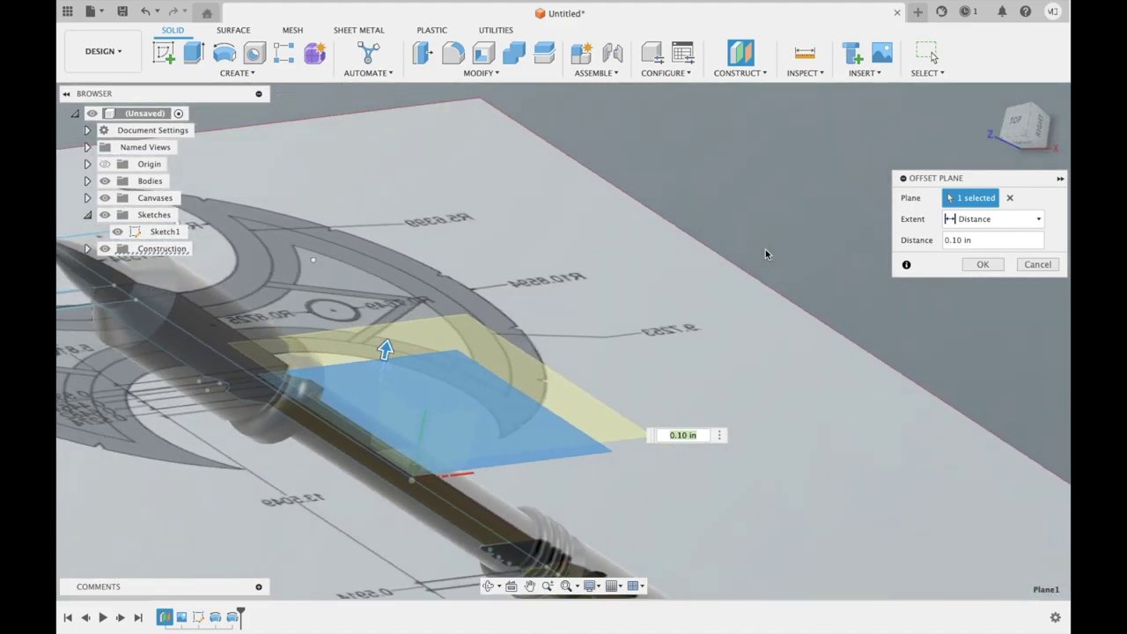
left_click(983, 265)
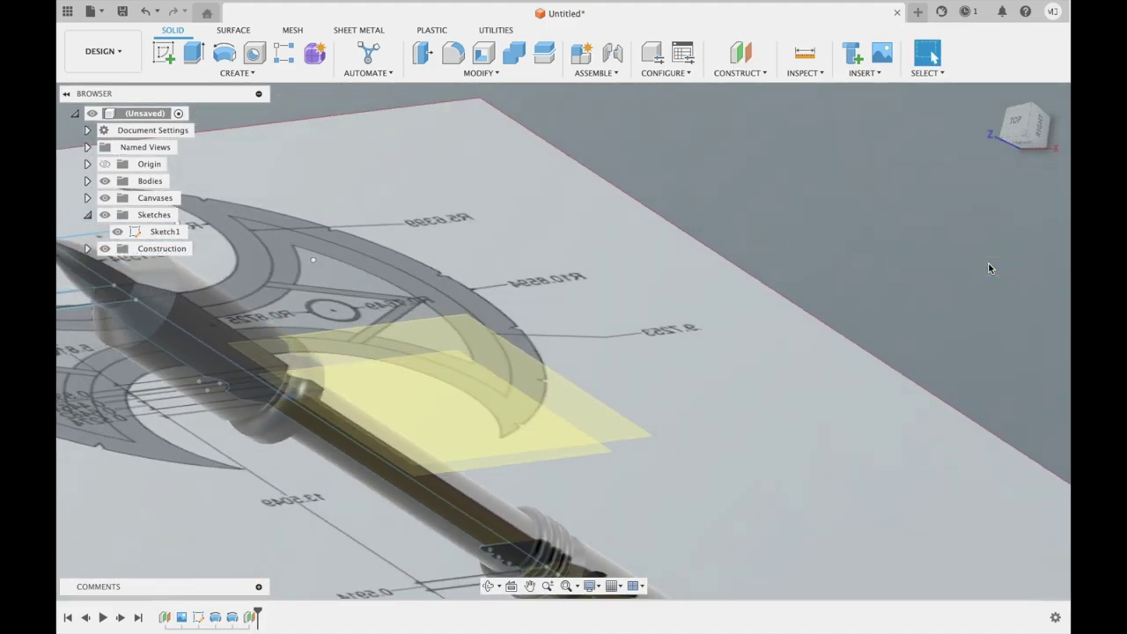
- Select Plane2 and view the model from the top
scroll(850, 170, "right", 2, "shift")
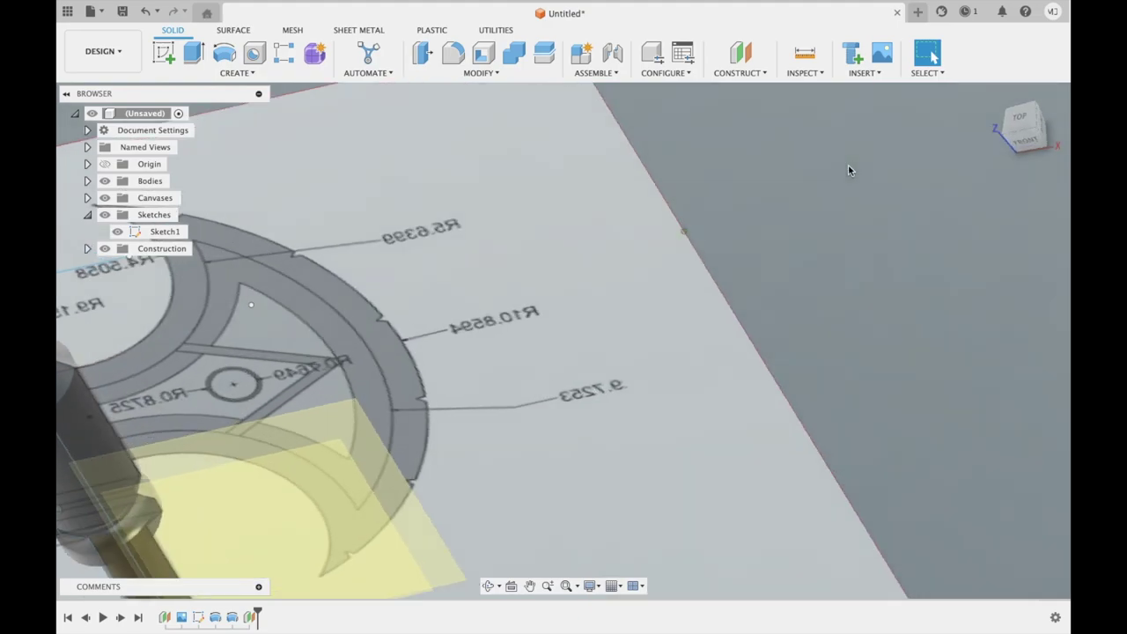
scroll(850, 170, "right", 2, "shift")
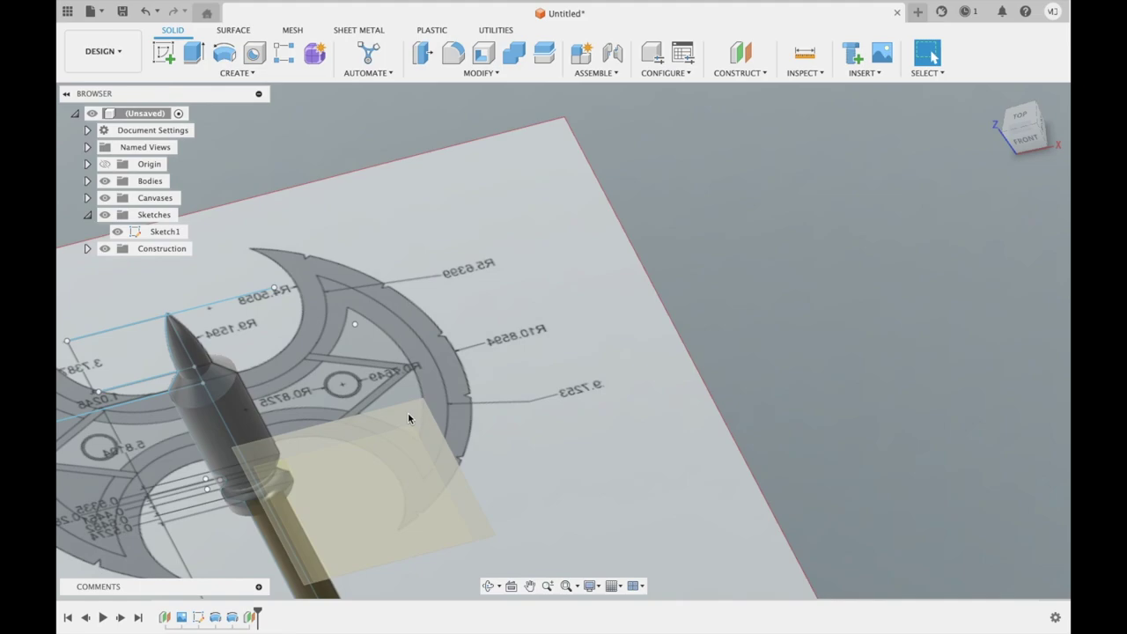
scroll(408, 414, "down", 3, "shift")
scroll(407, 413, "up", 3, "shift")
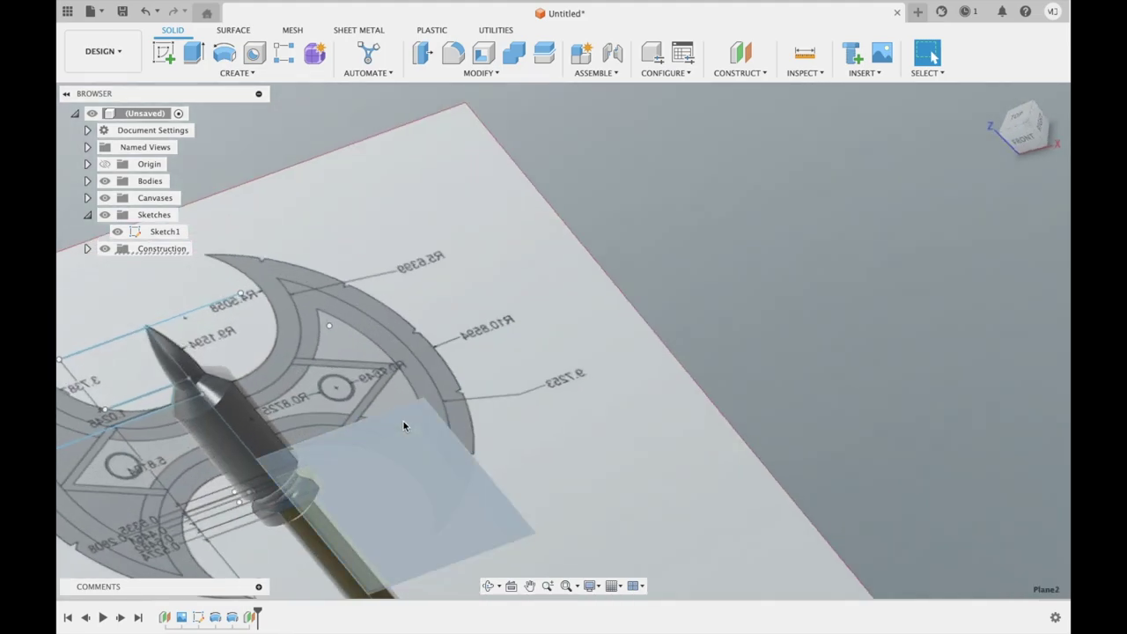
left_click(408, 414)
left_click(1017, 123)
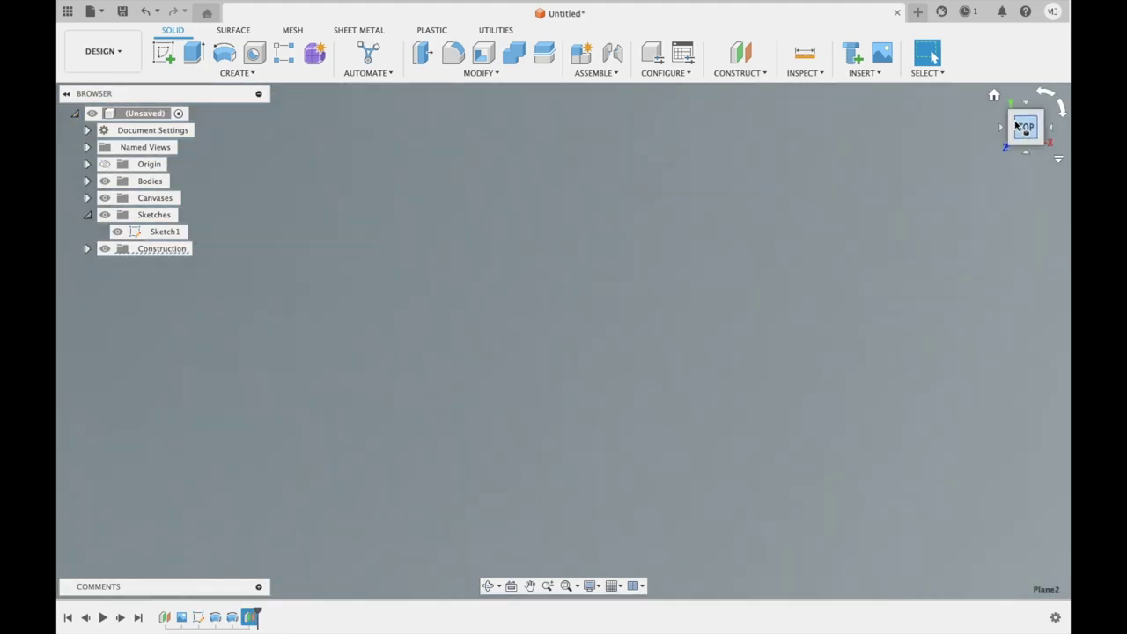
- Return to the front view and browse AirDrop and Bluetooth devices in Control Center
left_click(1027, 154)
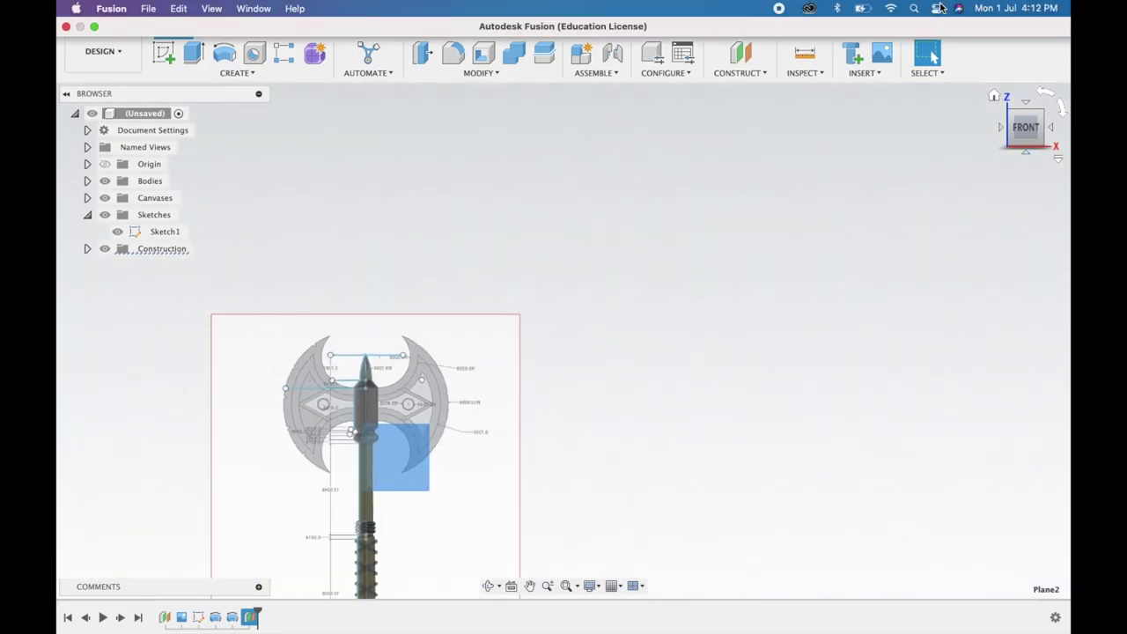
left_click(939, 8)
left_click(922, 104)
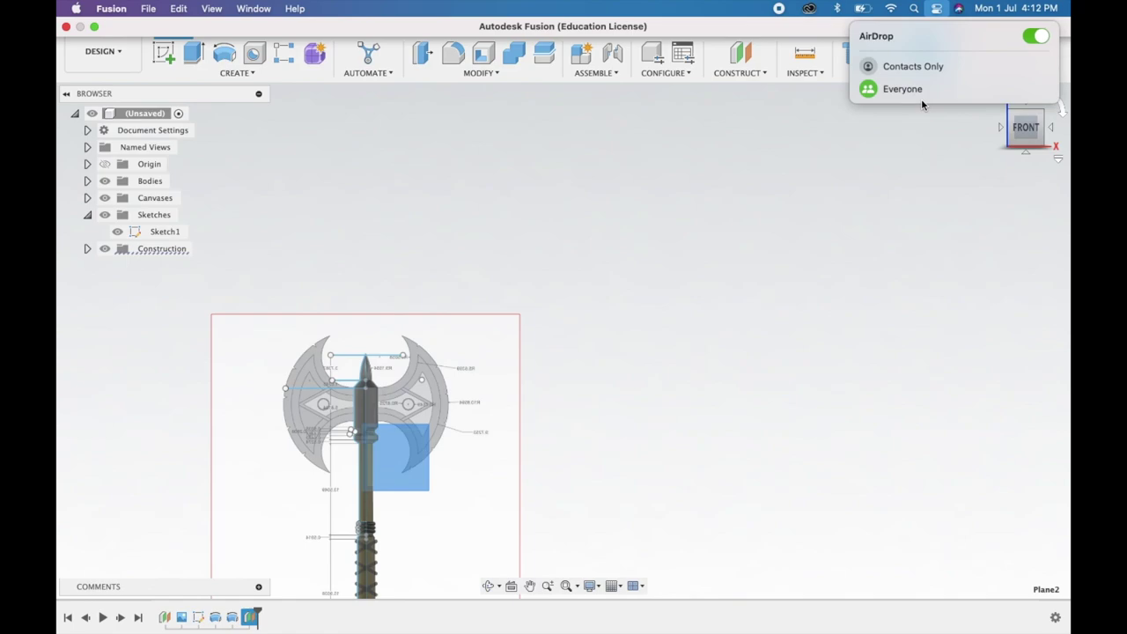
left_click(939, 8)
left_click(916, 101)
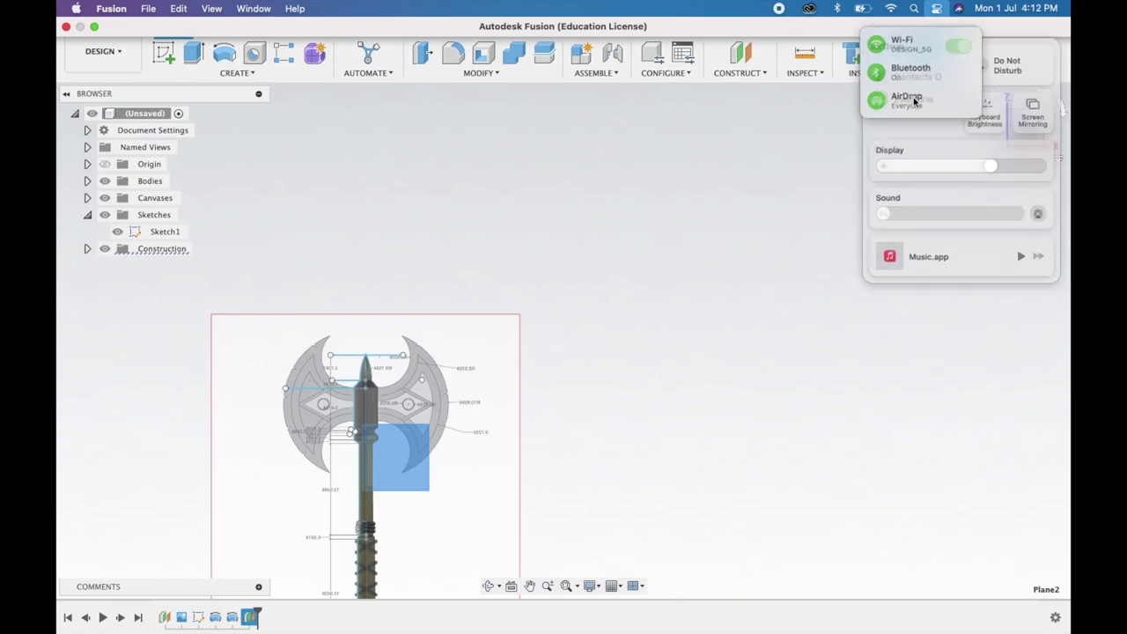
left_click(939, 8)
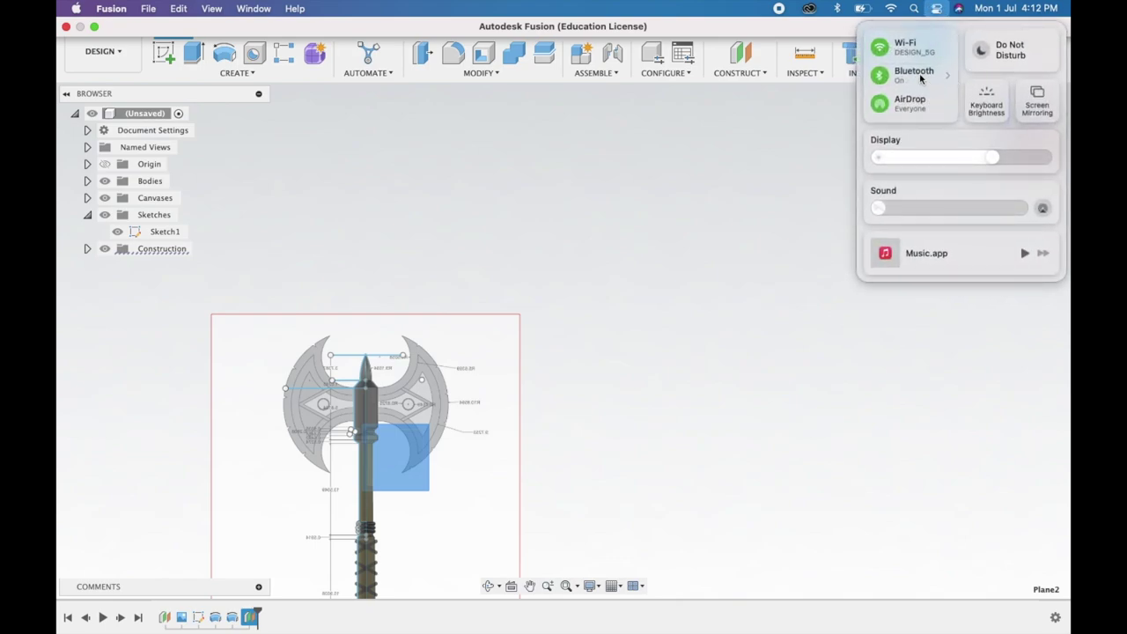
left_click(920, 75)
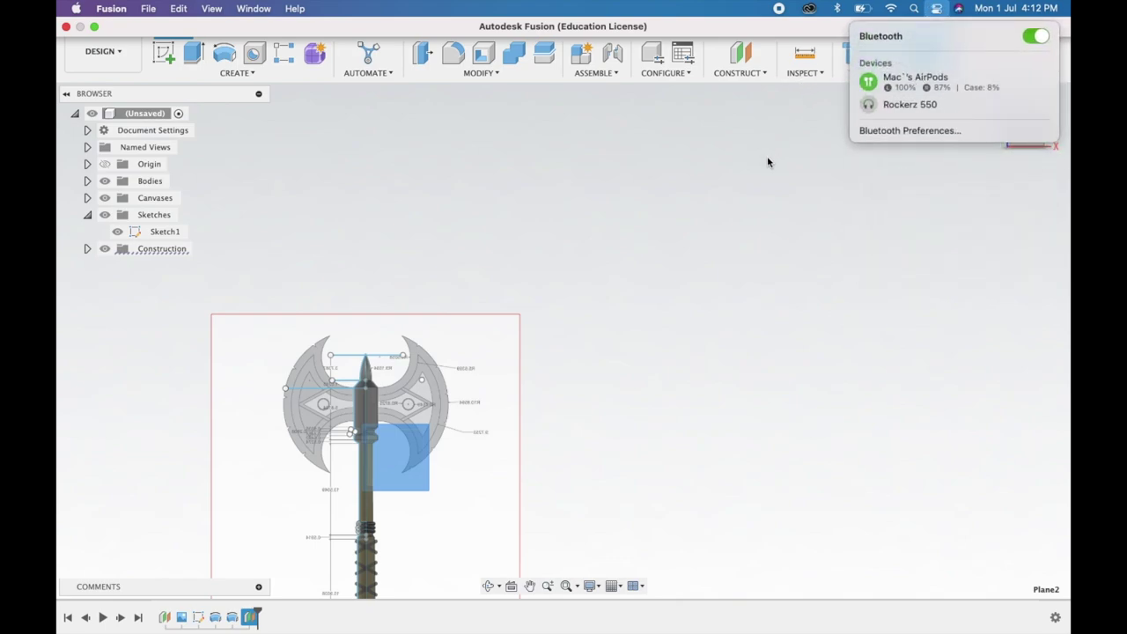
left_click(760, 189)
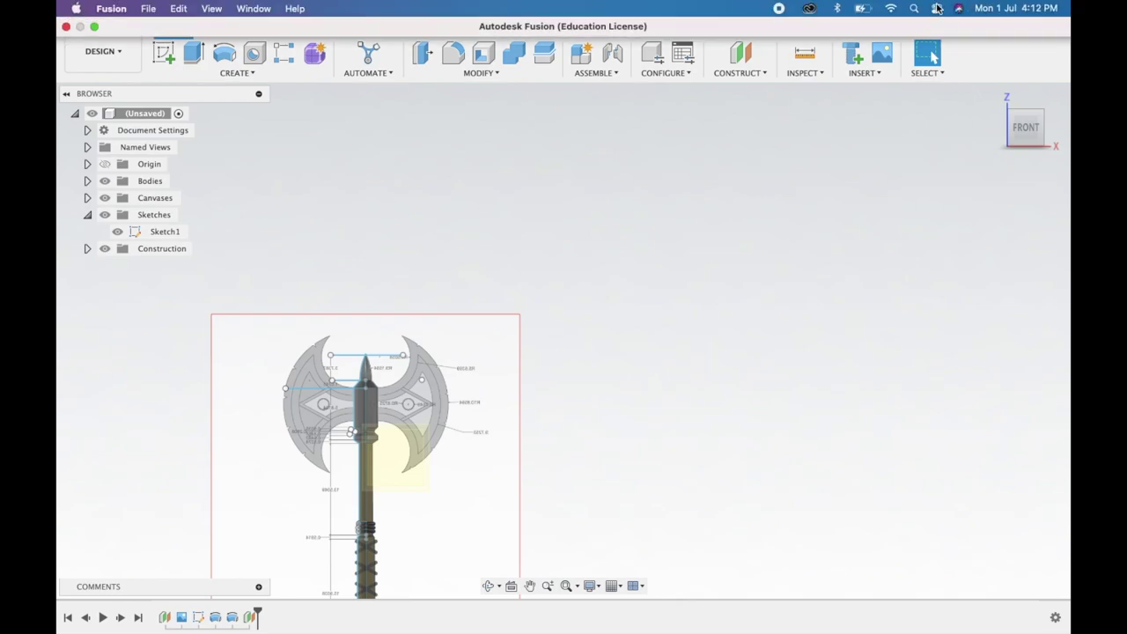
- Recheck the Bluetooth devices, then start an arc on the axe head's upper crescent notch
left_click(938, 8)
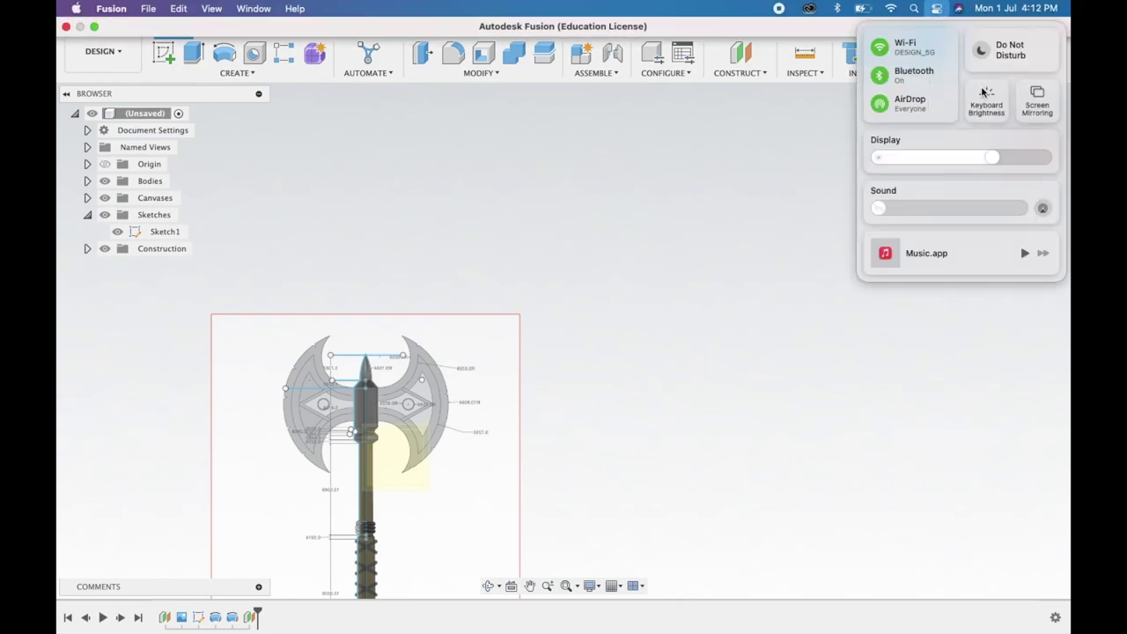
left_click(931, 81)
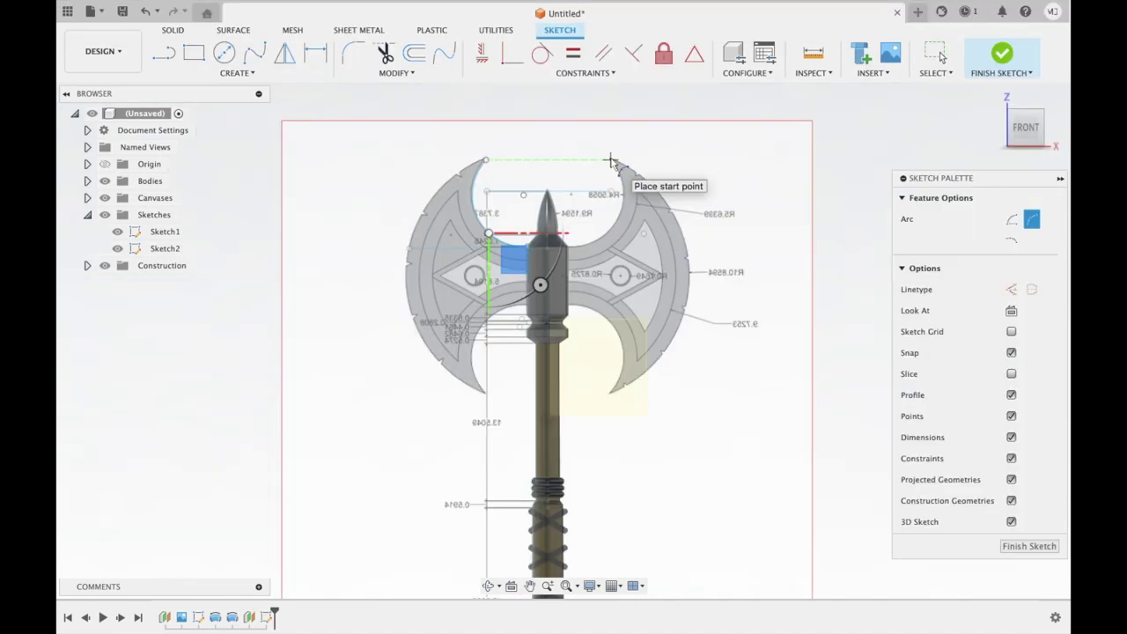
left_click(612, 160)
left_click(661, 211)
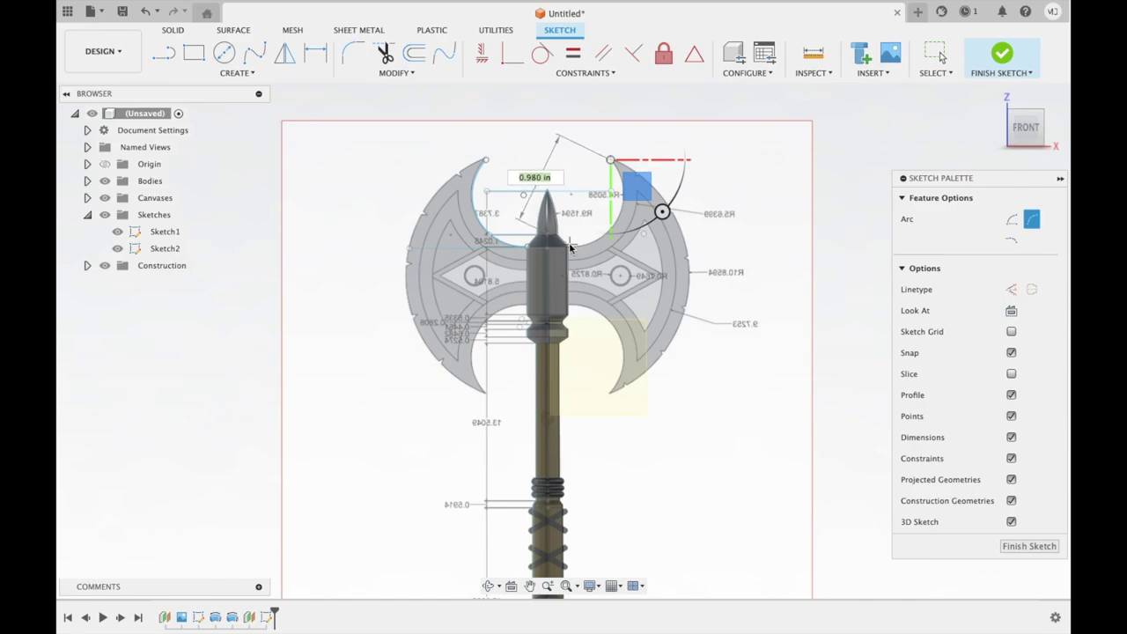
- Trace the left blade's lower crescent notch with a 3-point arc
key("Escape")
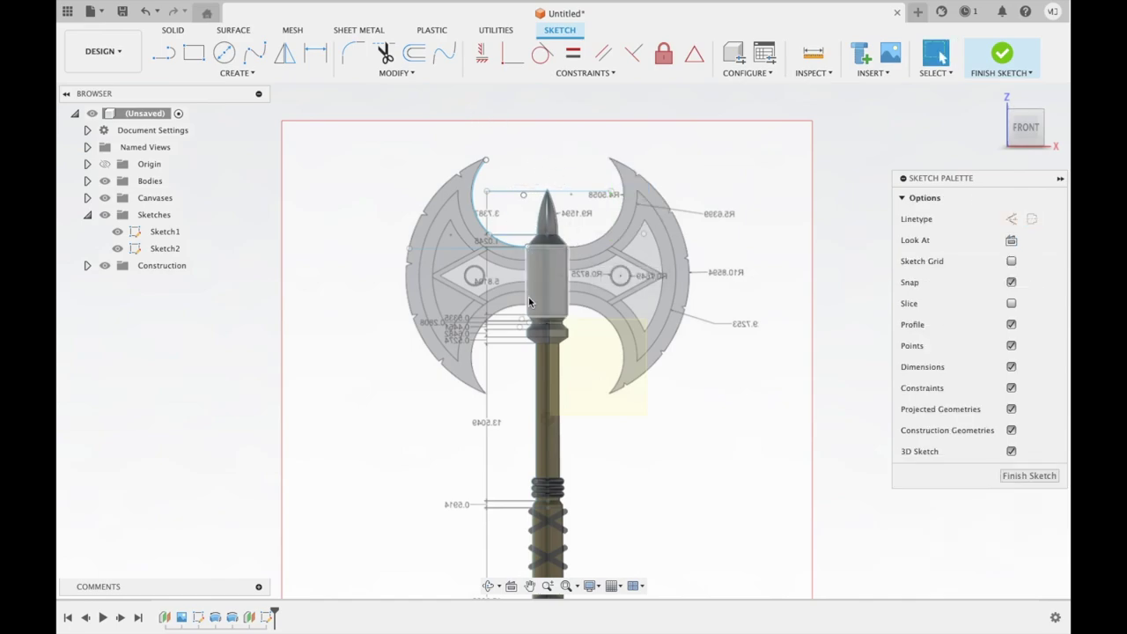
left_click(234, 73)
mouse_move(207, 133)
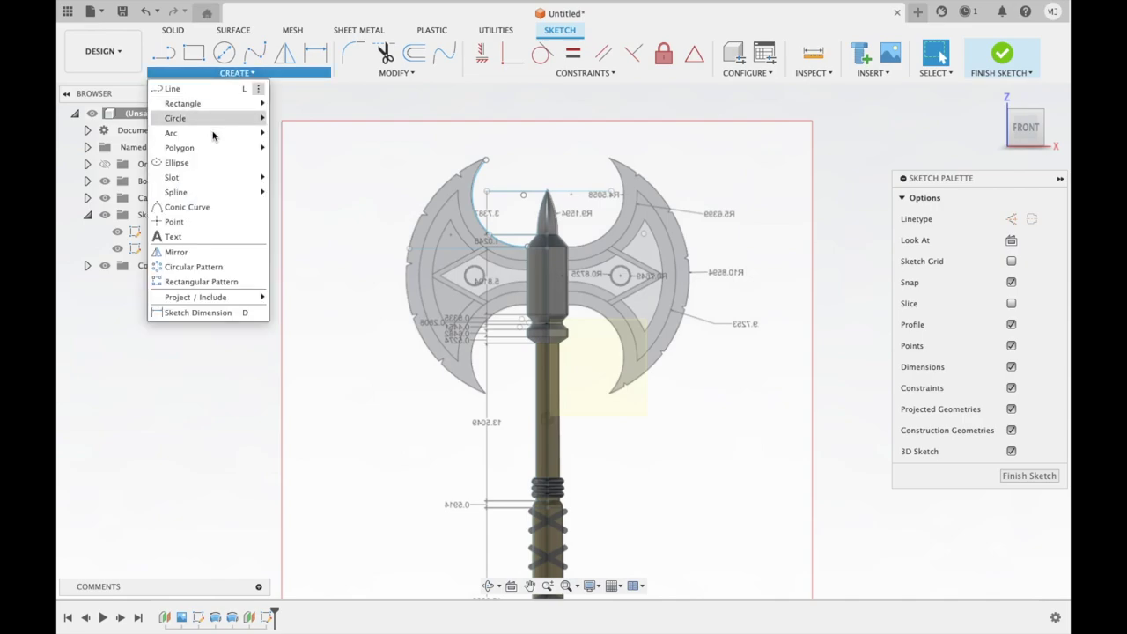
left_click(299, 133)
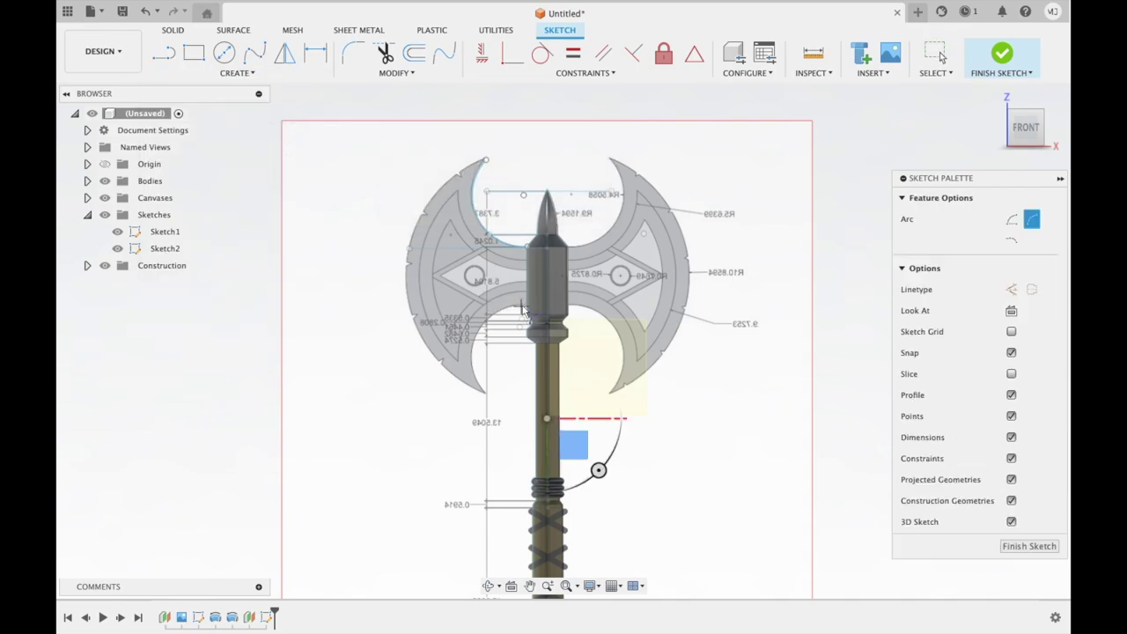
left_click(525, 306)
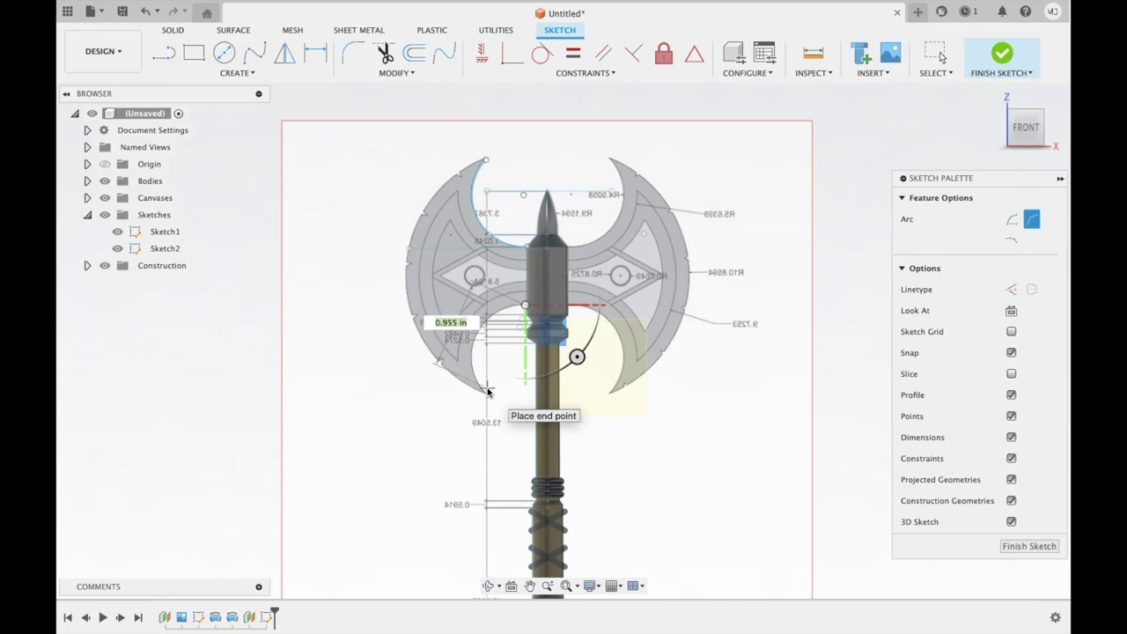
left_click(486, 394)
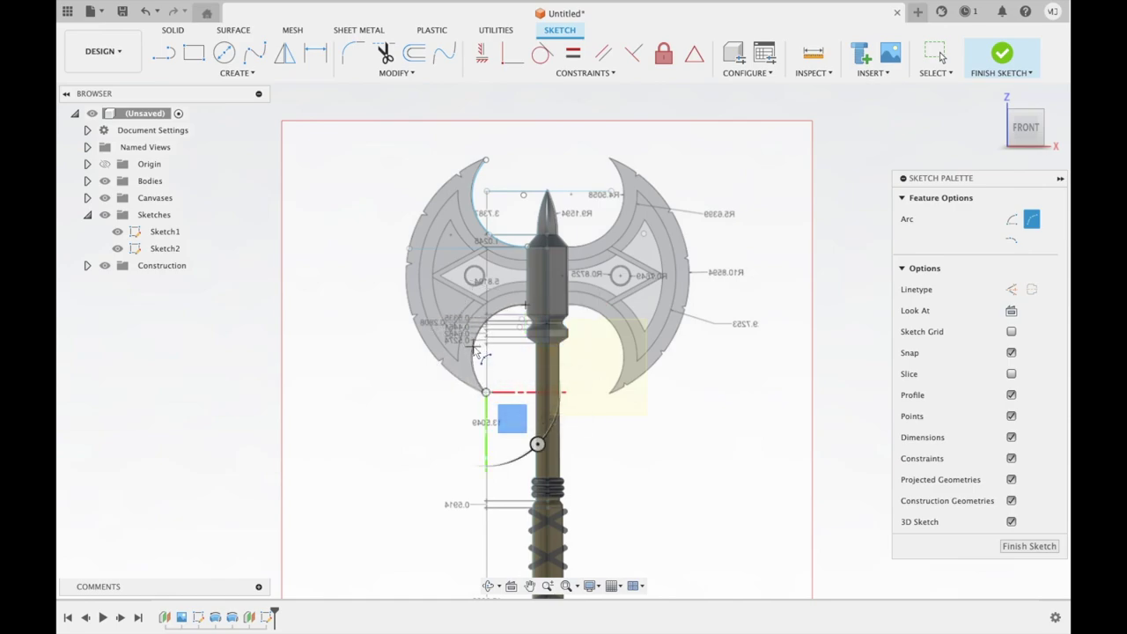
left_click(476, 351)
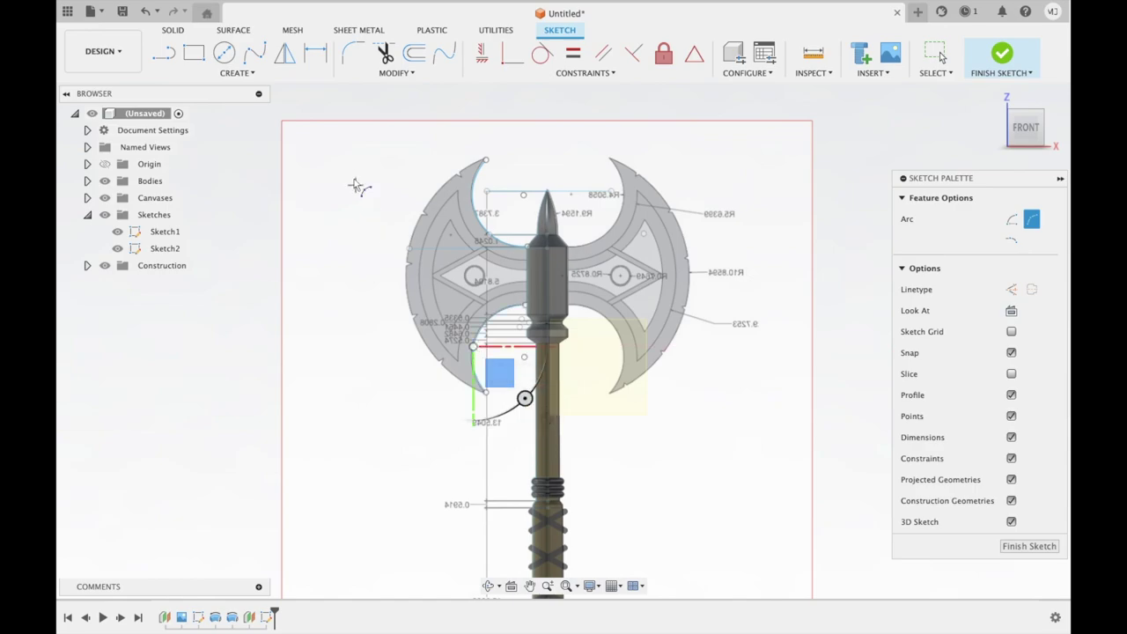
- Trace the blade's long outer edge with an arc from its top tip to bottom tip
left_click(485, 161)
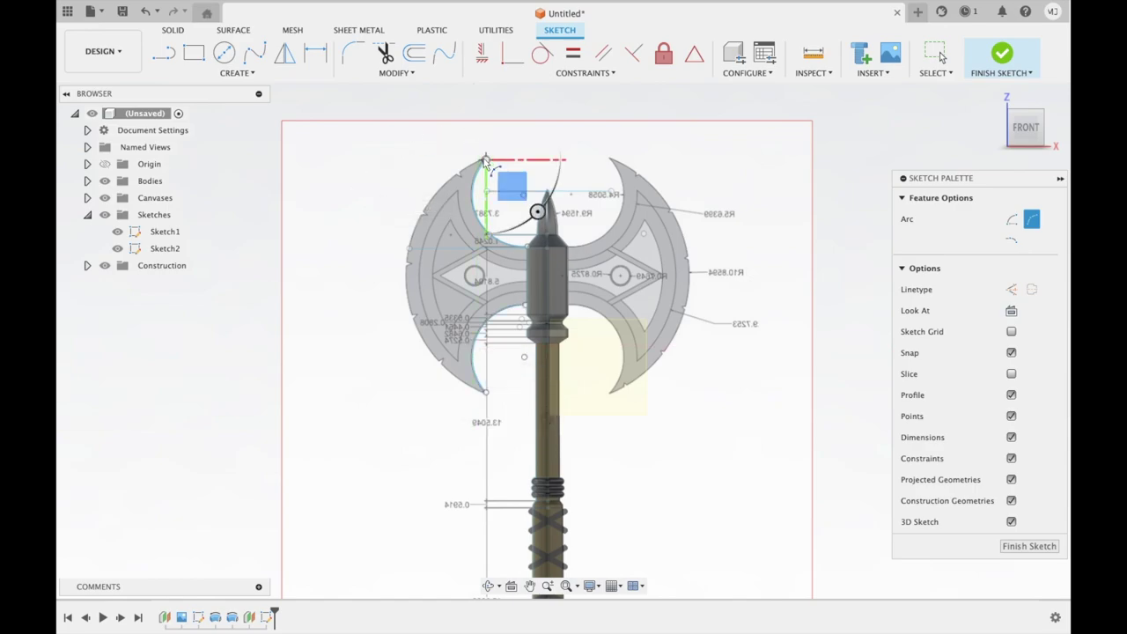
left_click(486, 393)
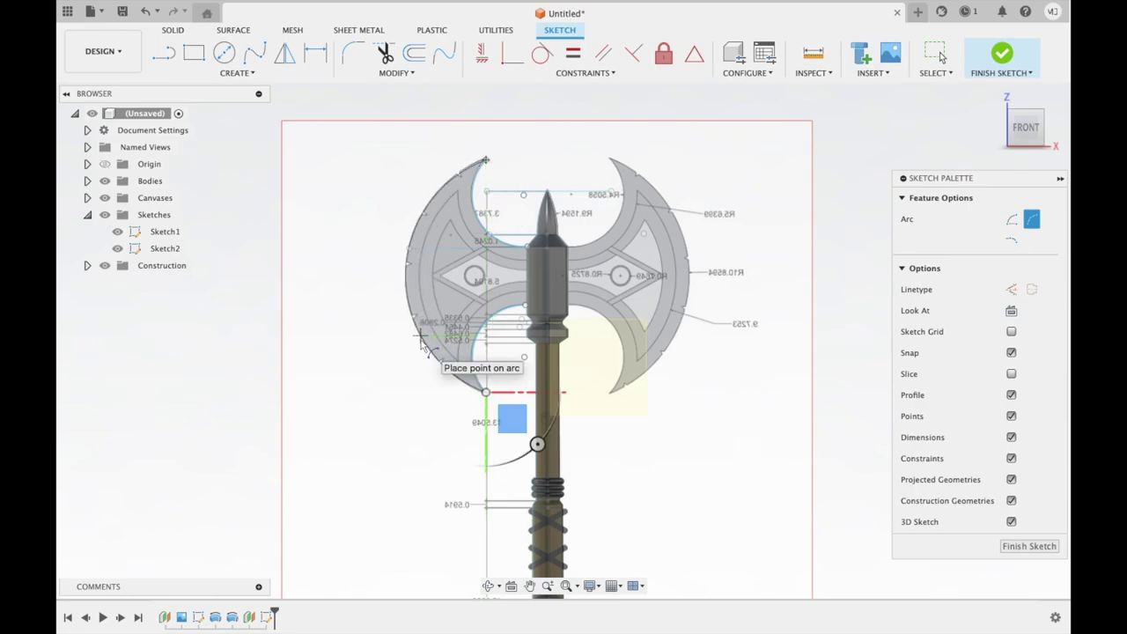
left_click(423, 343)
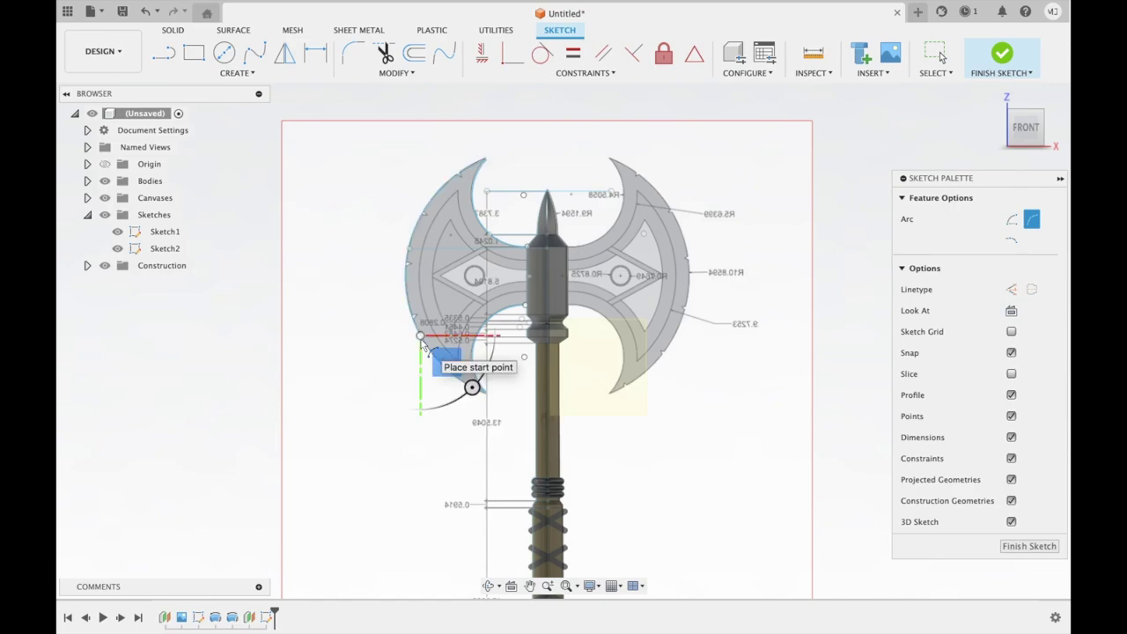
scroll(525, 172, "up", 3)
key("Escape")
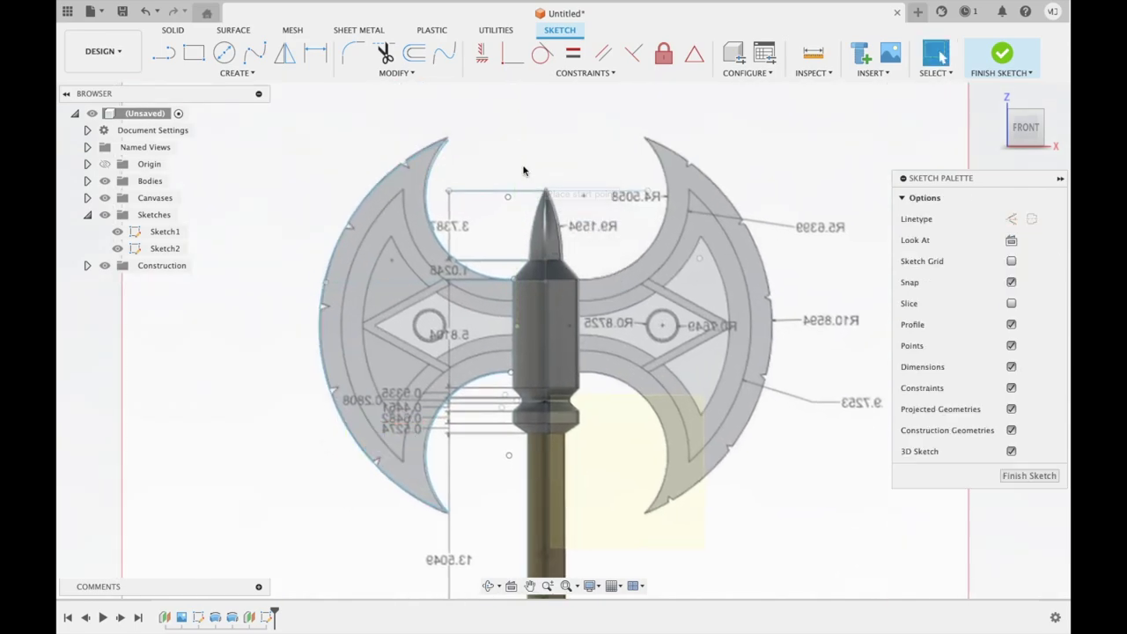
left_click(436, 146)
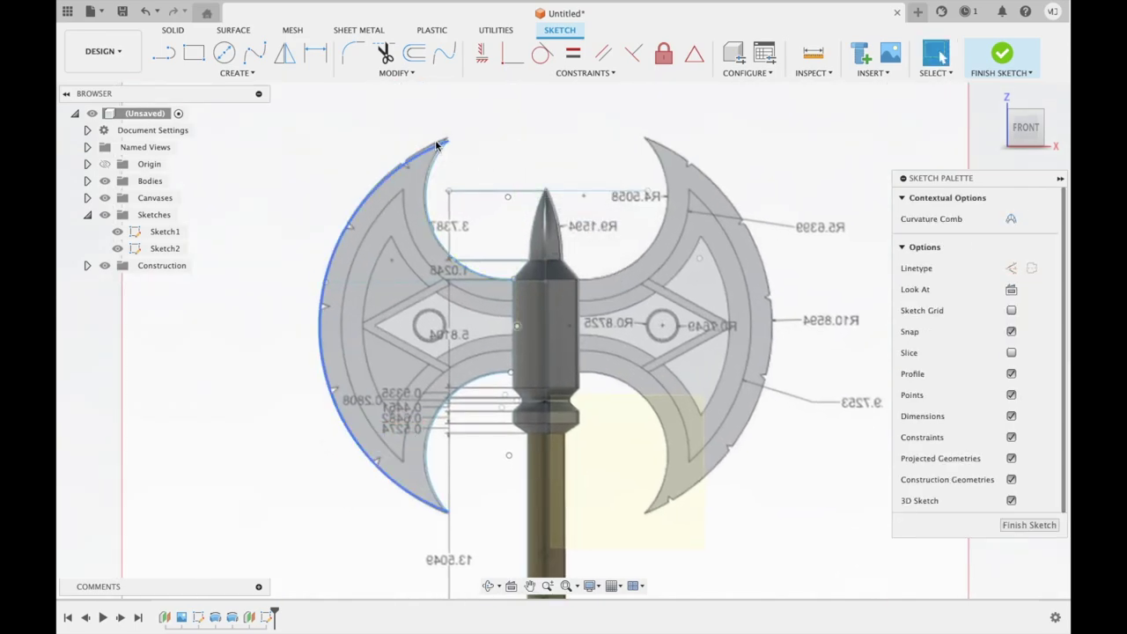
- Move the outer arc's top endpoint onto the blade's upper tip and check the lower endpoint
left_click_drag(436, 144, 440, 145)
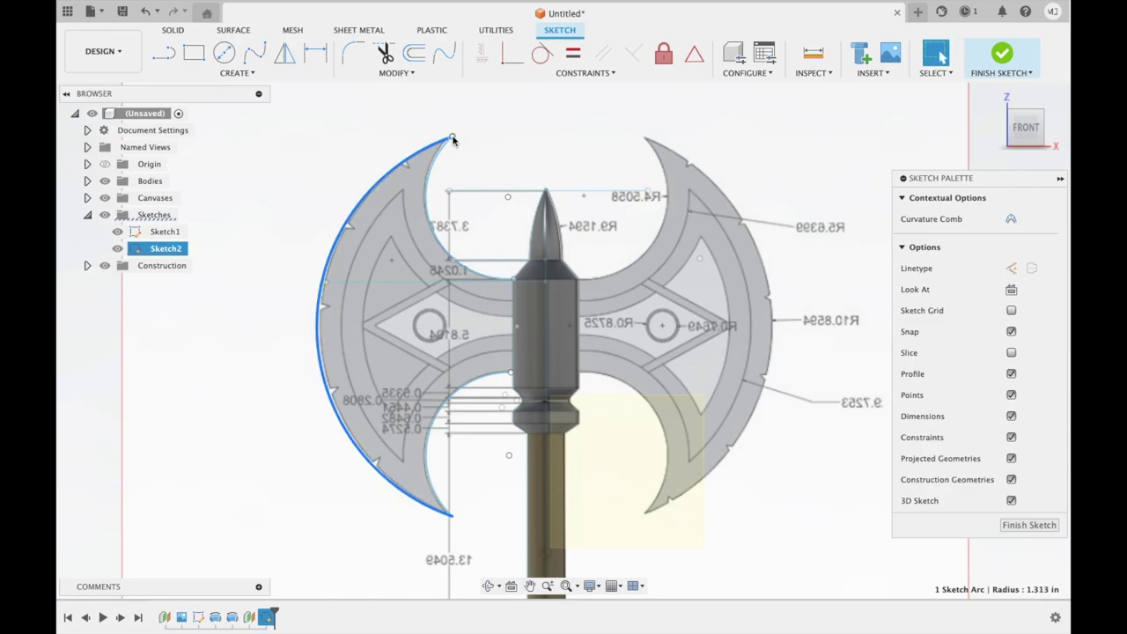
left_click(452, 138)
left_click_drag(452, 138, 448, 139)
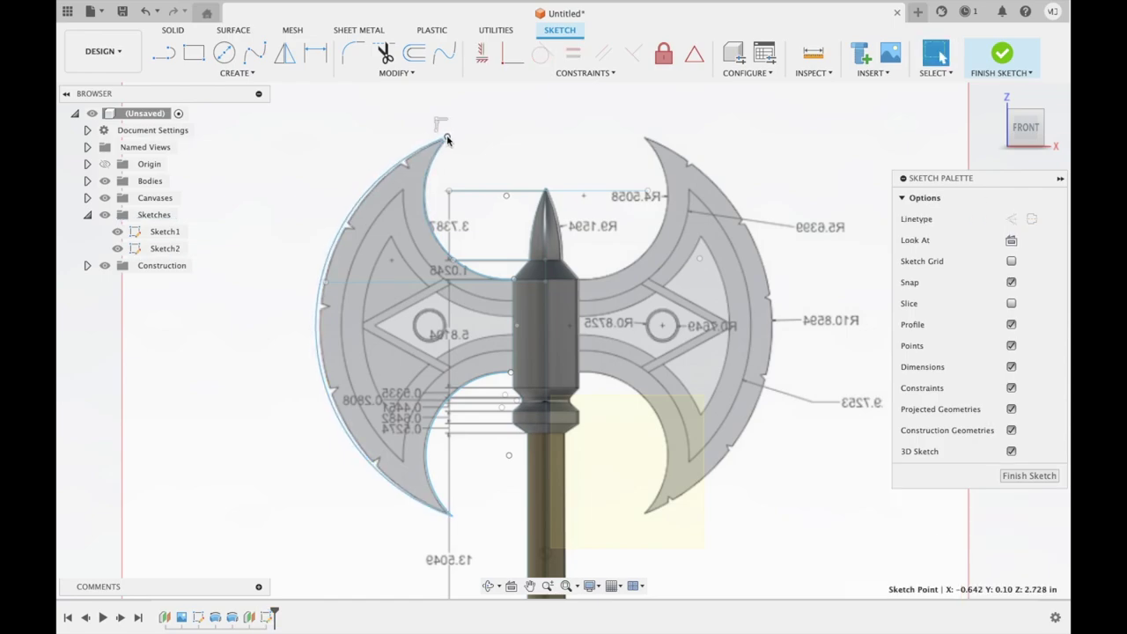
left_click(453, 521)
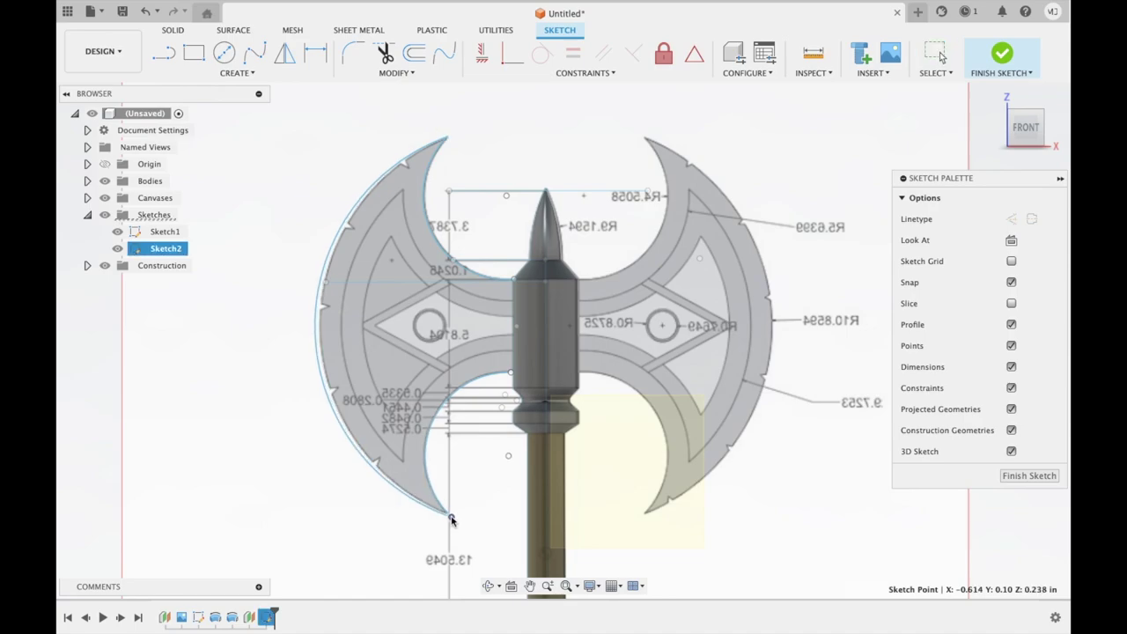
key("Escape")
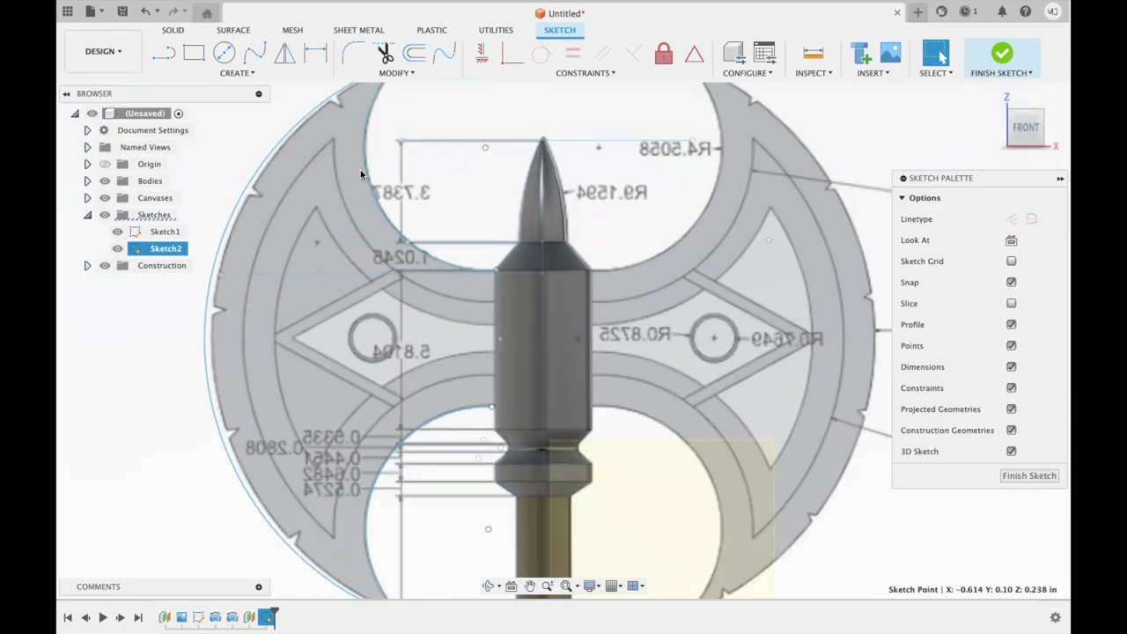
scroll(360, 174, "up", 3)
- Trace the first notch near the top of the left blade edge with a two-segment line
left_click(164, 53)
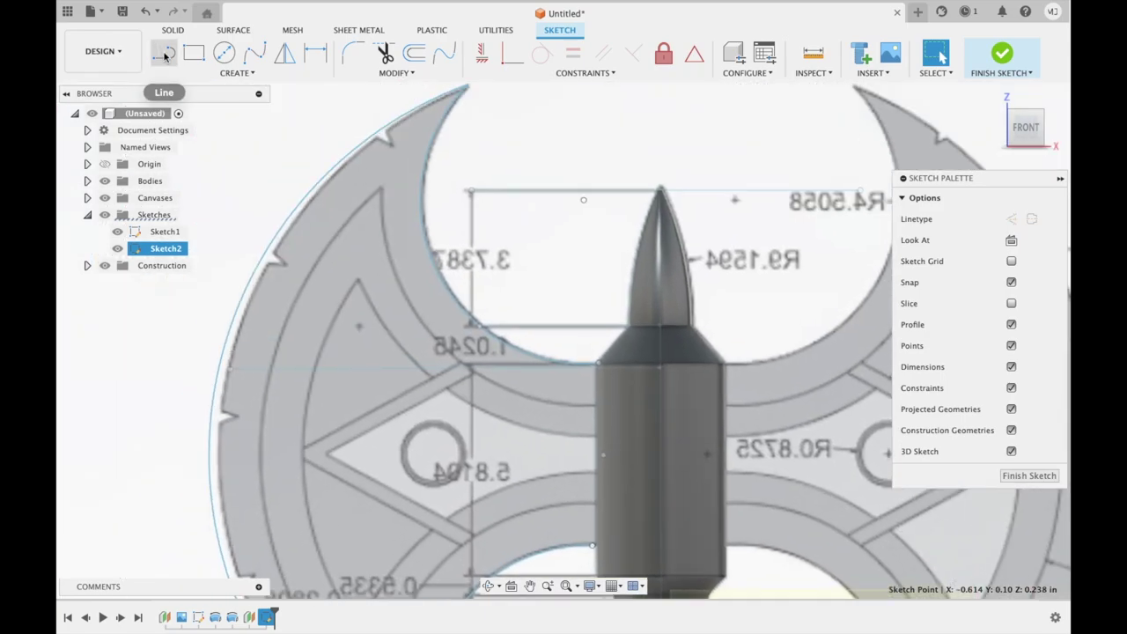
scroll(352, 120, "up", 3)
scroll(352, 121, "up", 2)
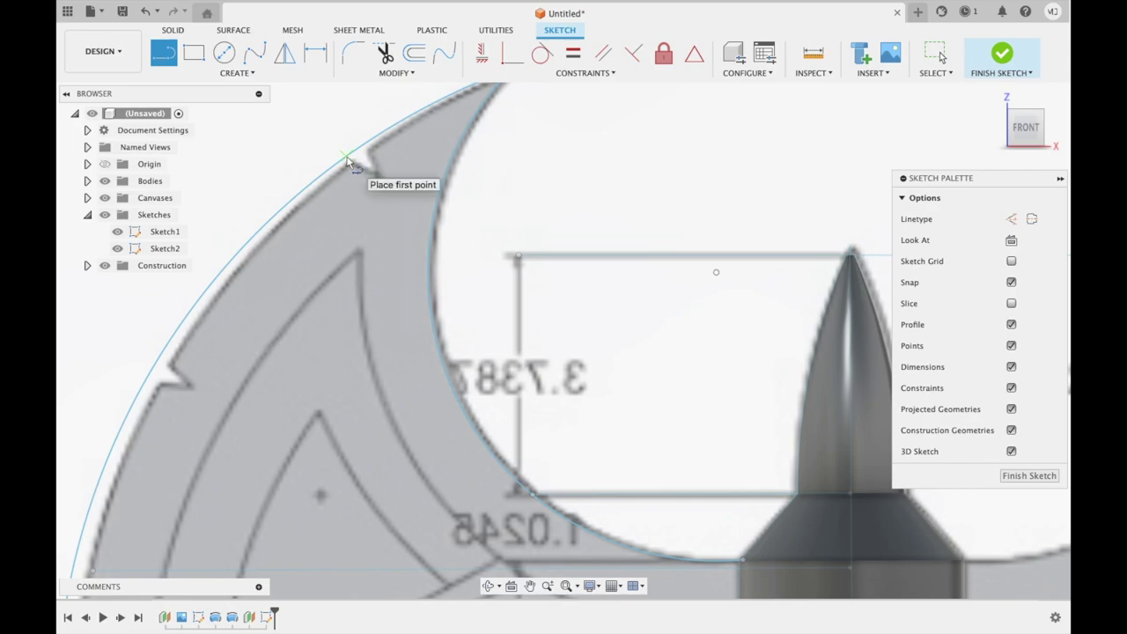
left_click(346, 156)
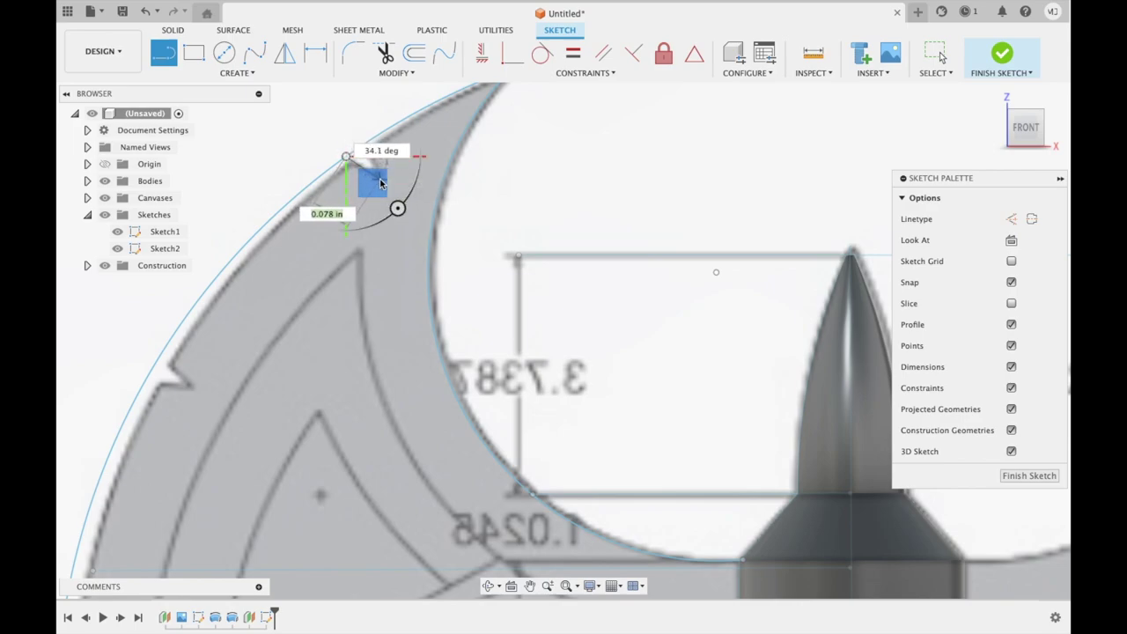
left_click(380, 181)
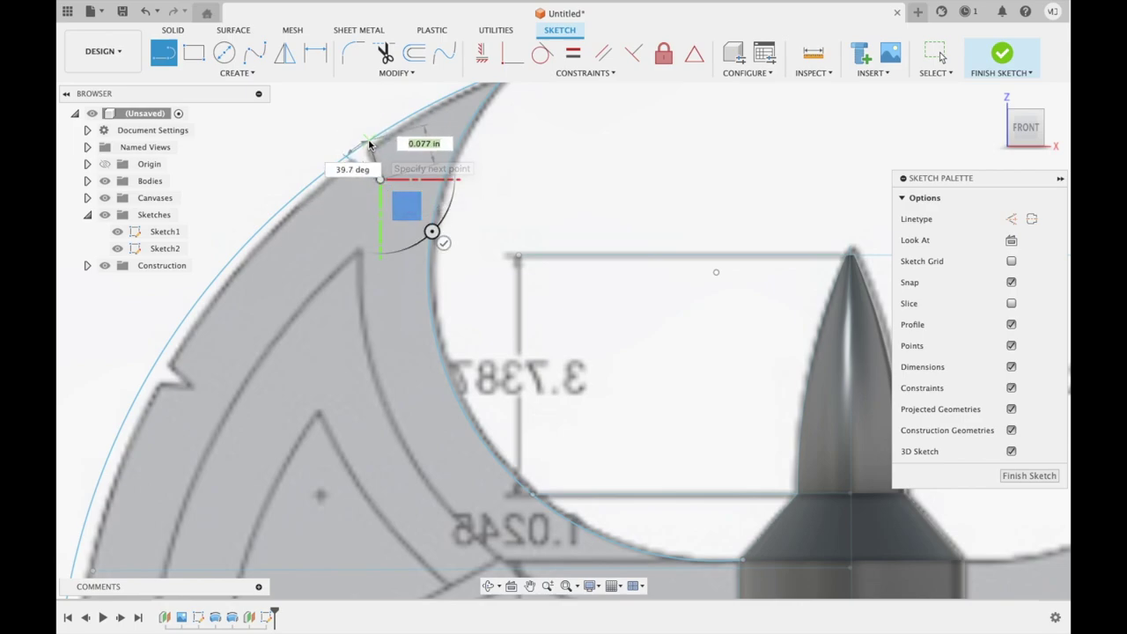
left_click(368, 143)
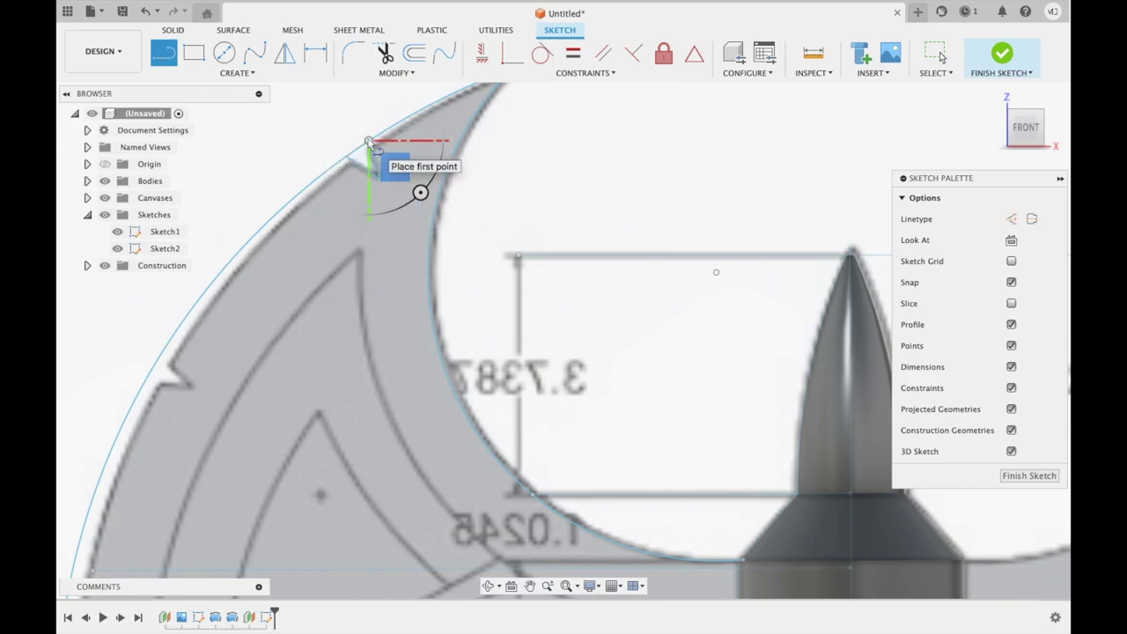
key("Escape")
scroll(340, 119, "up", 2)
scroll(340, 119, "up", 2)
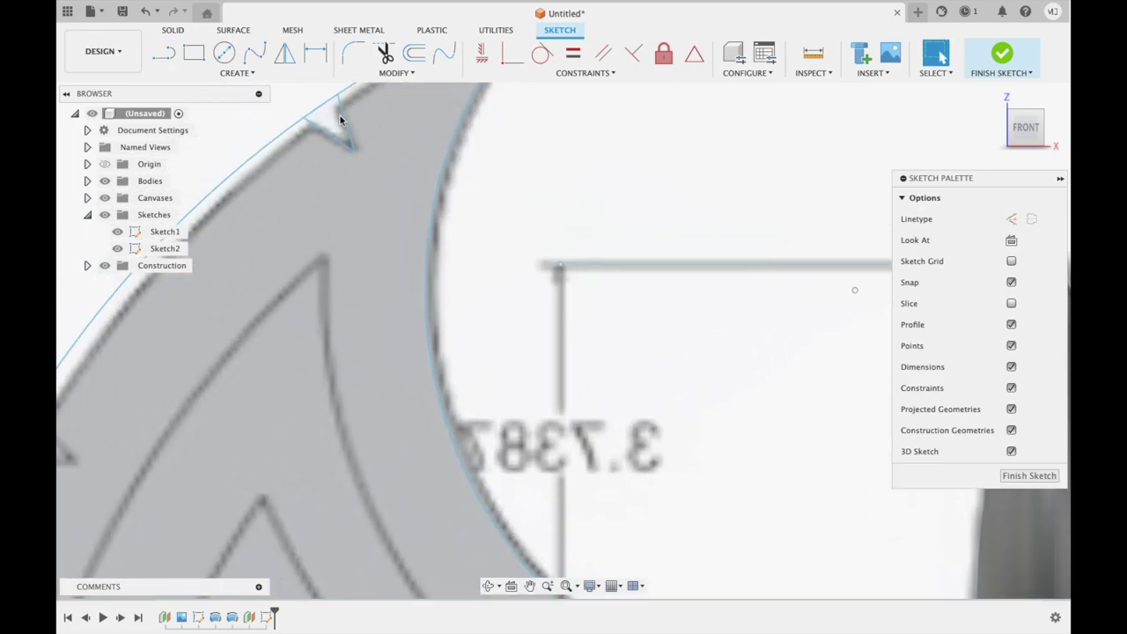
scroll(340, 119, "up", 1)
scroll(340, 120, "down", 2)
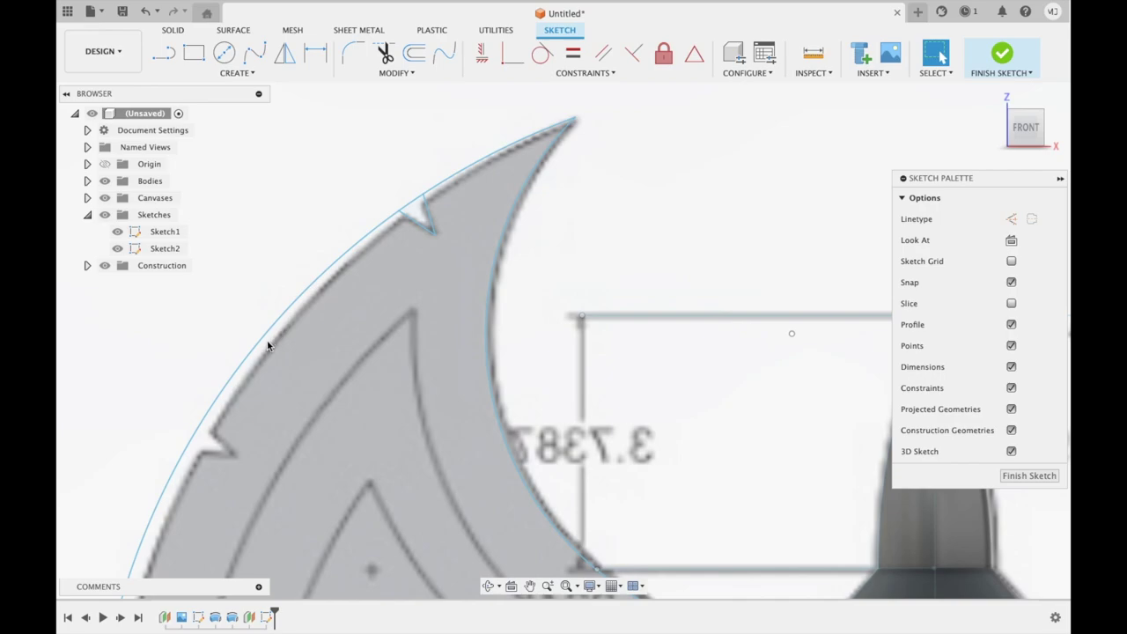
scroll(268, 345, "down", 2)
- Add short angled lines tracing the next notch lower on the blade edge
left_click(163, 54)
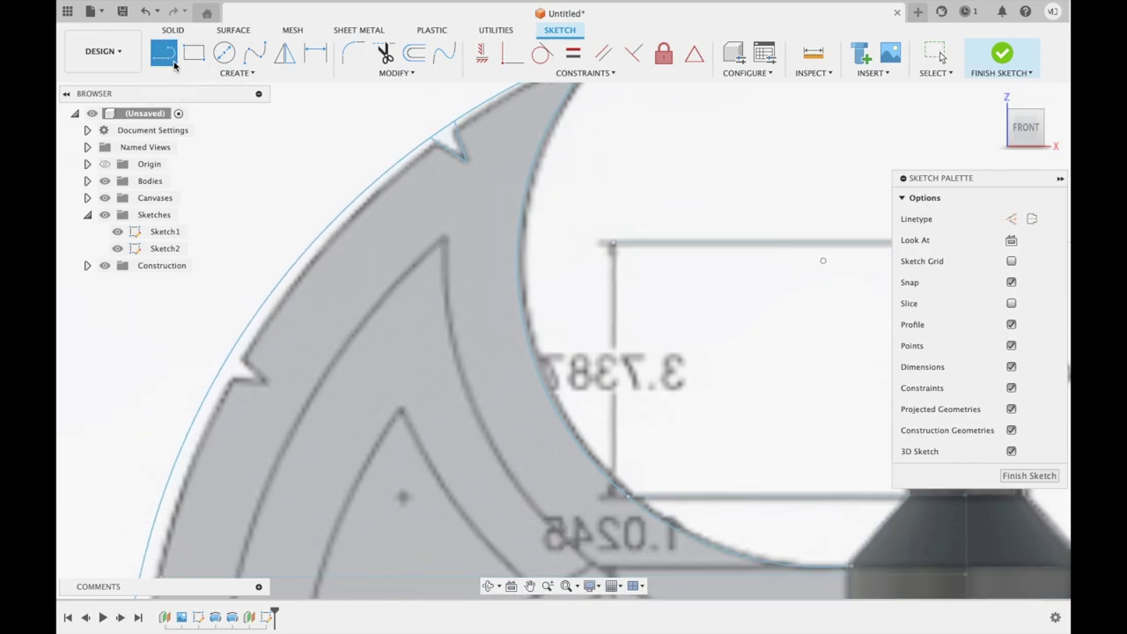
left_click(233, 348)
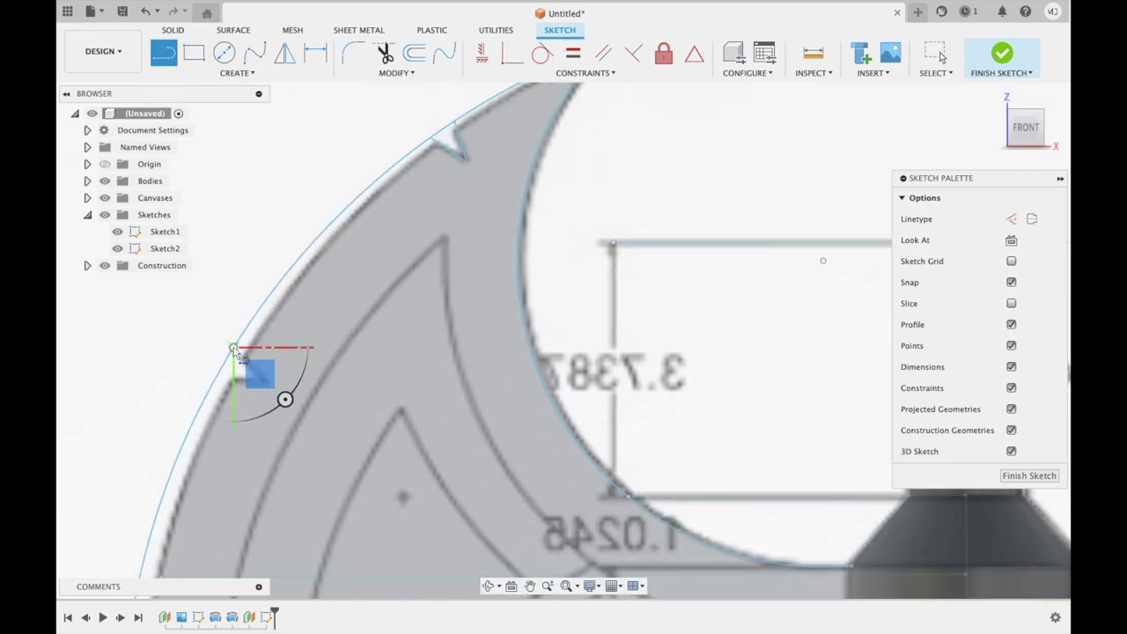
left_click(267, 380)
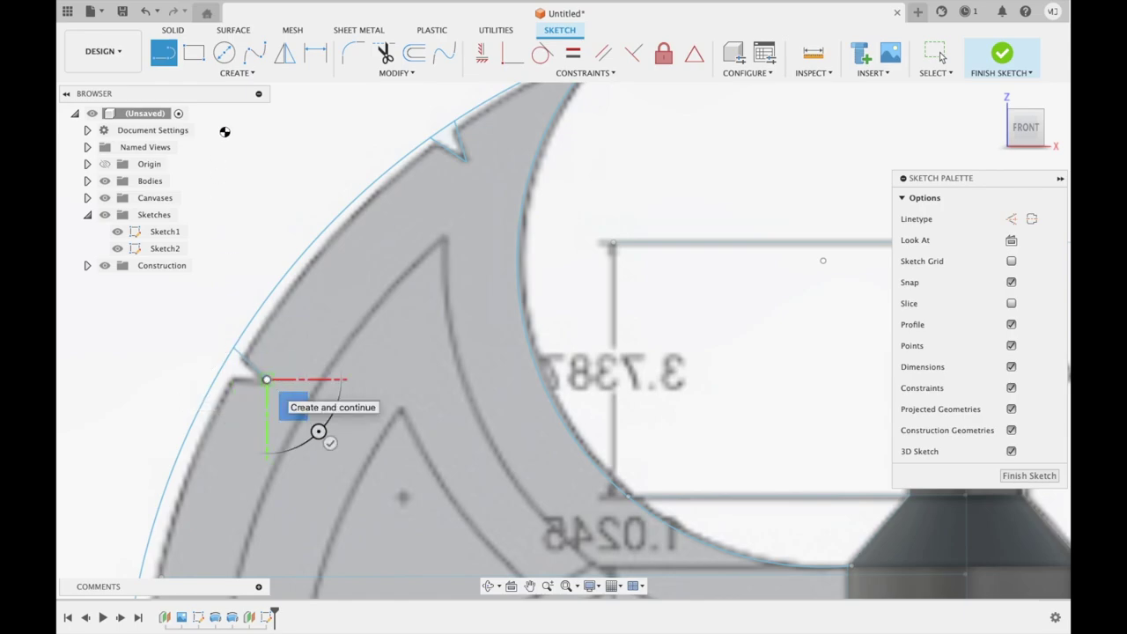
key("Escape")
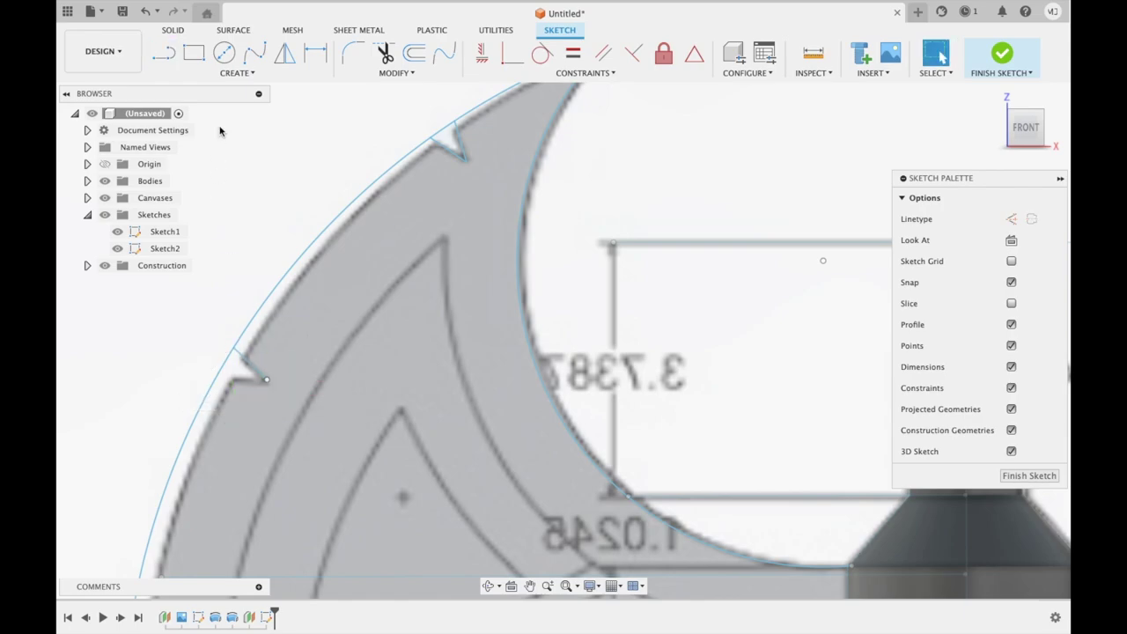
left_click(164, 53)
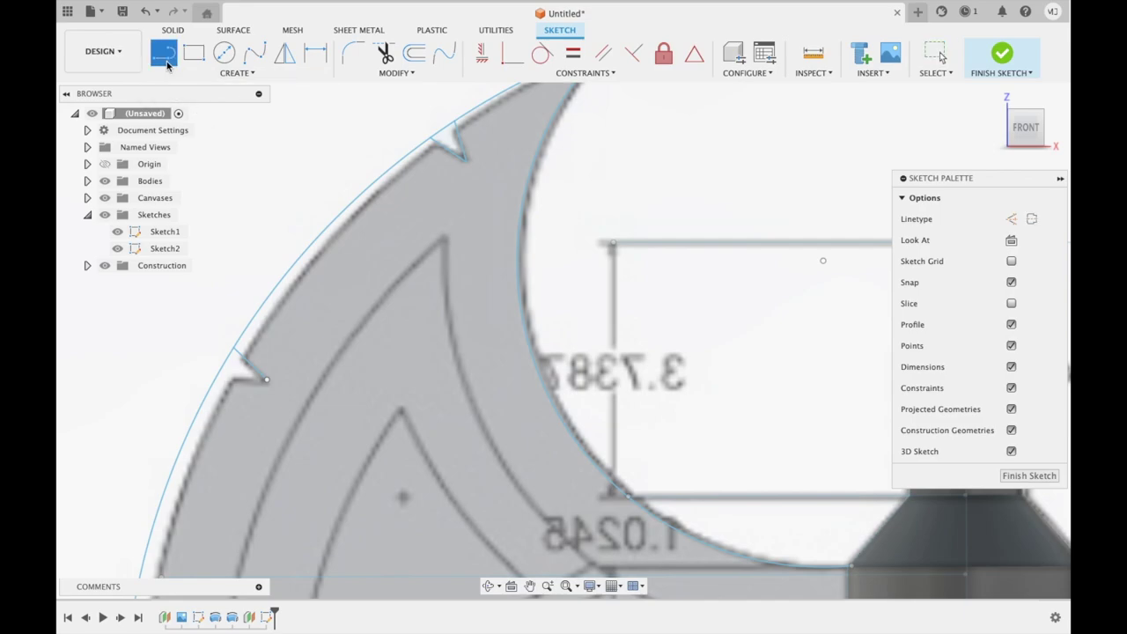
left_click(267, 380)
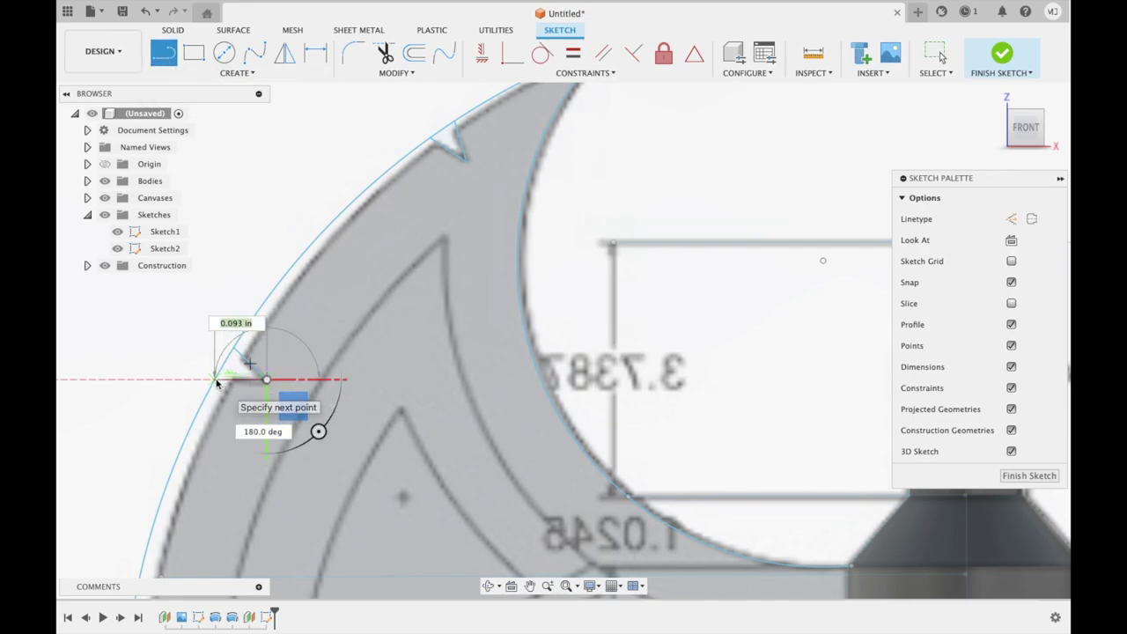
left_click(217, 380)
key("Escape")
- Draw the slanted edge of the following notch after discarding a false start
scroll(218, 308, "down", 2)
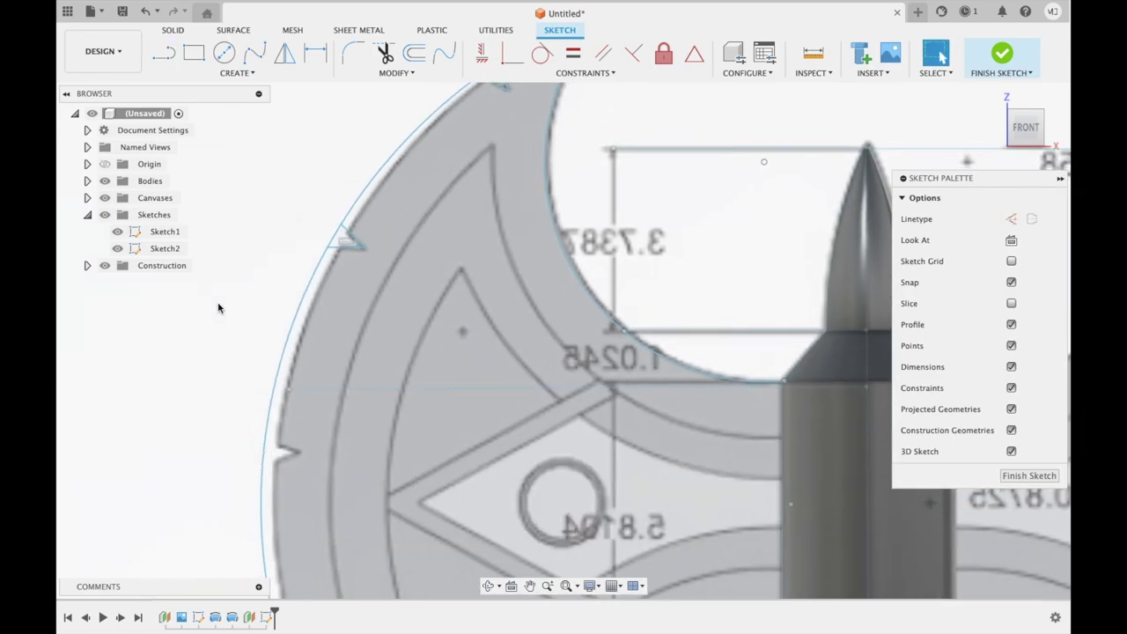
left_click(164, 53)
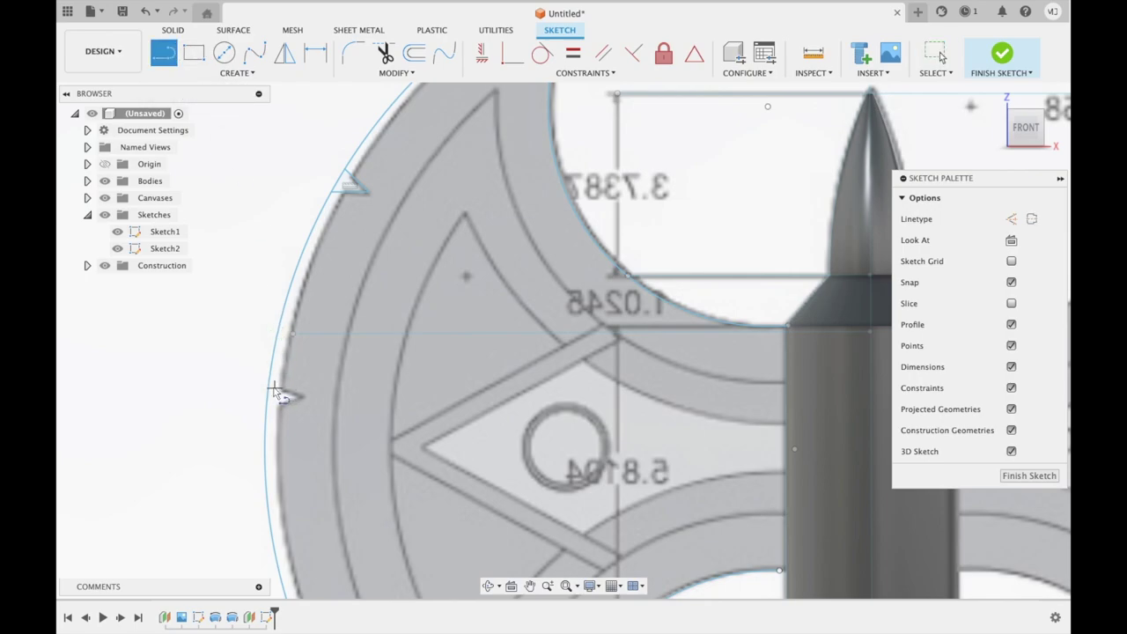
left_click(268, 383)
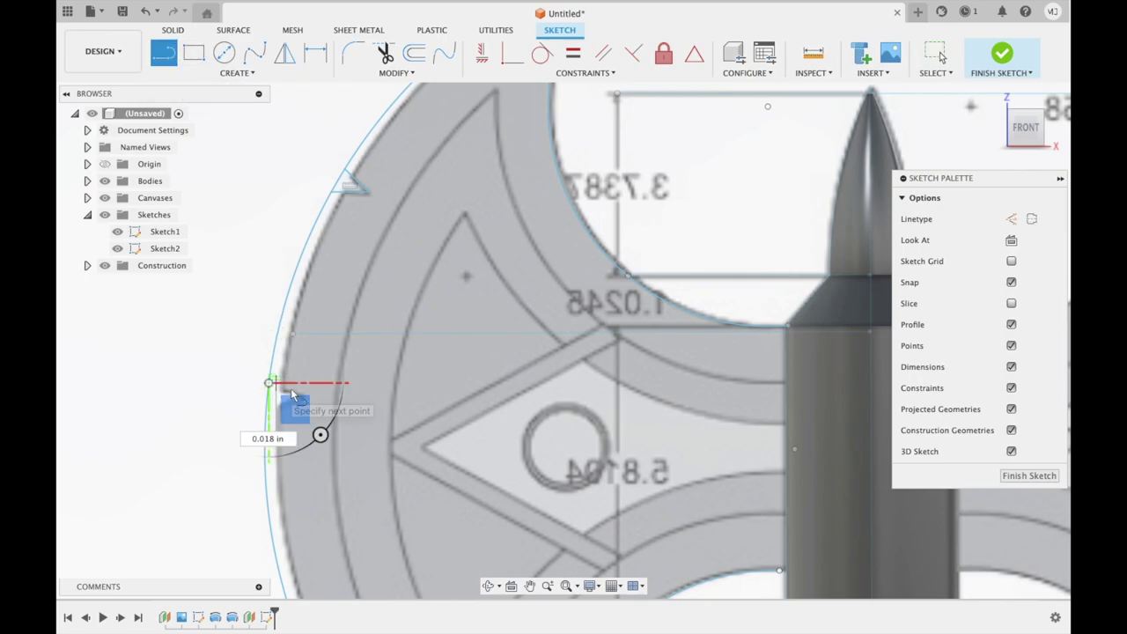
left_click(302, 396)
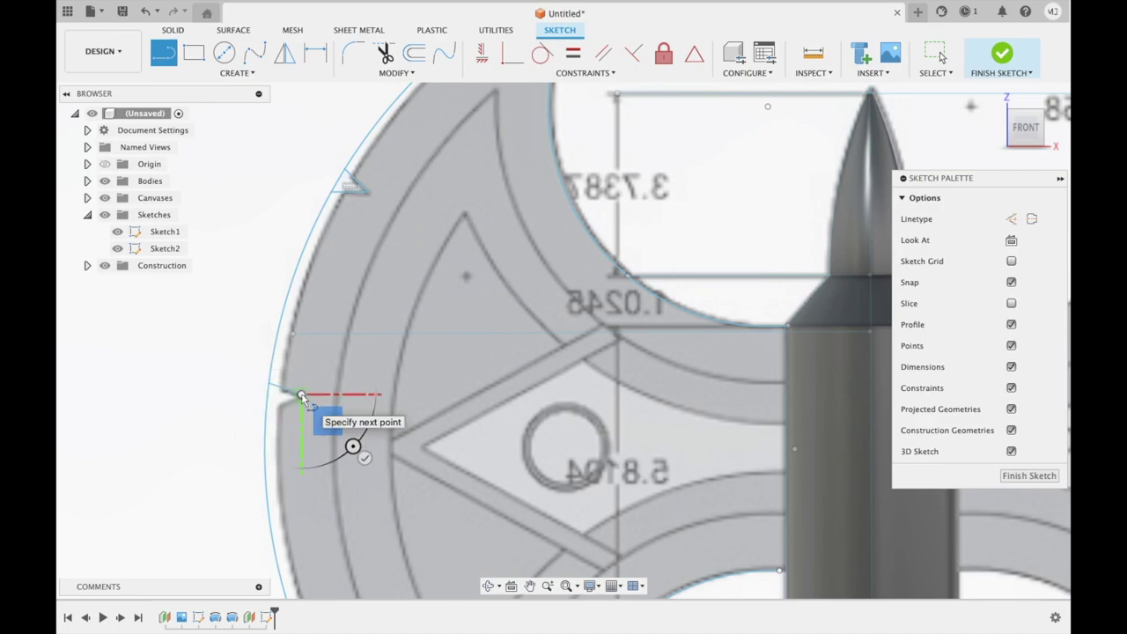
key("Escape")
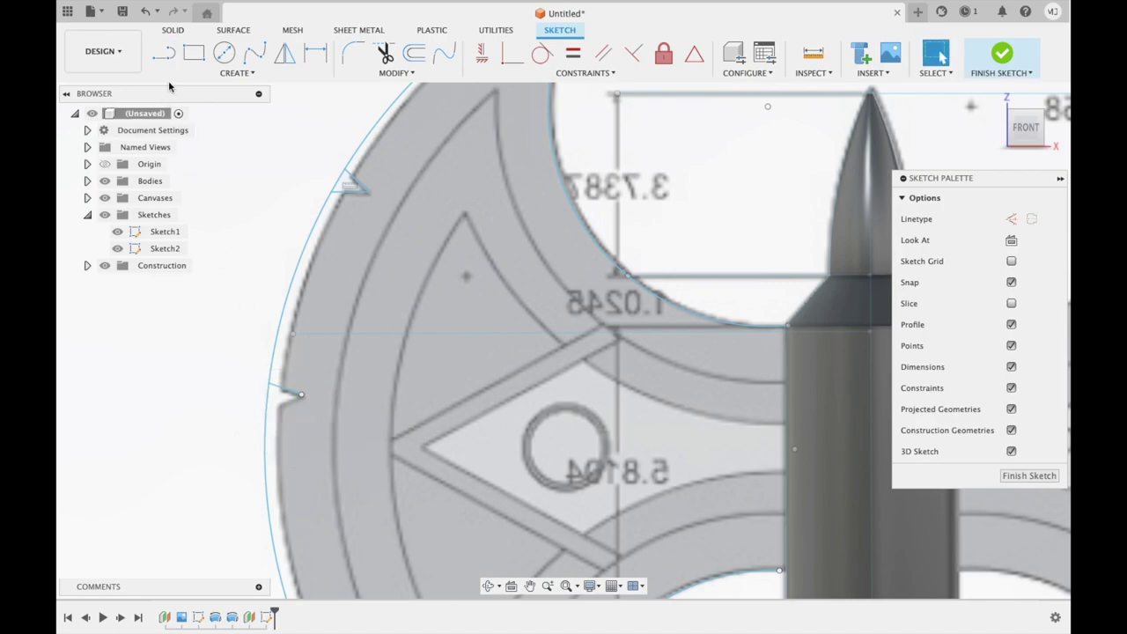
left_click(165, 62)
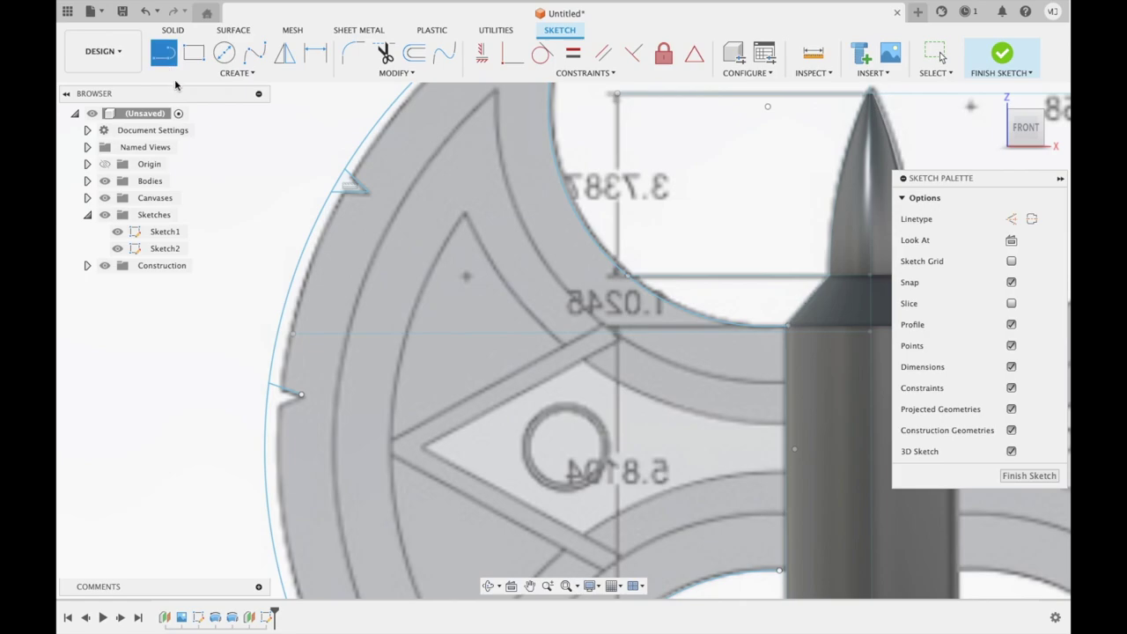
left_click(301, 395)
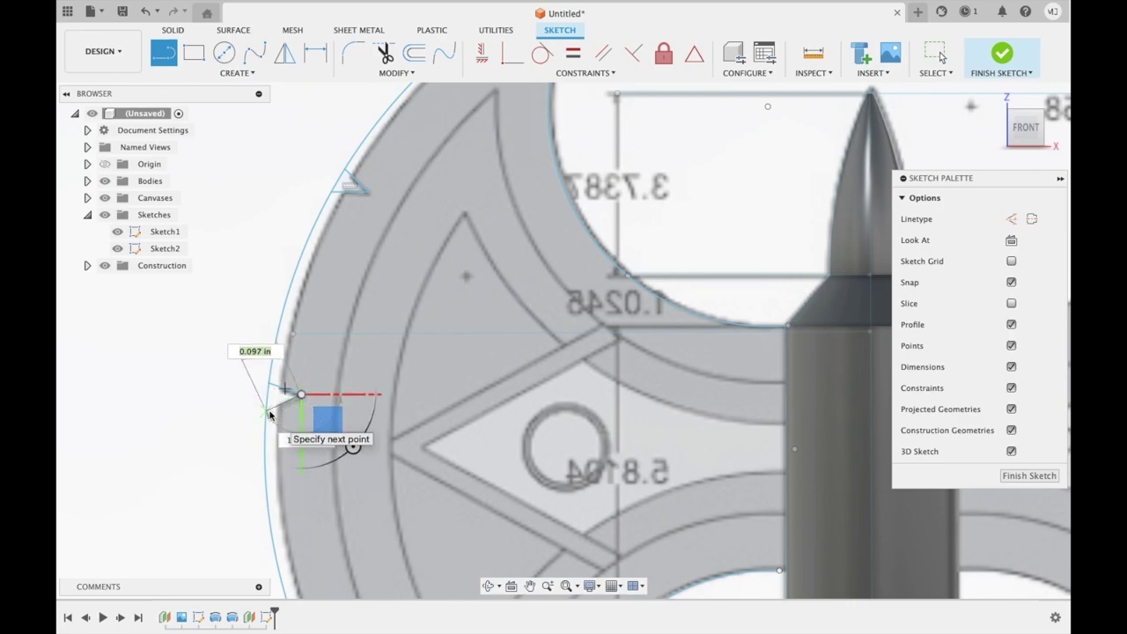
left_click(268, 413)
key("Escape")
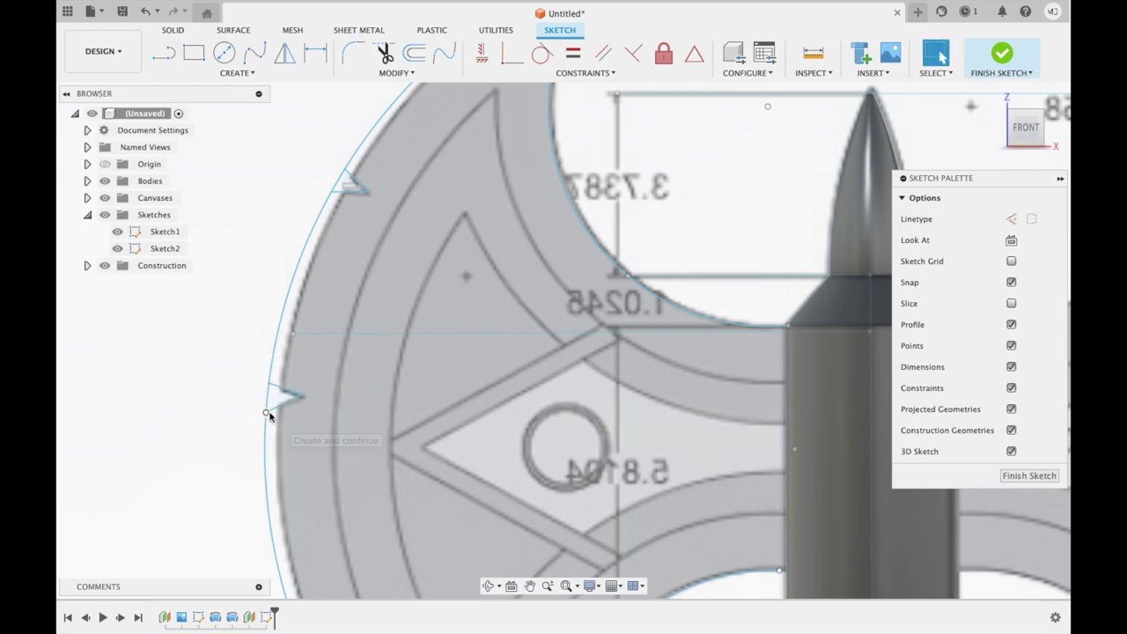
- Trace the short horizontal notch line near the bottom of the blade edge
scroll(212, 262, "down", 3)
key("l")
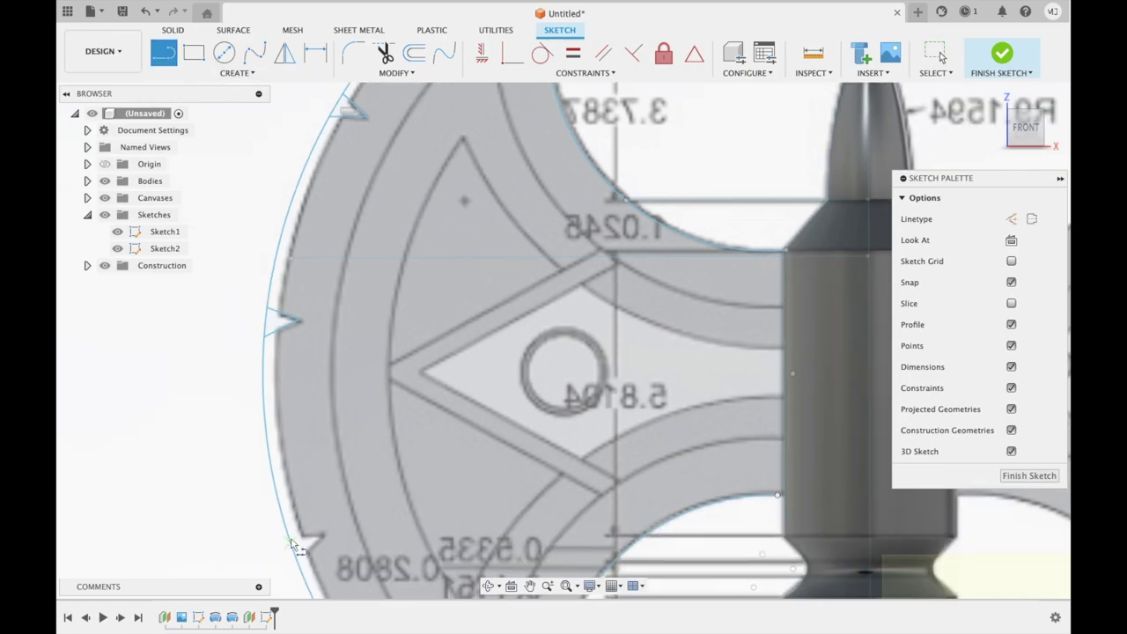
left_click(289, 538)
left_click(325, 538)
key("Escape")
scroll(336, 463, "down", 3)
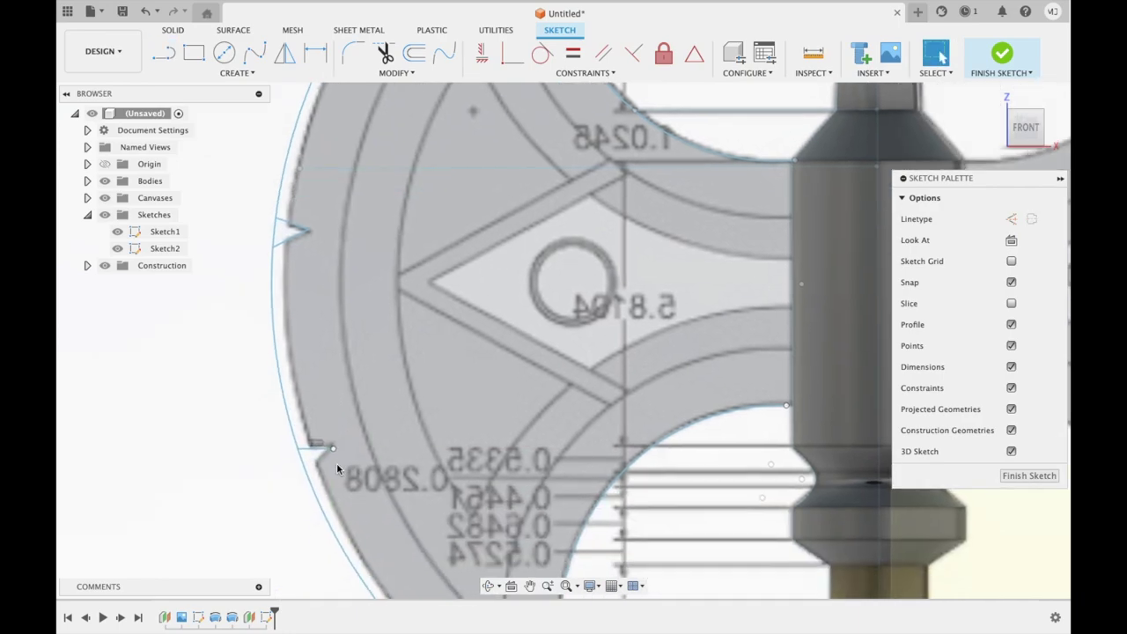
left_click(163, 53)
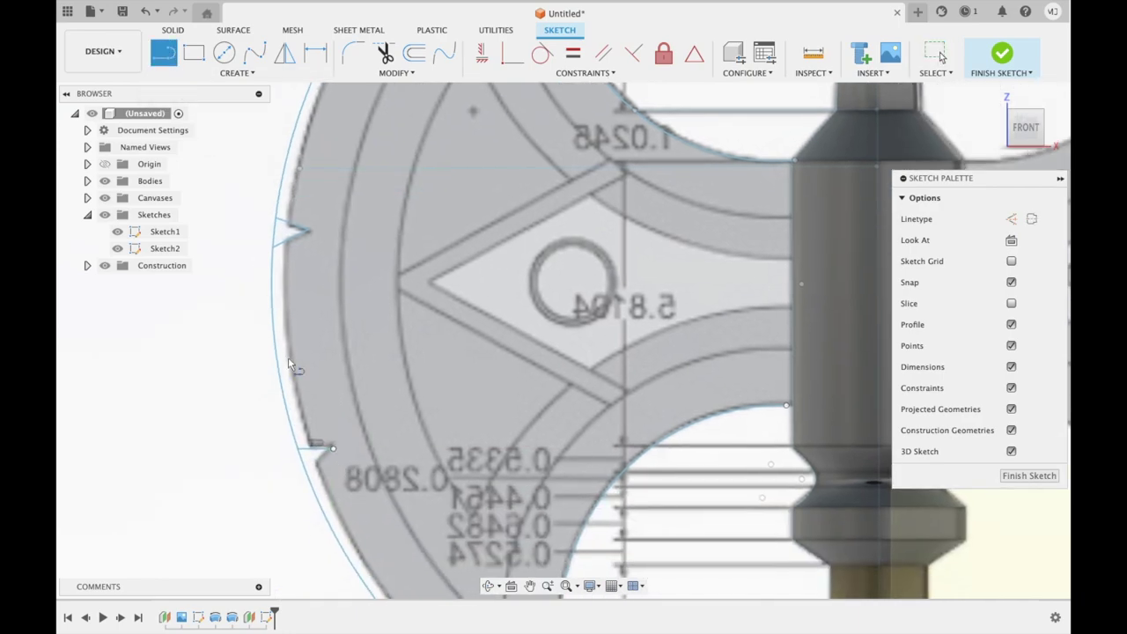
left_click(332, 450)
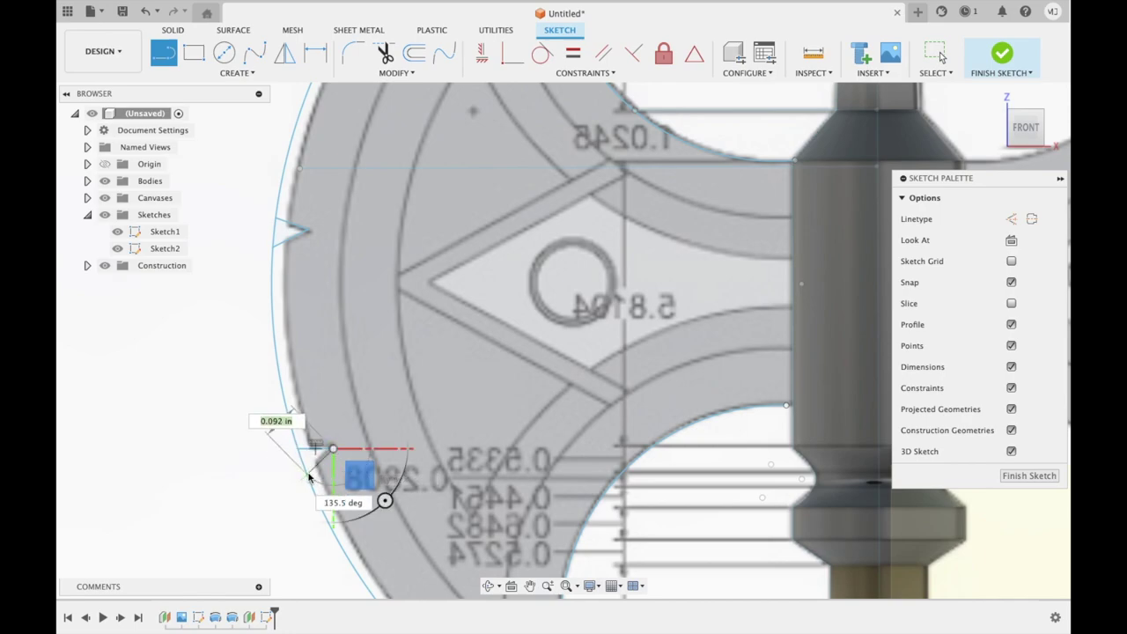
key("Escape")
key("Escape")
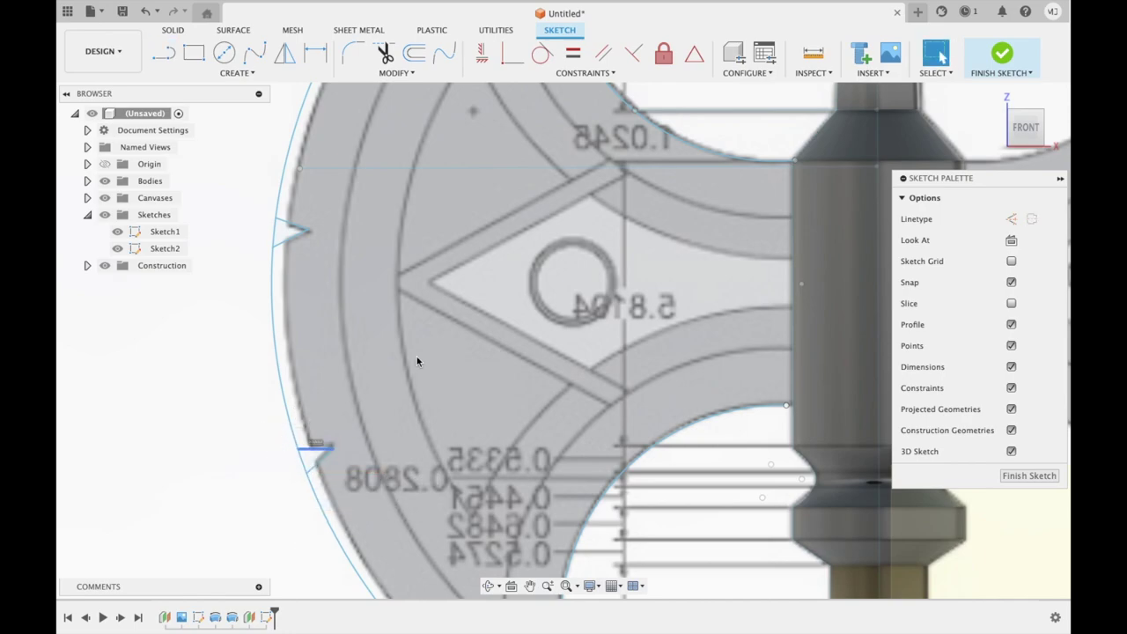
scroll(414, 361, "down", 3)
scroll(440, 335, "down", 2)
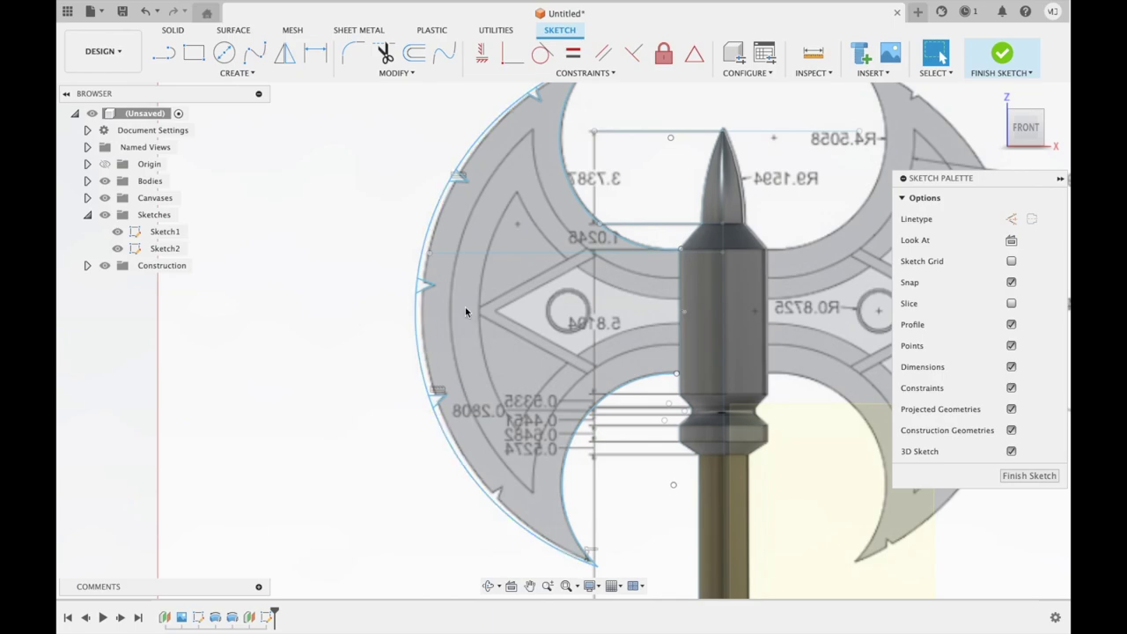
- Offset the left blade outline 0.034 in inward
left_click(416, 58)
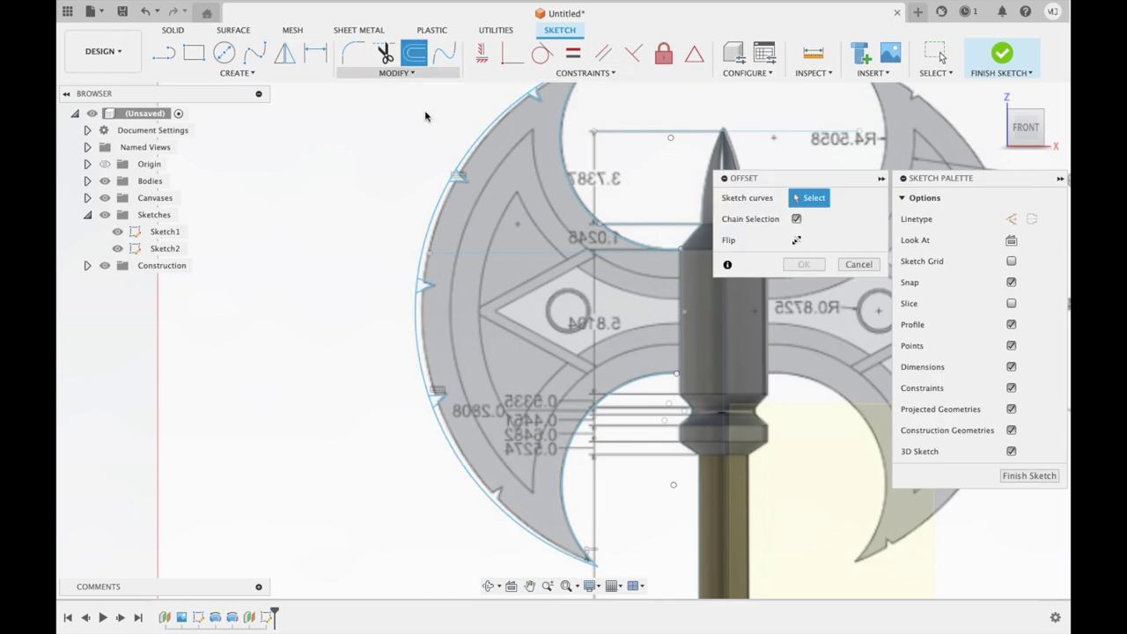
left_click(433, 212)
left_click_drag(434, 214, 442, 219)
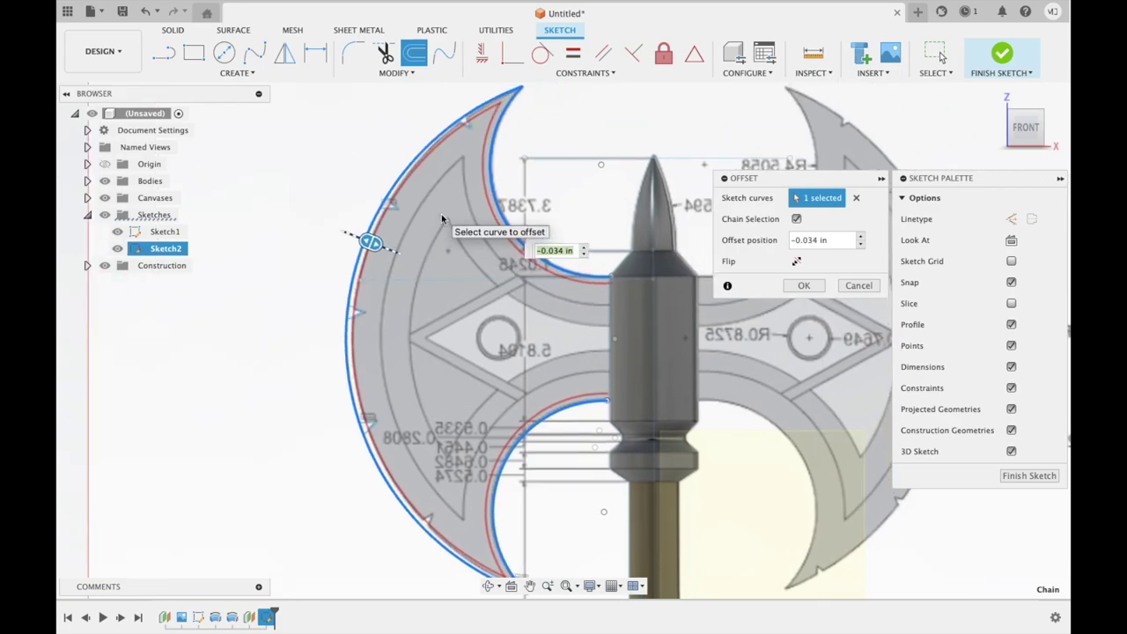
left_click(803, 287)
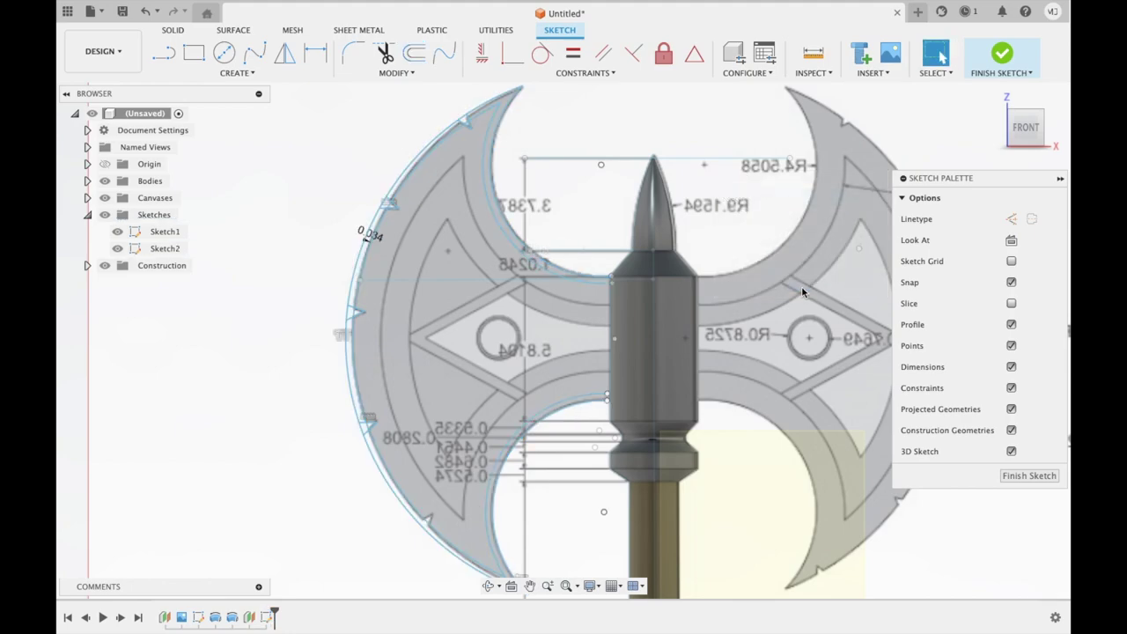
- Offset the blade outline again, this time 0.156 in inward
left_click(414, 53)
left_click(396, 188)
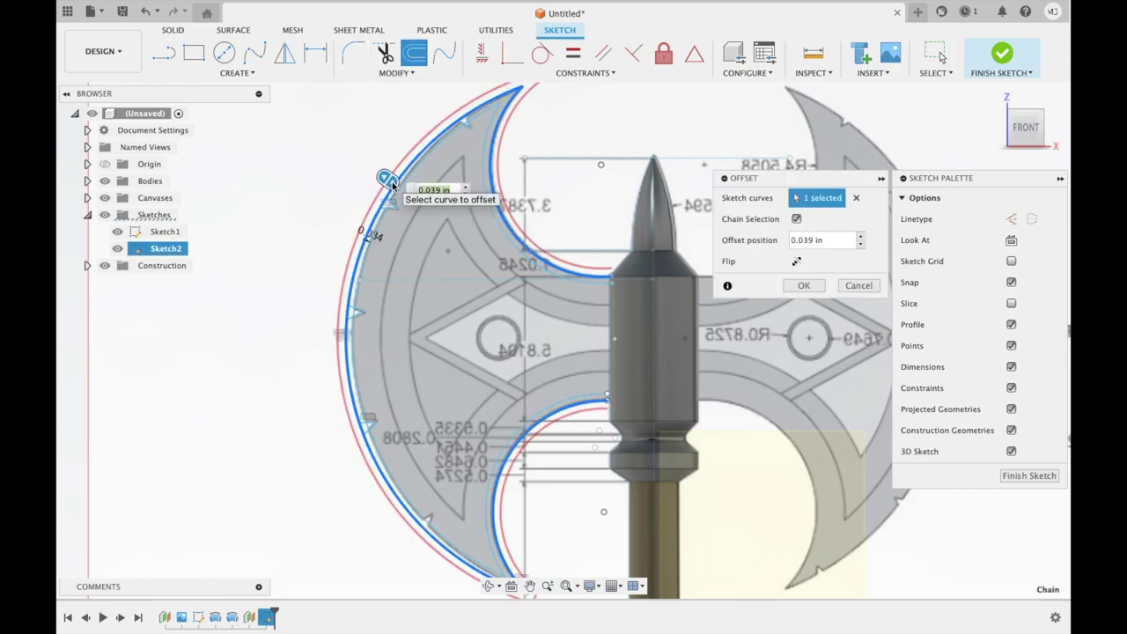
left_click_drag(401, 188, 421, 200)
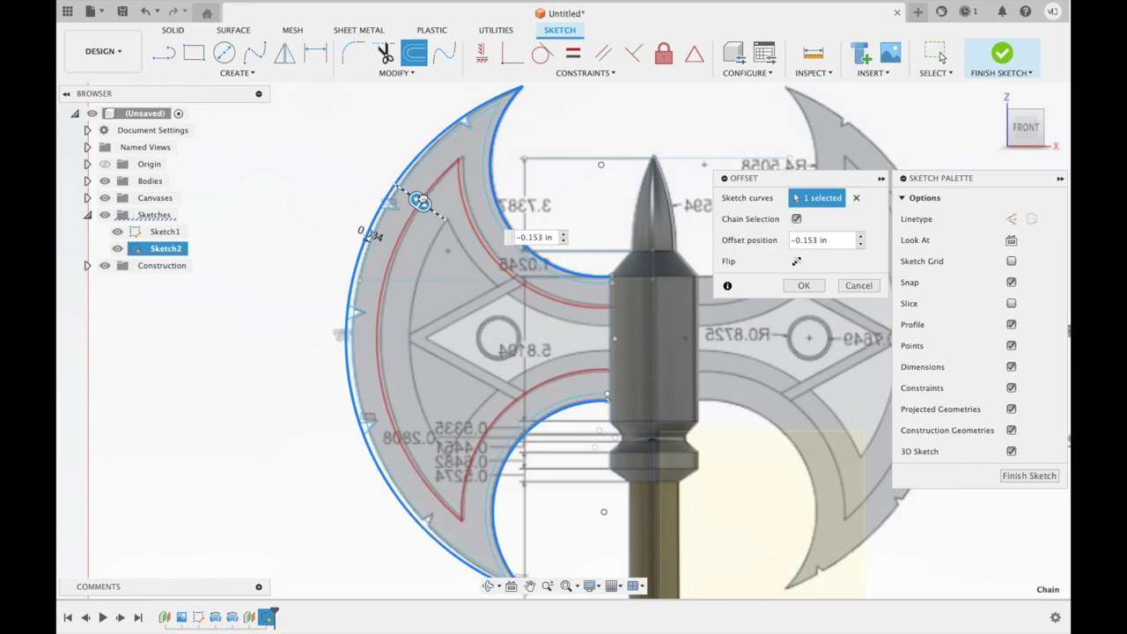
left_click_drag(421, 201, 421, 204)
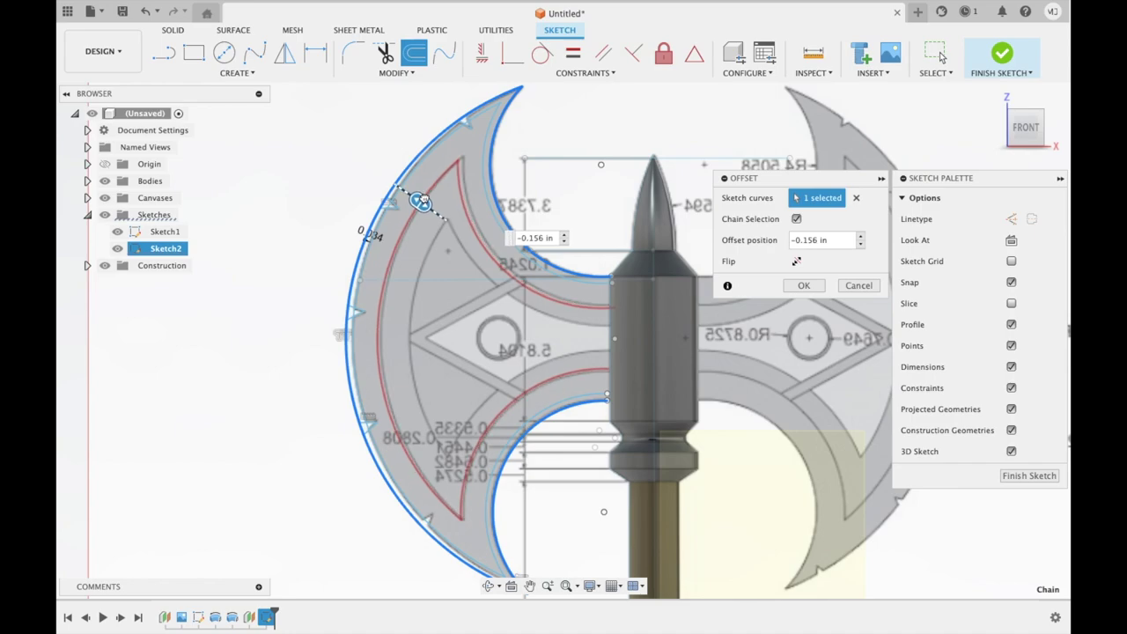
left_click(805, 286)
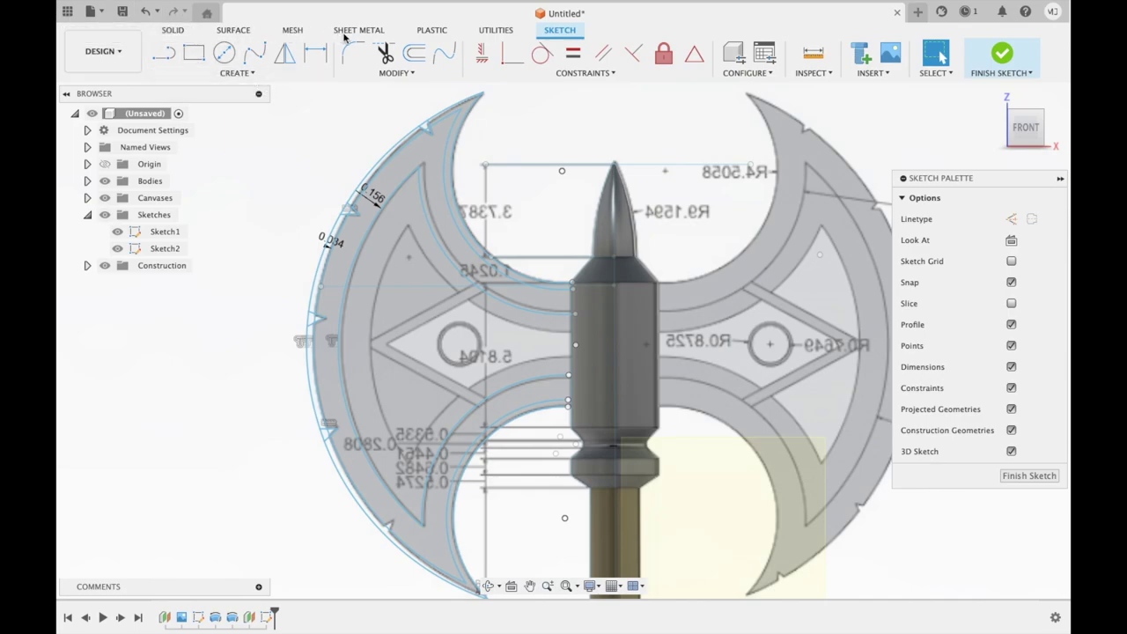
- Cancel the failed offset, then offset the original blade outline 0.301 in inward
left_click(414, 53)
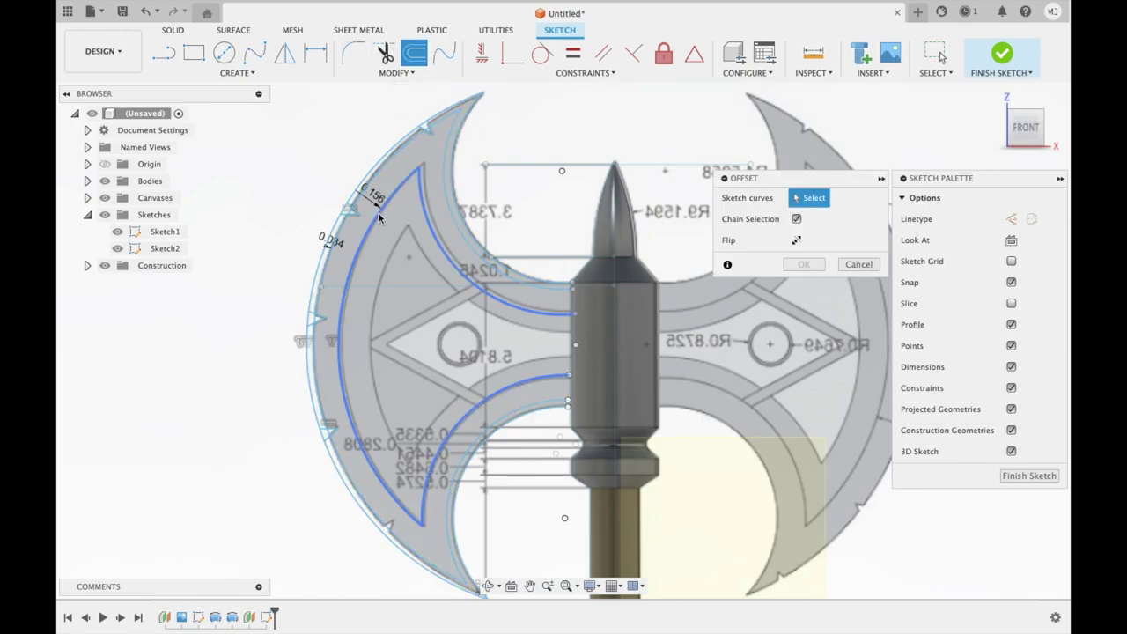
left_click(379, 218)
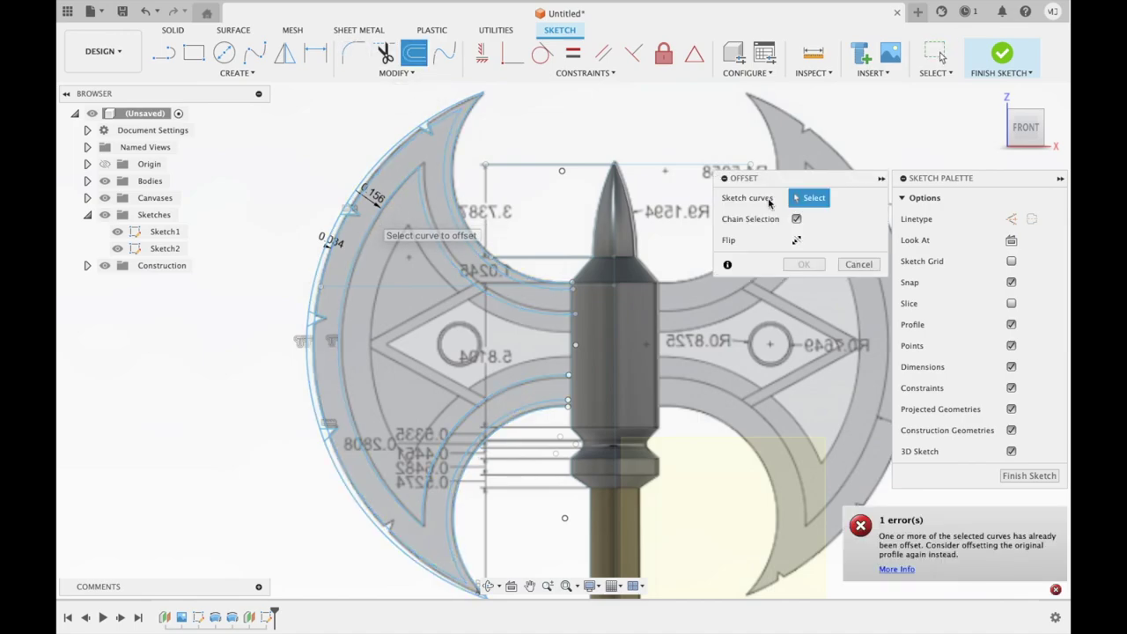
left_click(859, 264)
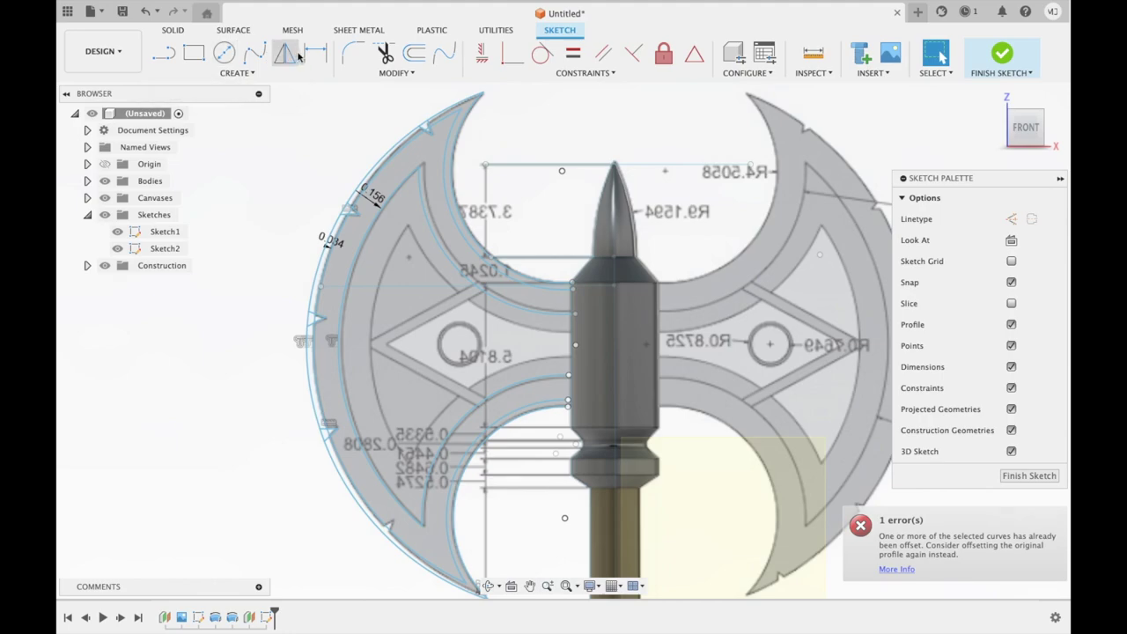
left_click(413, 55)
left_click(397, 145)
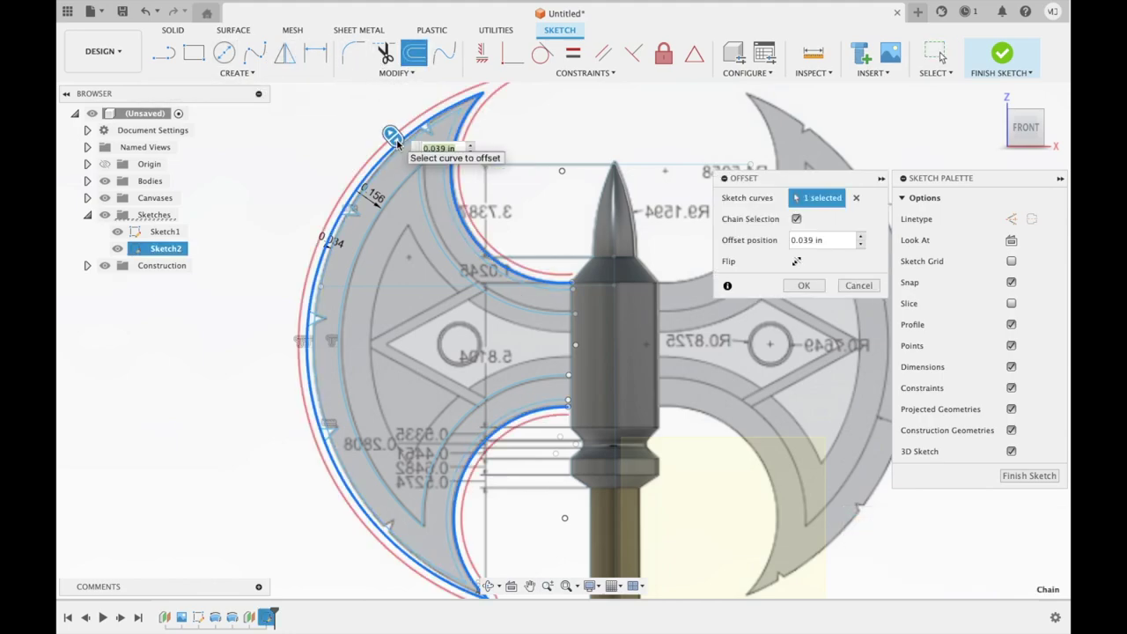
left_click_drag(400, 148, 436, 186)
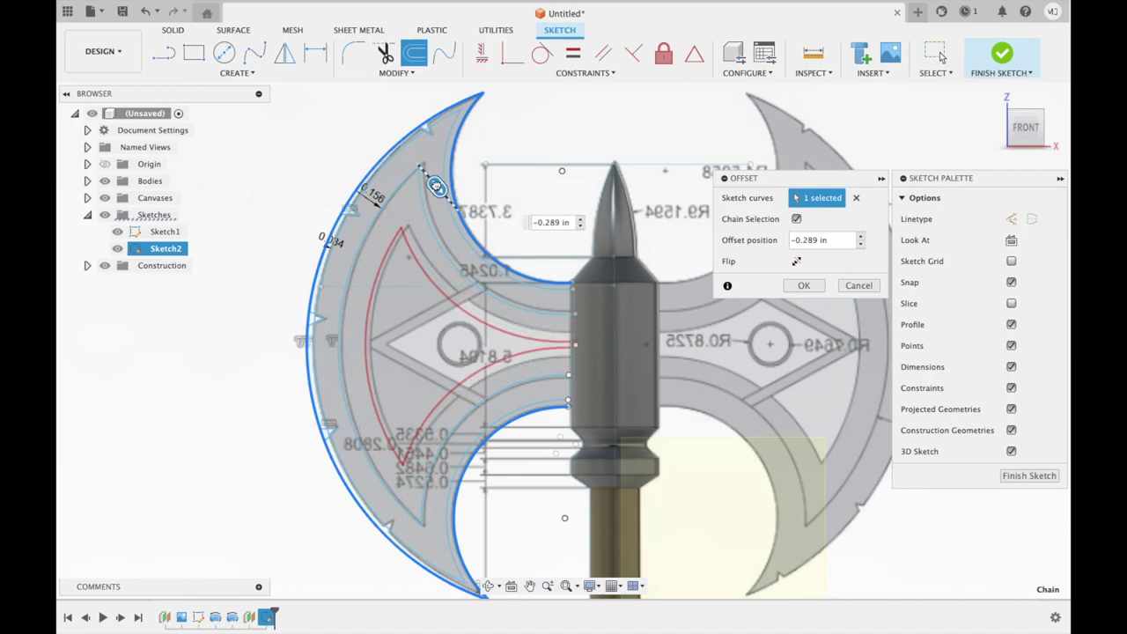
left_click_drag(435, 186, 439, 189)
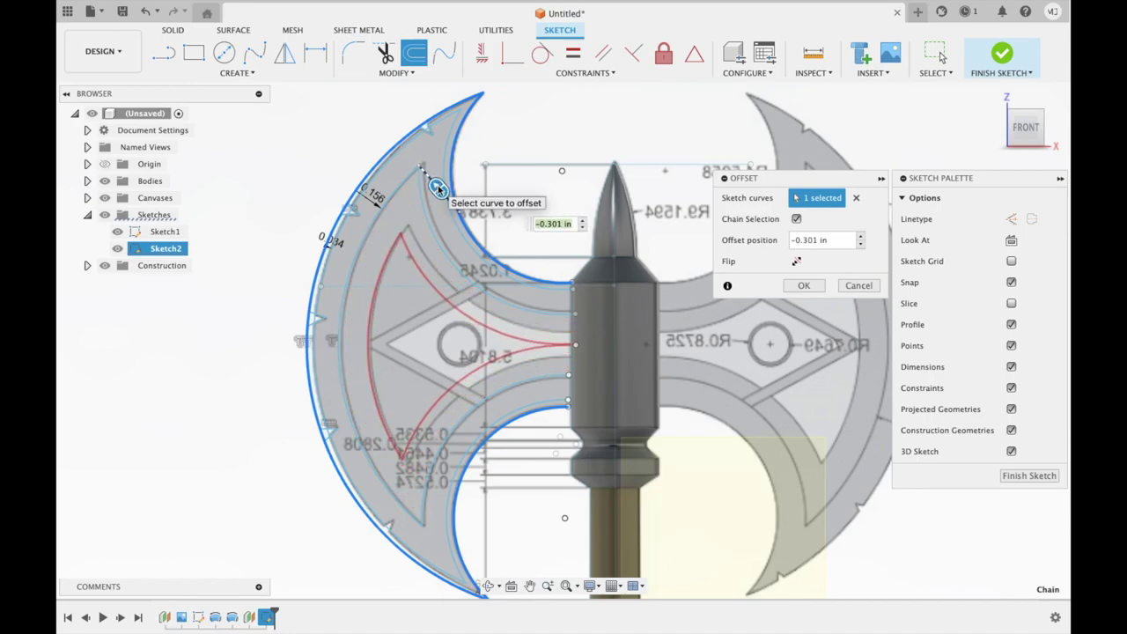
left_click(804, 286)
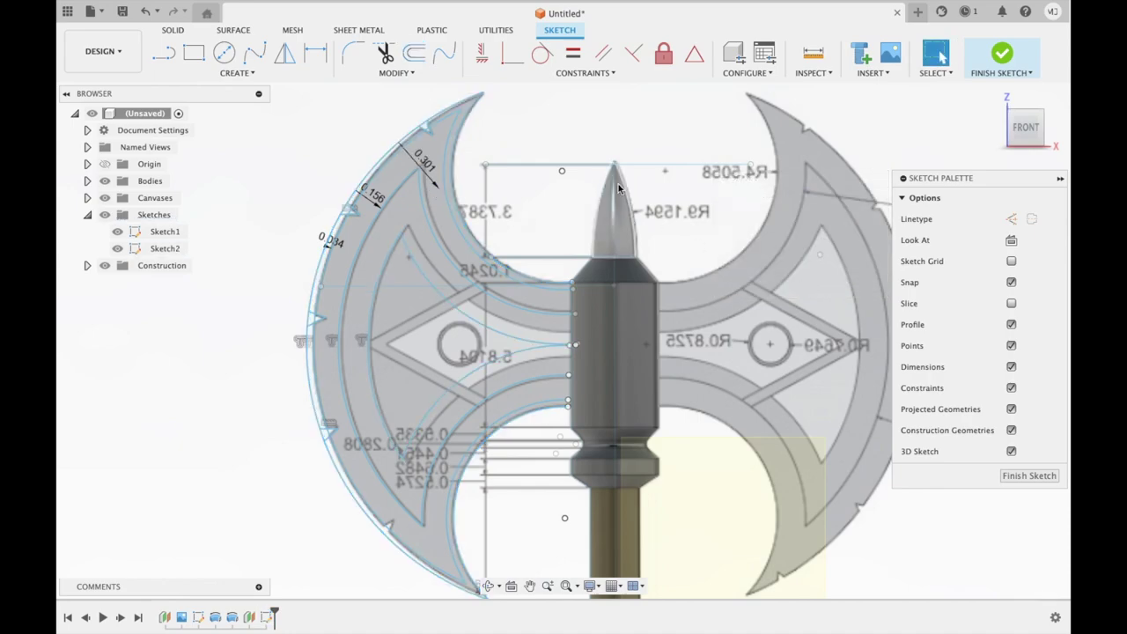
scroll(612, 190, "down", 2)
middle_click_drag(612, 193, 523, 193)
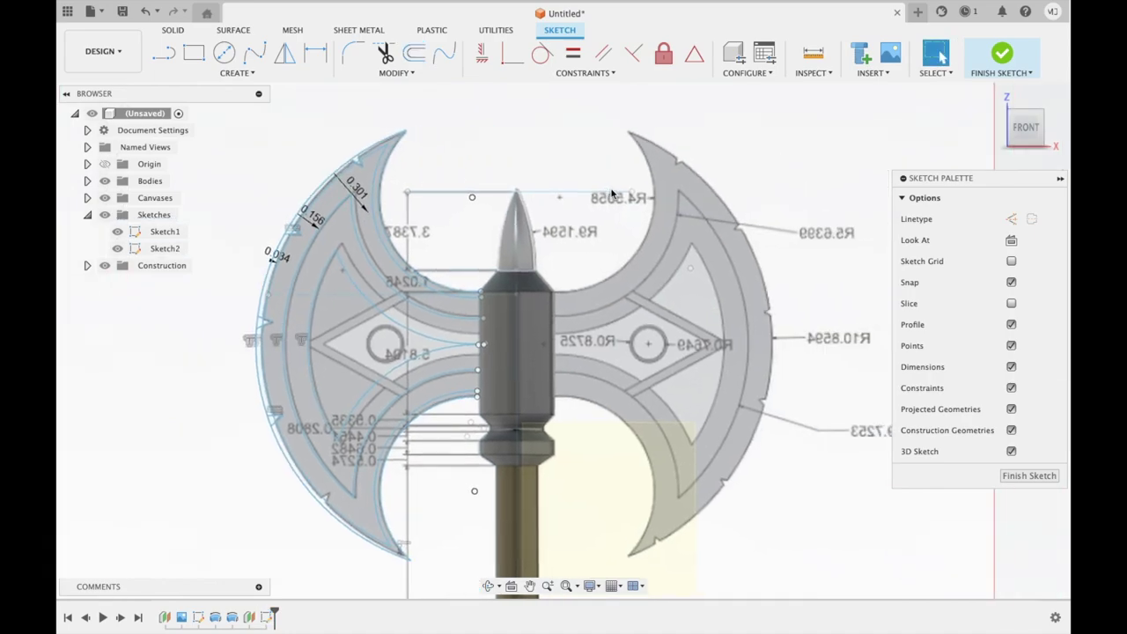
middle_click_drag(612, 193, 616, 196, "shift")
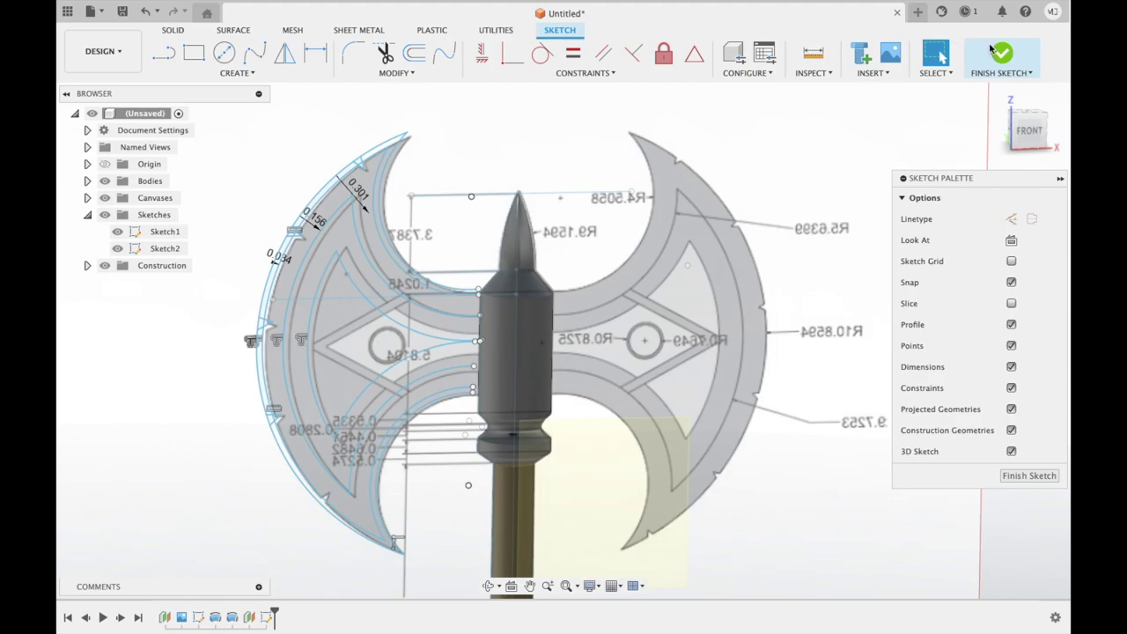
- Draw a vertical line from the collar's curve endpoint down the handle's left edge
left_click(163, 54)
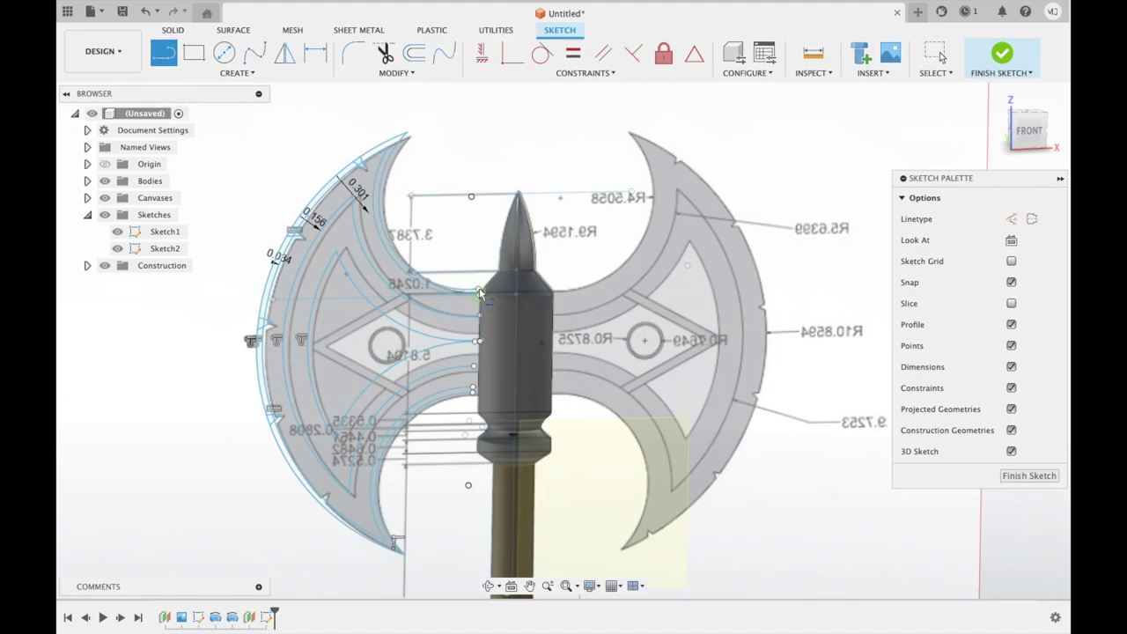
scroll(479, 291, "up", 2)
scroll(478, 291, "up", 2)
scroll(478, 291, "up", 1)
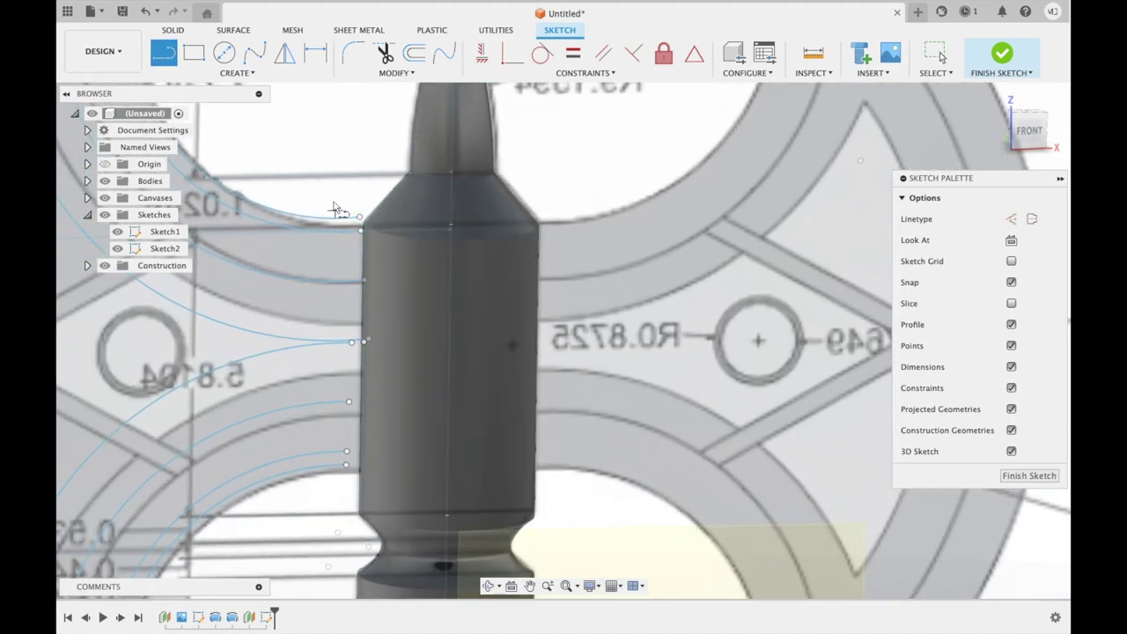
left_click(360, 217)
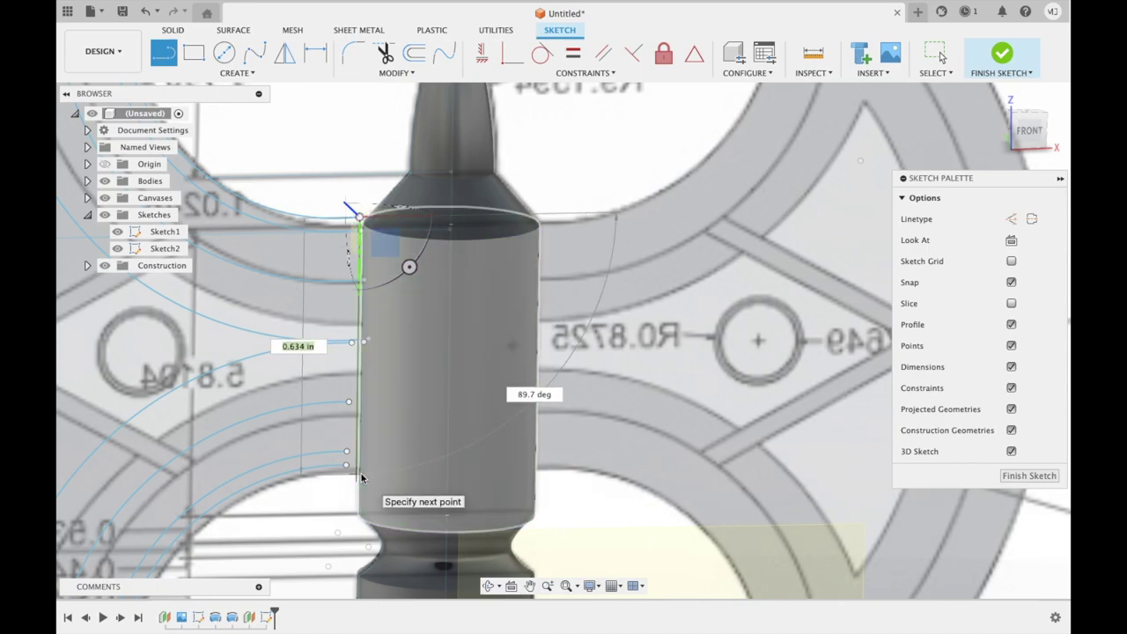
scroll(361, 478, "up", 2)
scroll(361, 478, "up", 1)
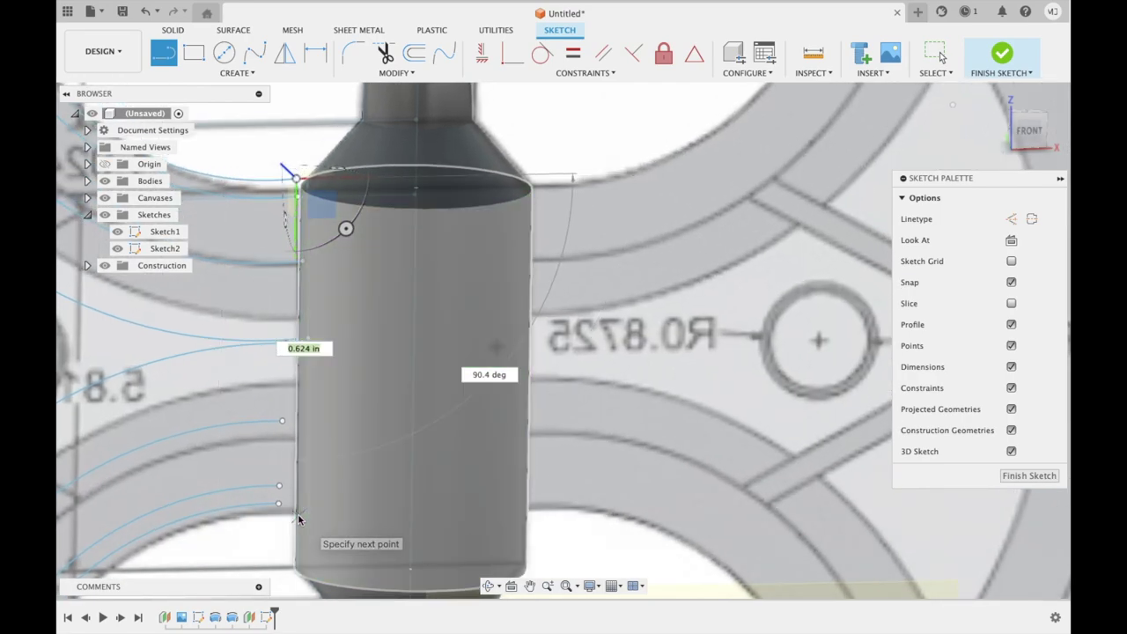
double_click(298, 514)
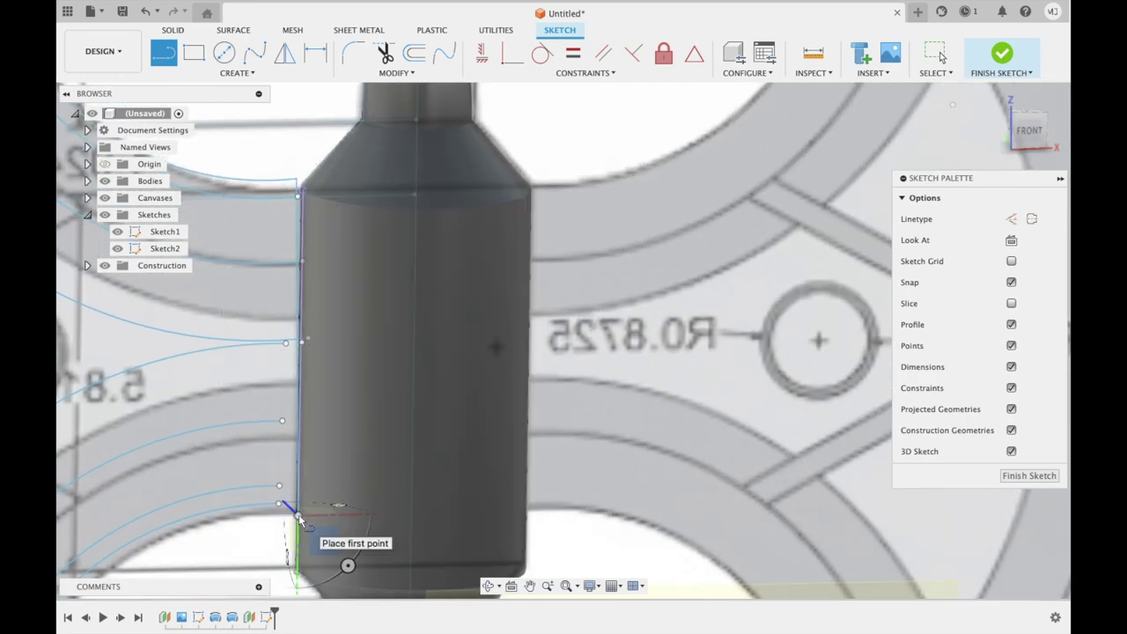
key("Escape")
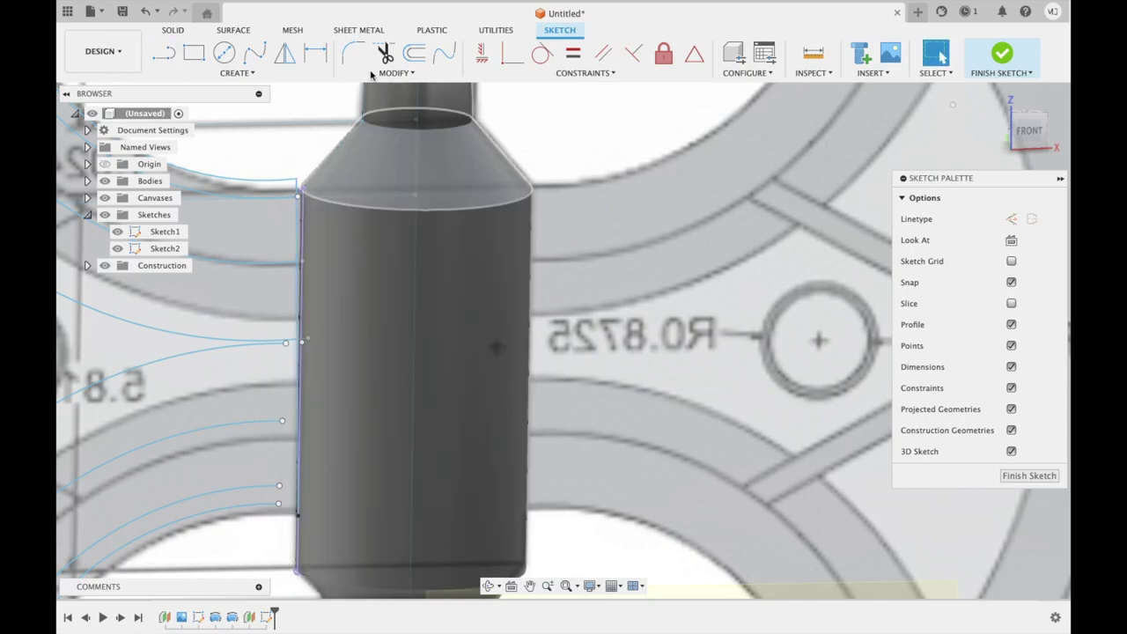
left_click(397, 70)
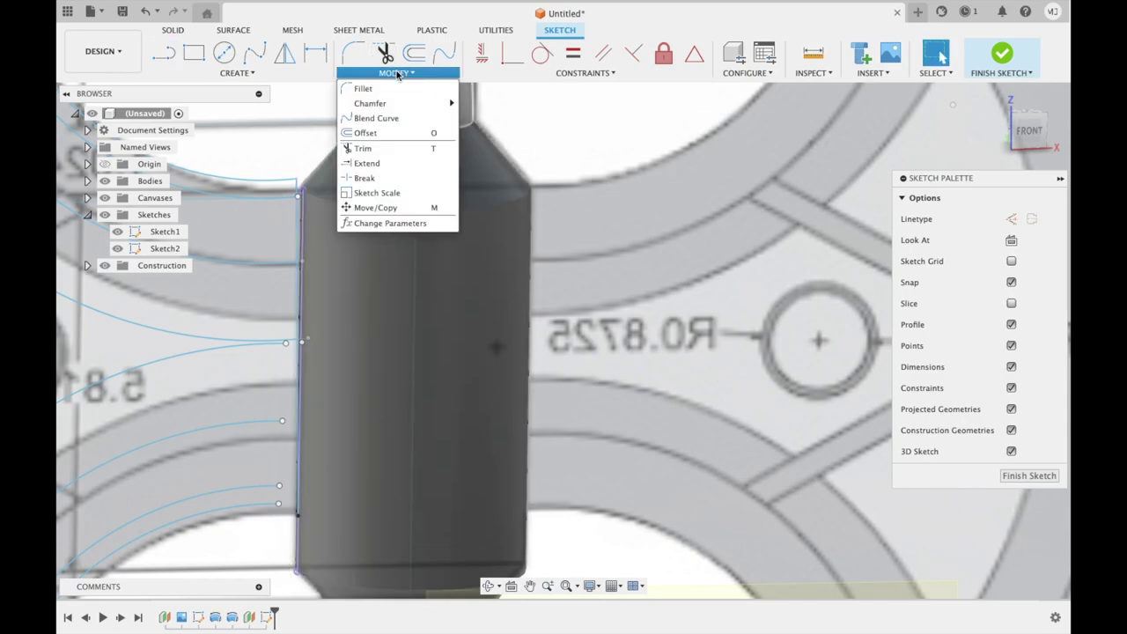
- Extend the six nested blade curves across the collar past the vertical line
left_click(384, 168)
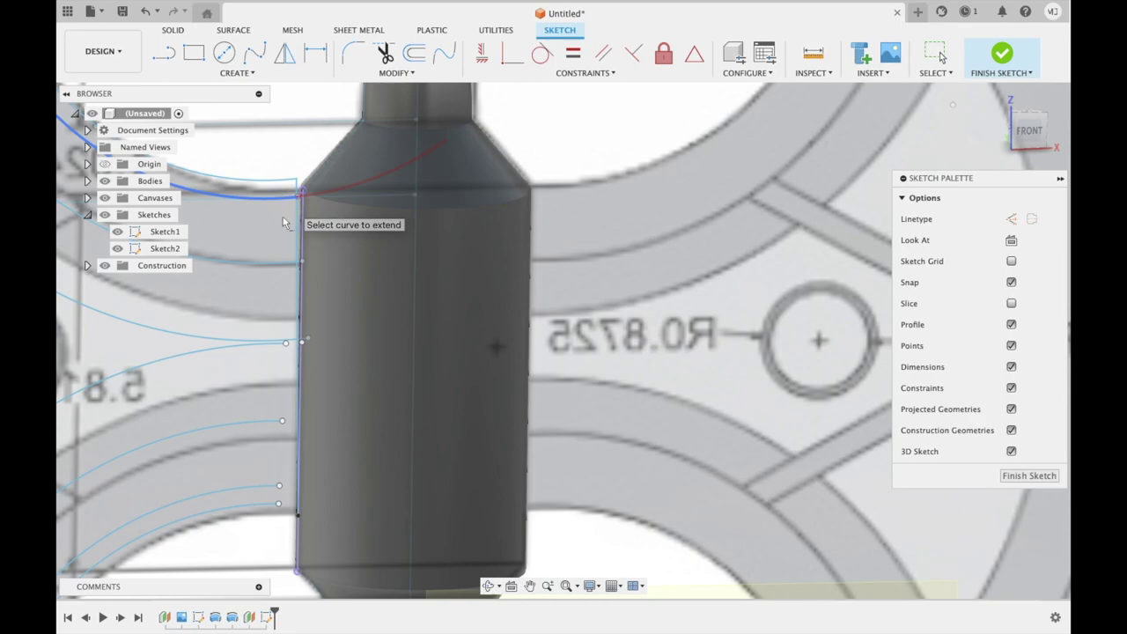
left_click(268, 351)
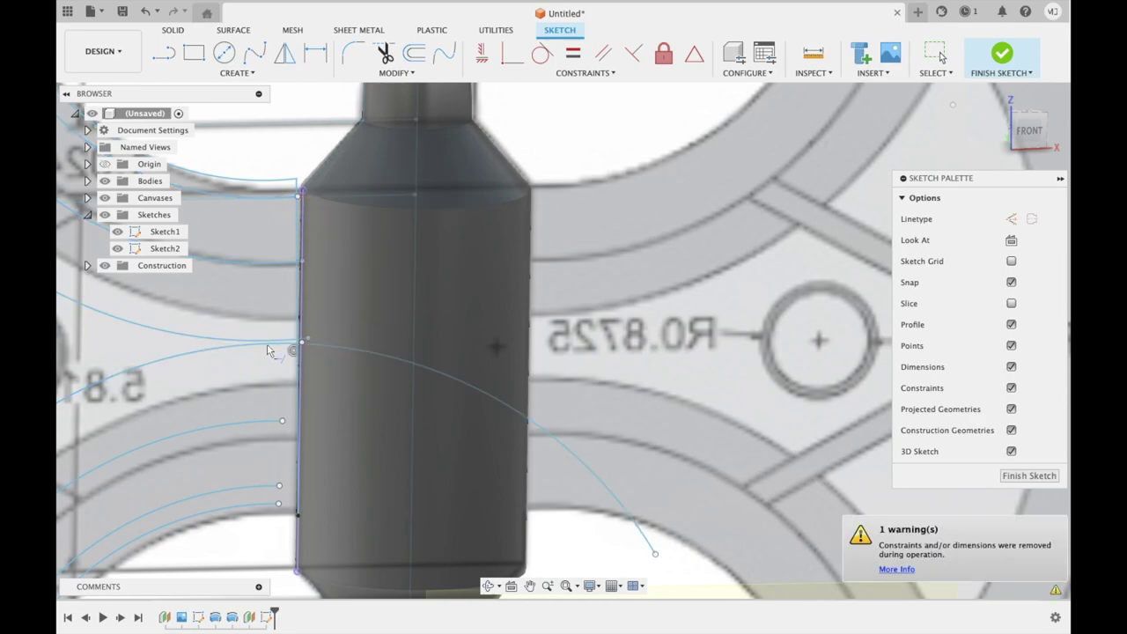
left_click(271, 423)
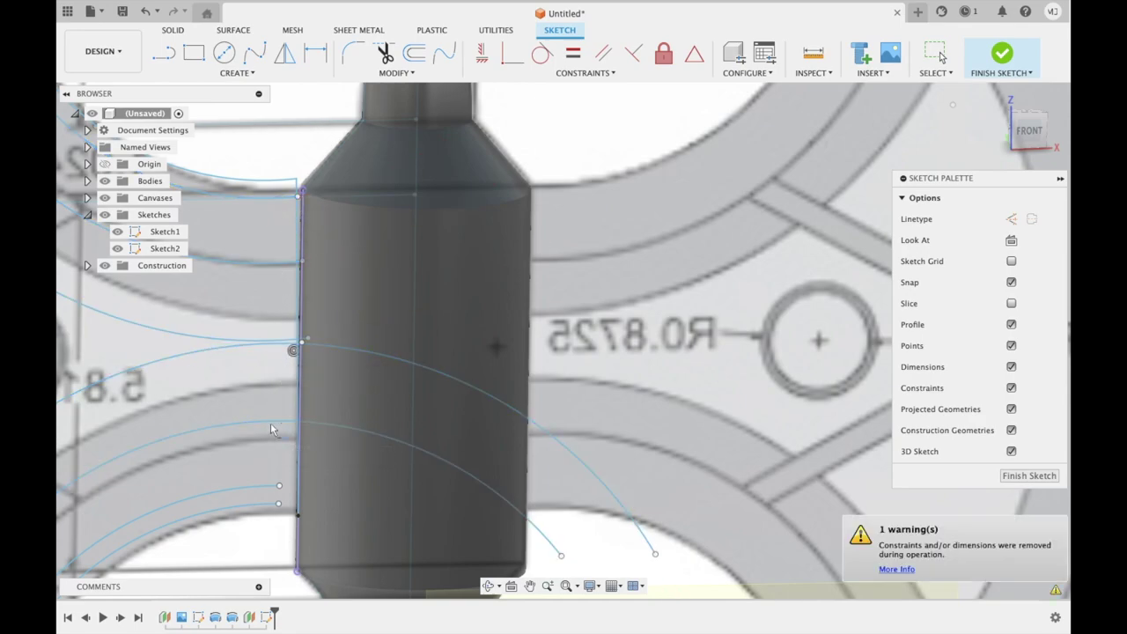
left_click(268, 484)
left_click(266, 505)
left_click(284, 264)
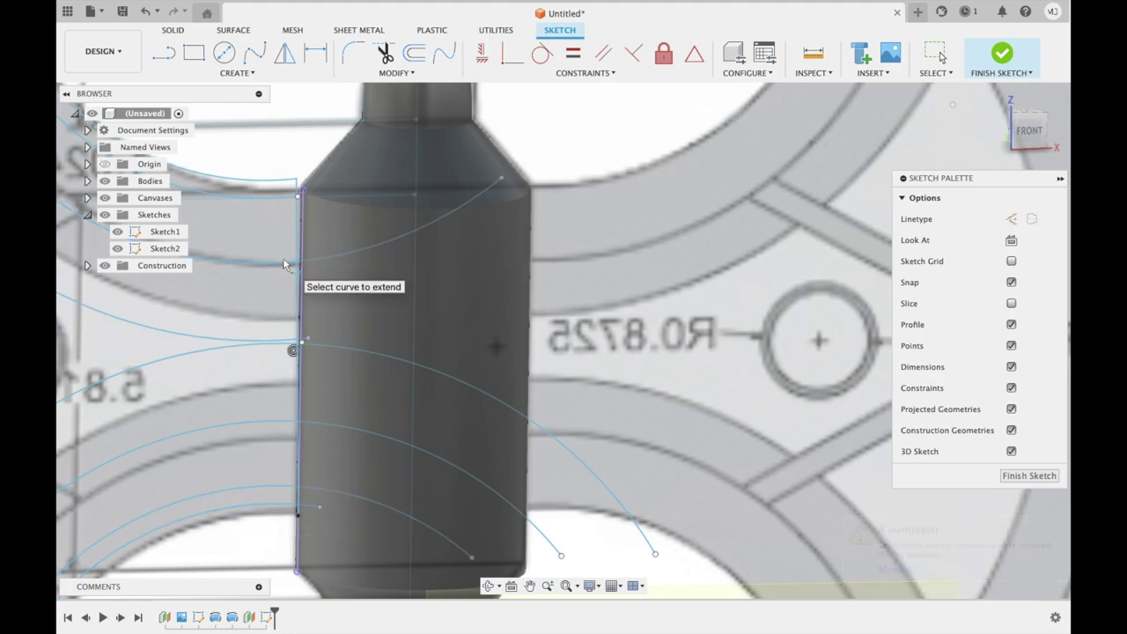
left_click(291, 198)
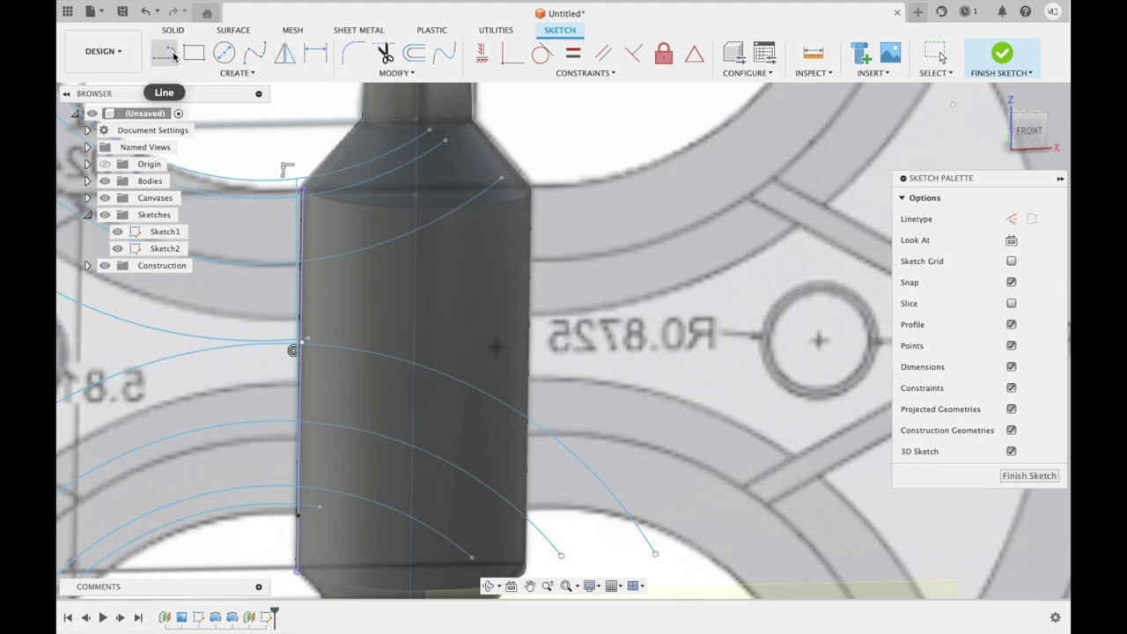
left_click(174, 56)
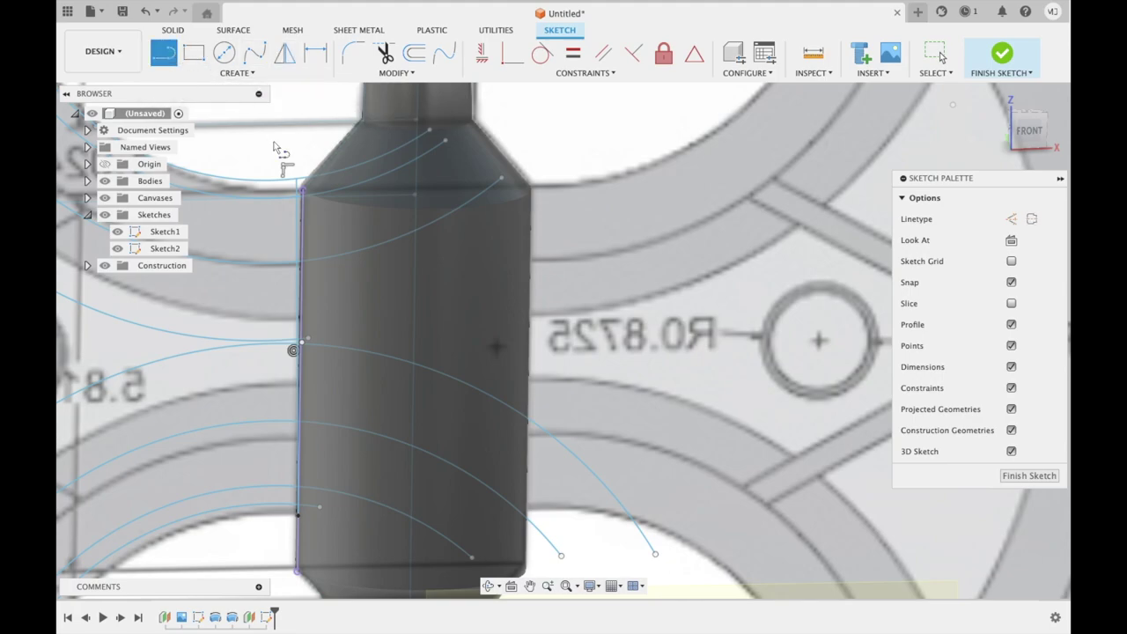
- Start an offset of the collar's edge line while zooming around the finished axe
left_click(408, 57)
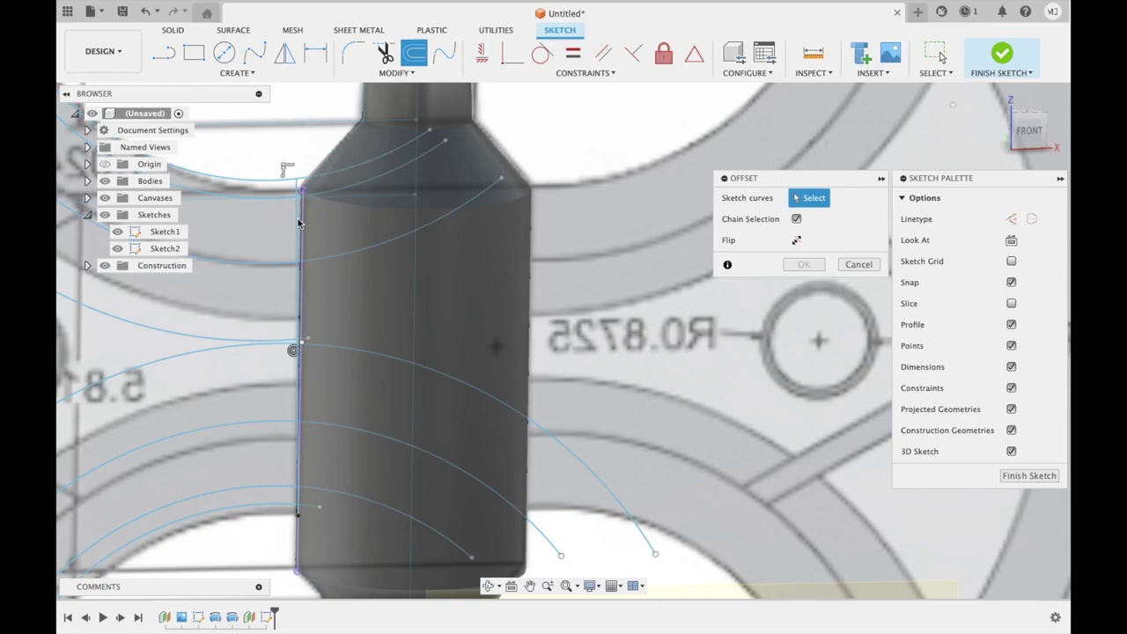
scroll(297, 222, "up", 3)
scroll(297, 220, "up", 2)
scroll(304, 220, "down", 2)
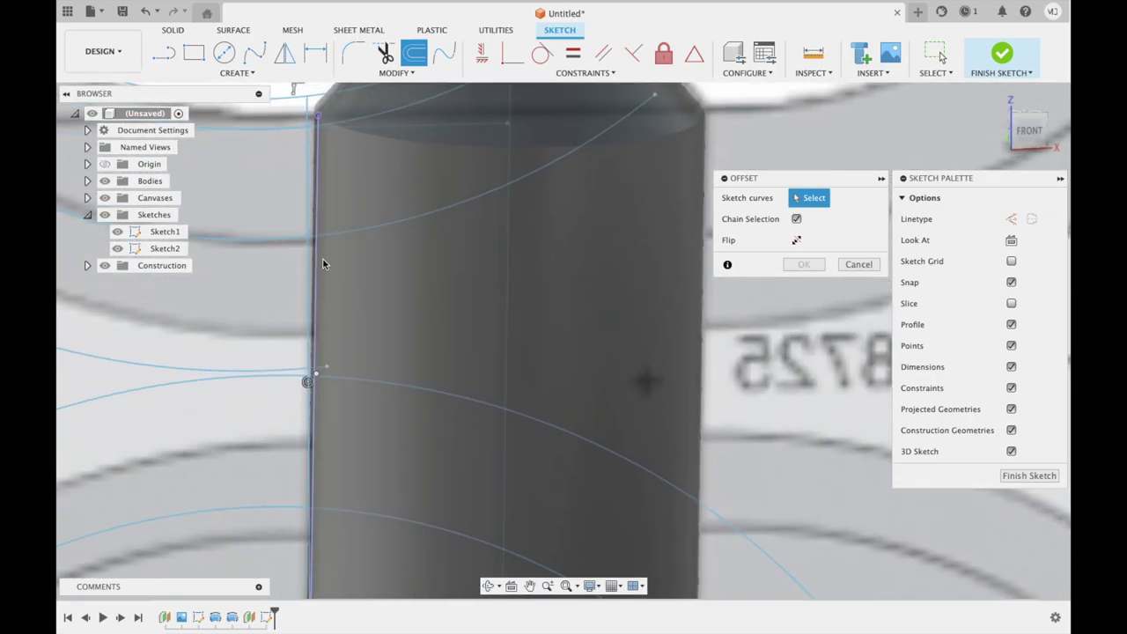
scroll(325, 118, "down", 3)
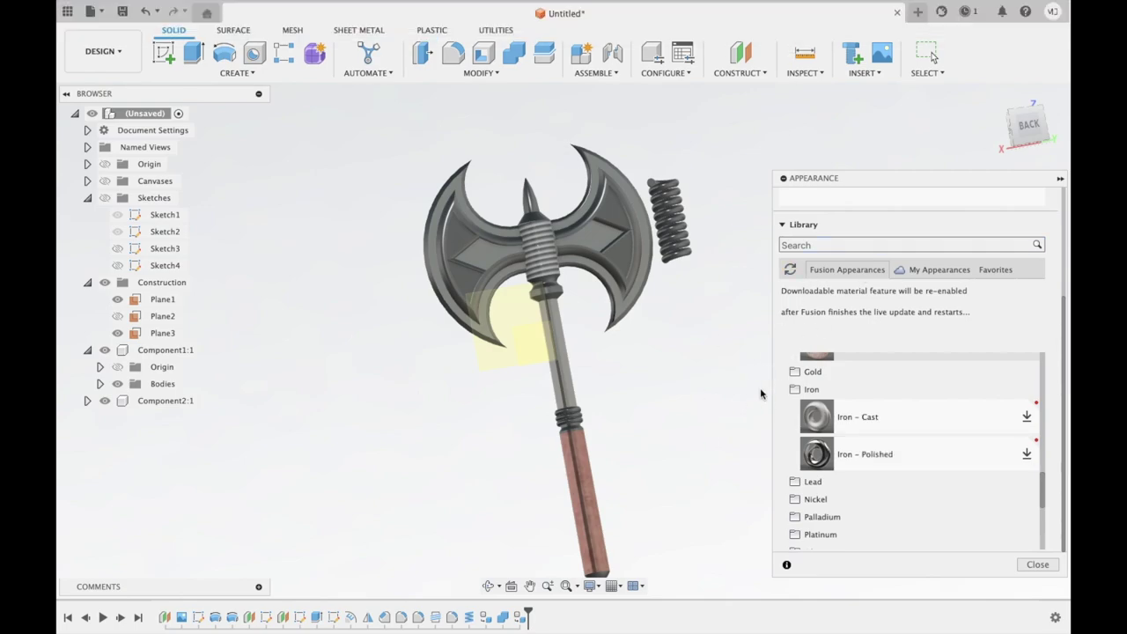
- Try moving the coil body onto the handle end with Move/Copy, then cancel the move
middle_click_drag(669, 369, 754, 258, "shift")
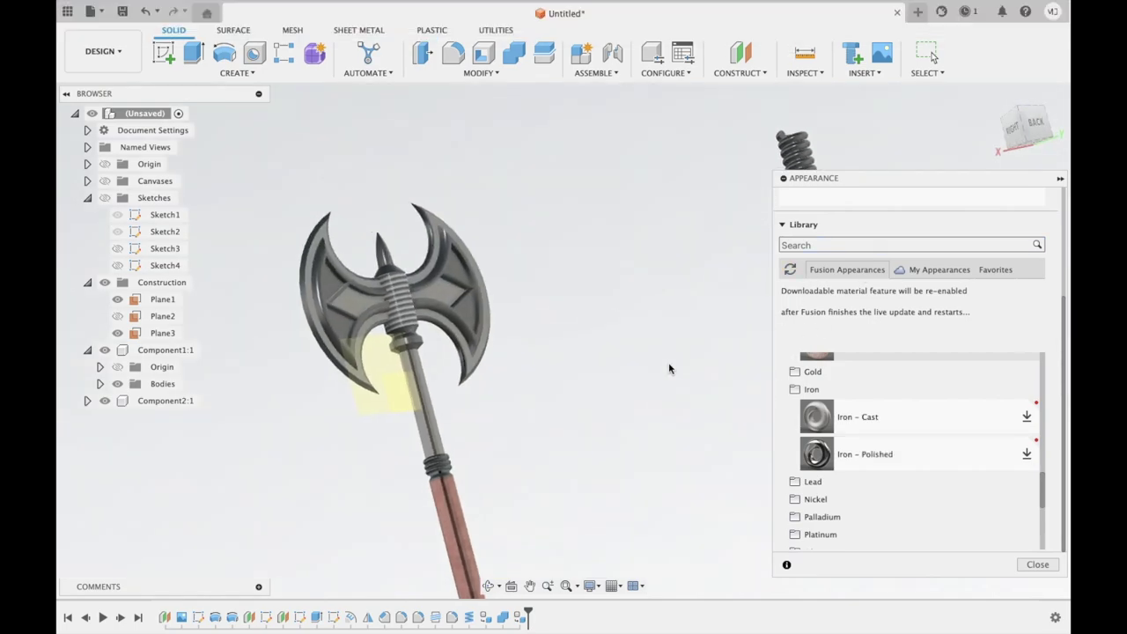
right_click(751, 226)
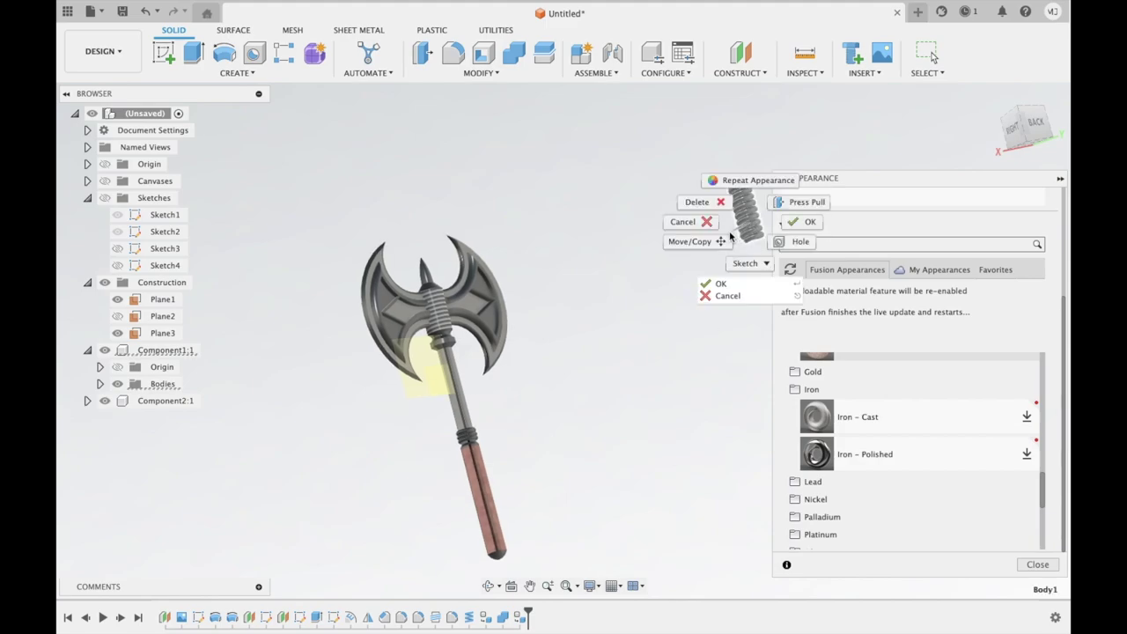
left_click(722, 241)
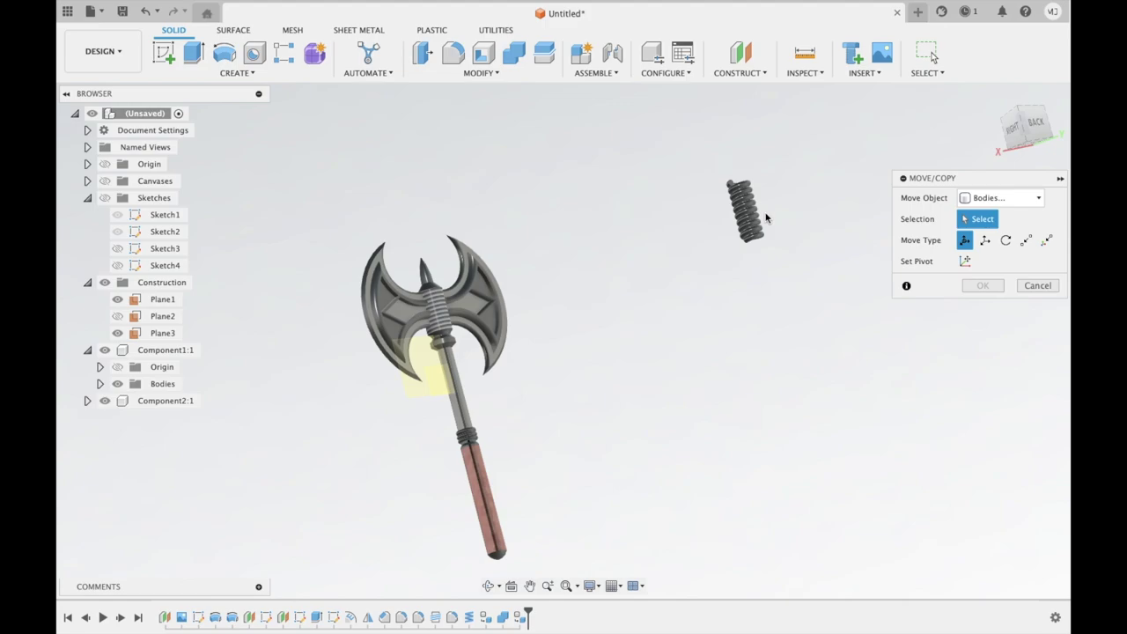
left_click(740, 214)
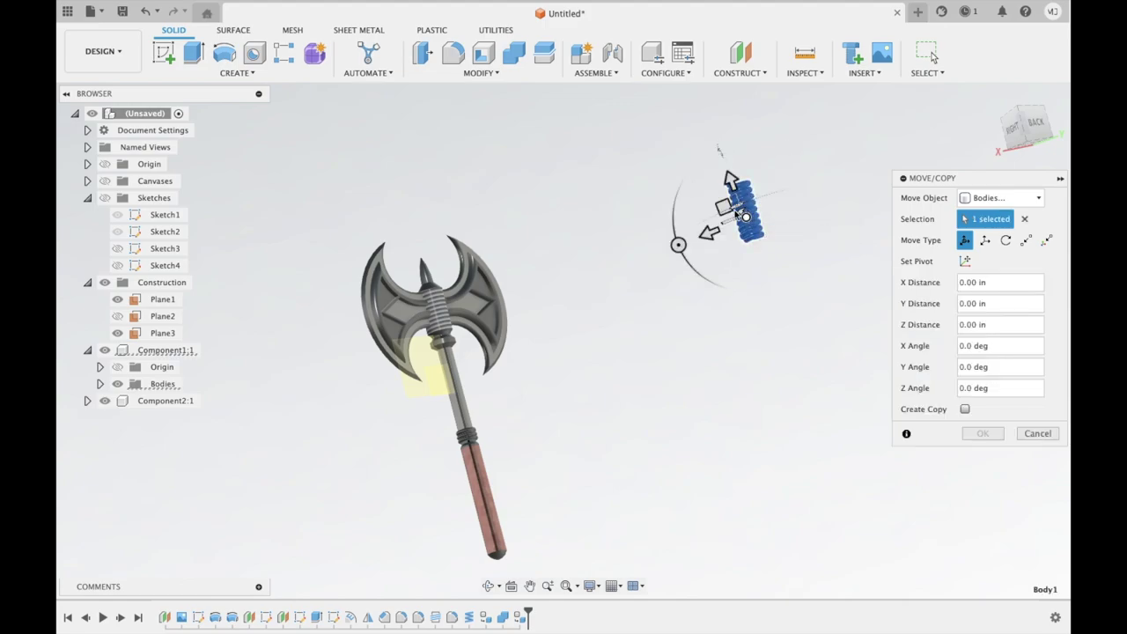
mouse_move(737, 210)
left_mouse_down()
mouse_move(605, 336)
mouse_move(471, 504)
left_mouse_up()
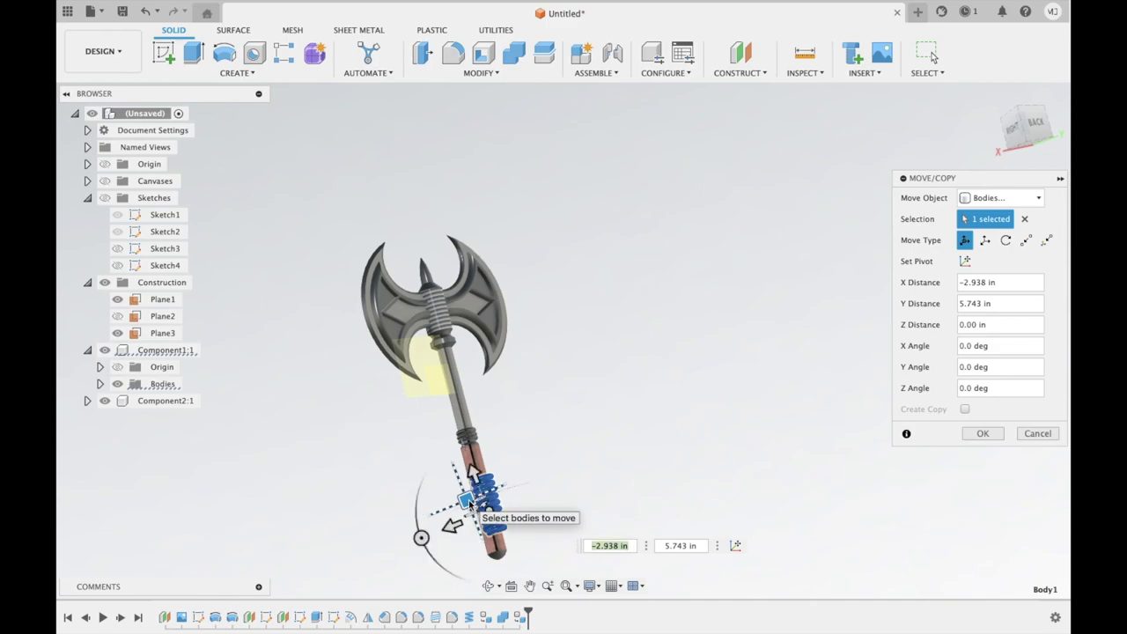
middle_click_drag(559, 453, 483, 487, "shift")
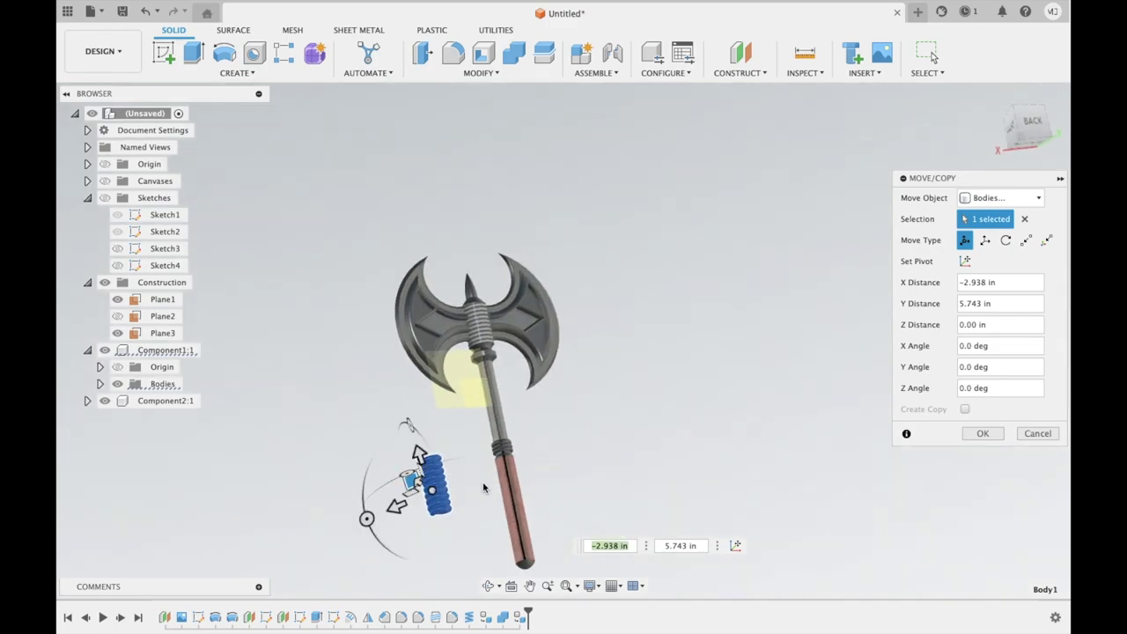
scroll(541, 475, "down", 5)
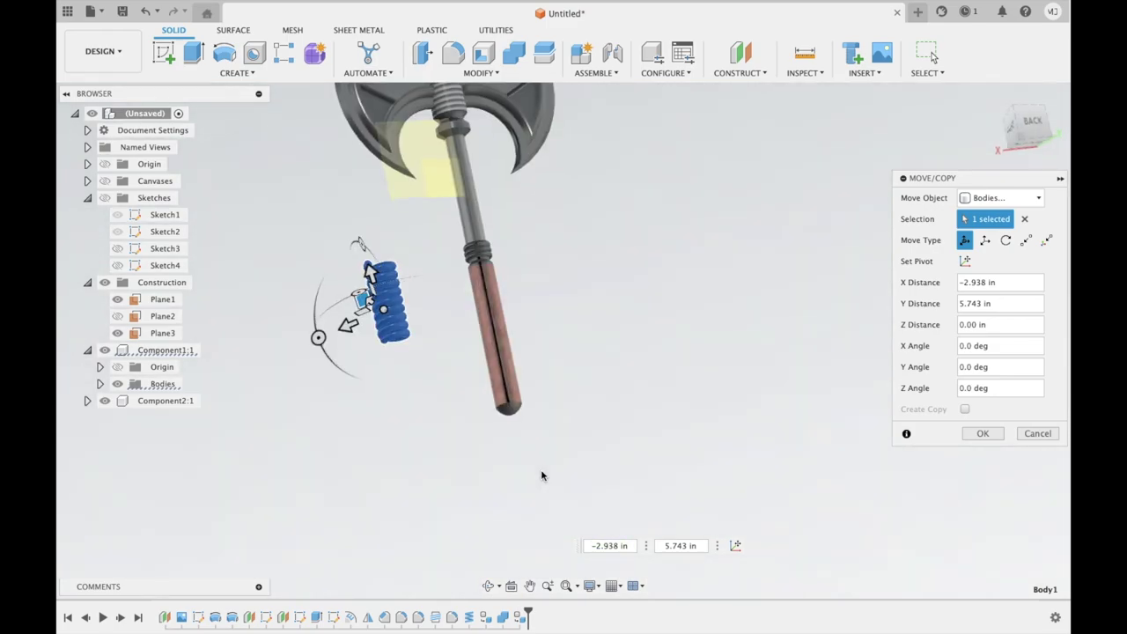
left_click(1023, 435)
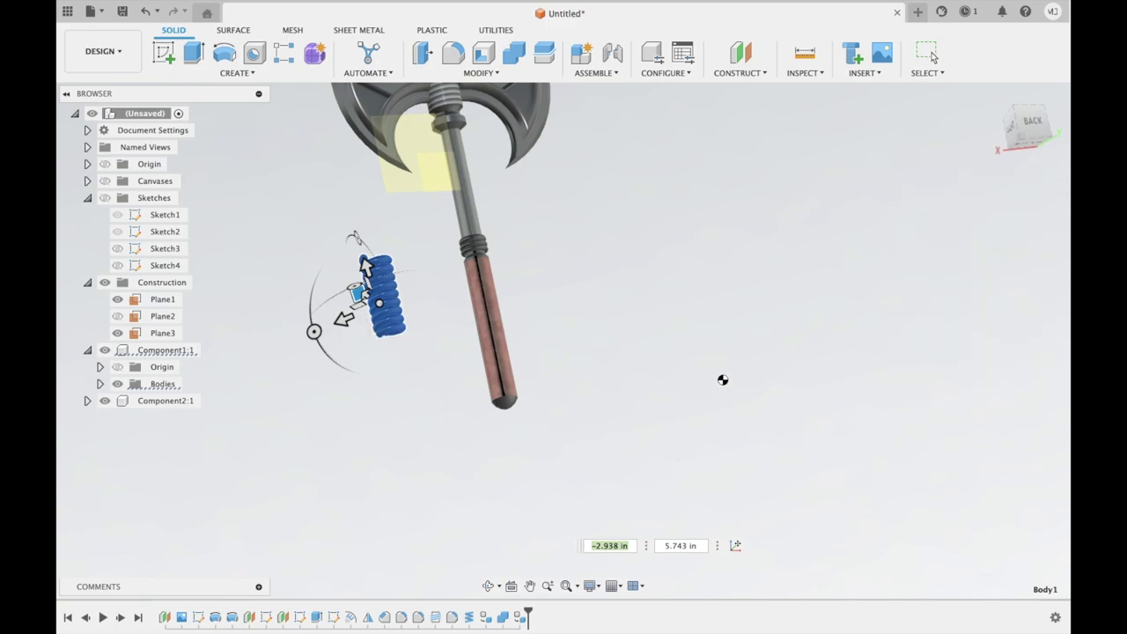
key("Escape")
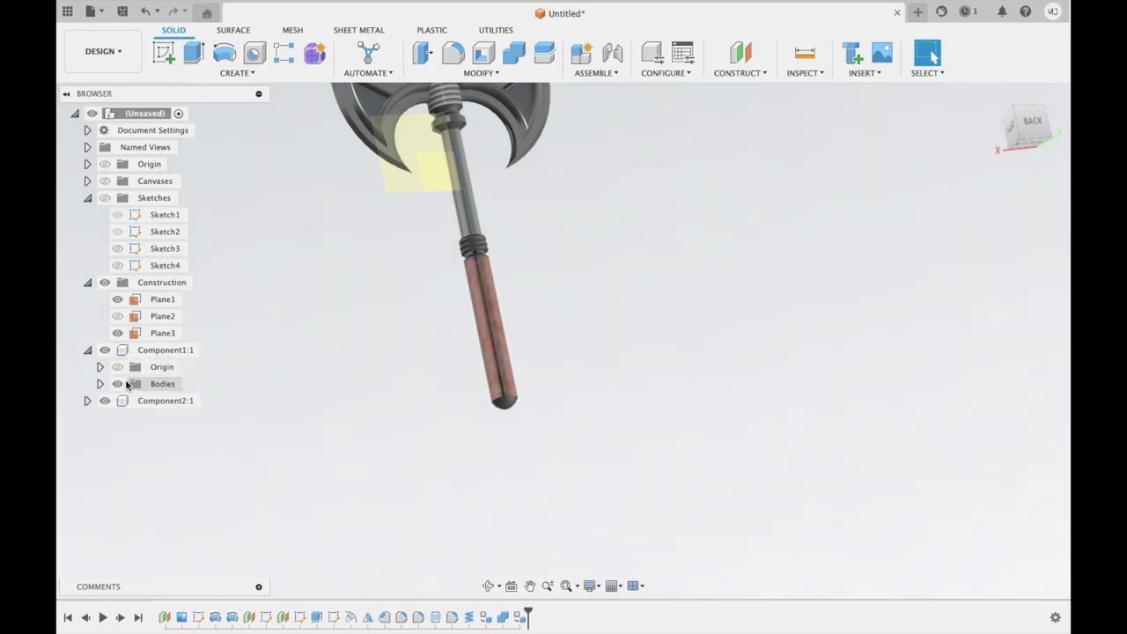
- Select Component3:1, the coil piece, in the browser and open the Assemble Joint dialog
left_click(157, 387)
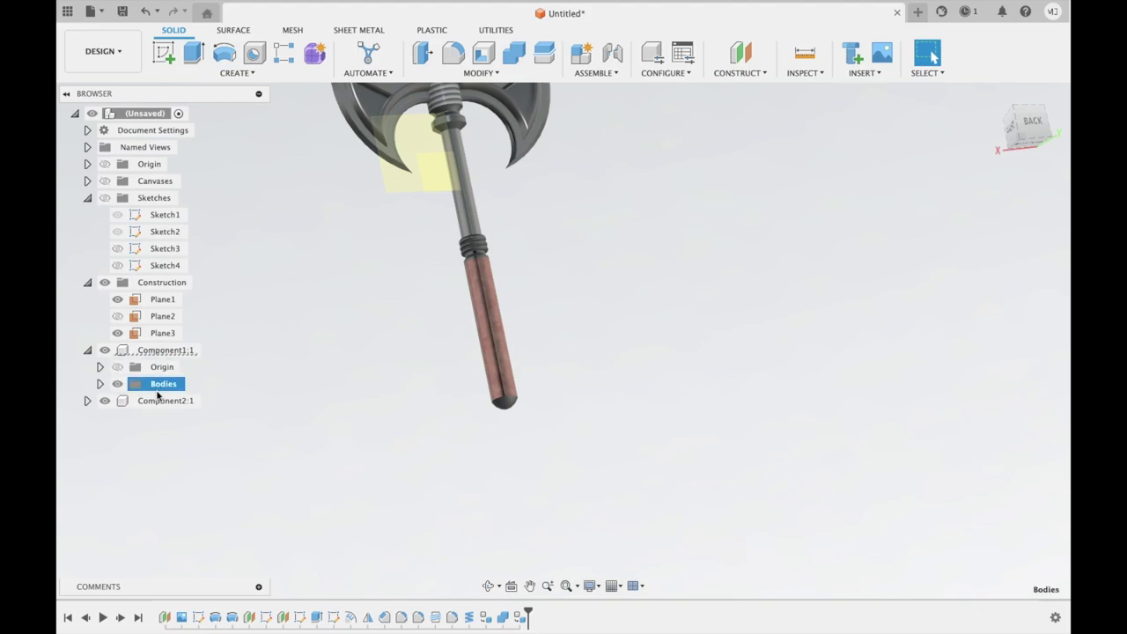
scroll(314, 337, "down", 5)
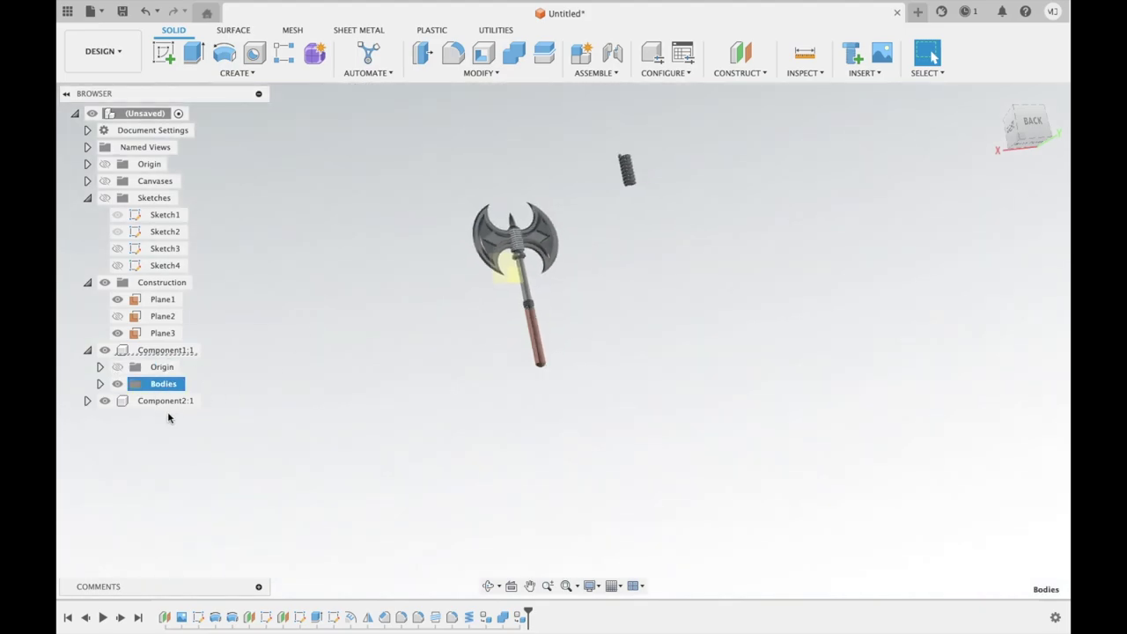
left_click(117, 384)
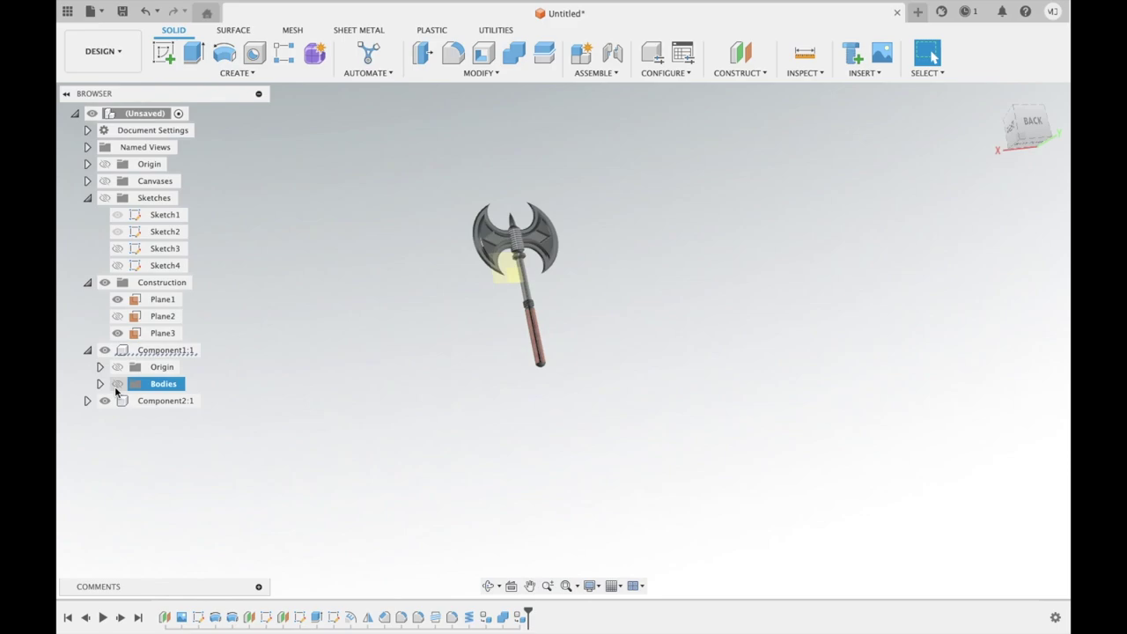
left_click(118, 386)
right_click(162, 385)
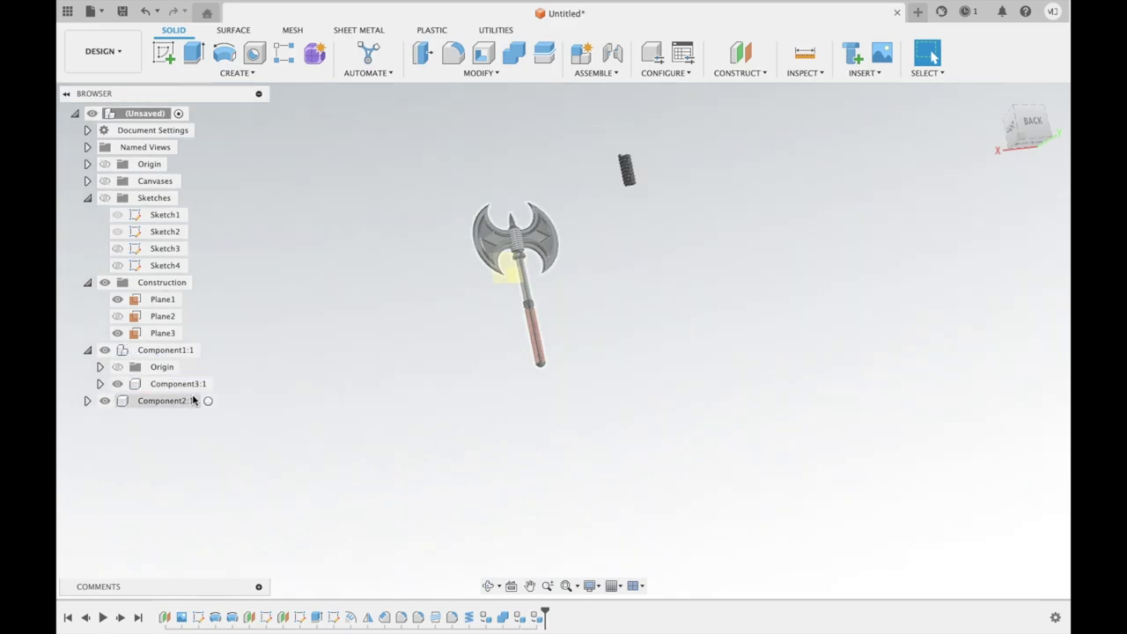
left_click(180, 385)
left_click(170, 401)
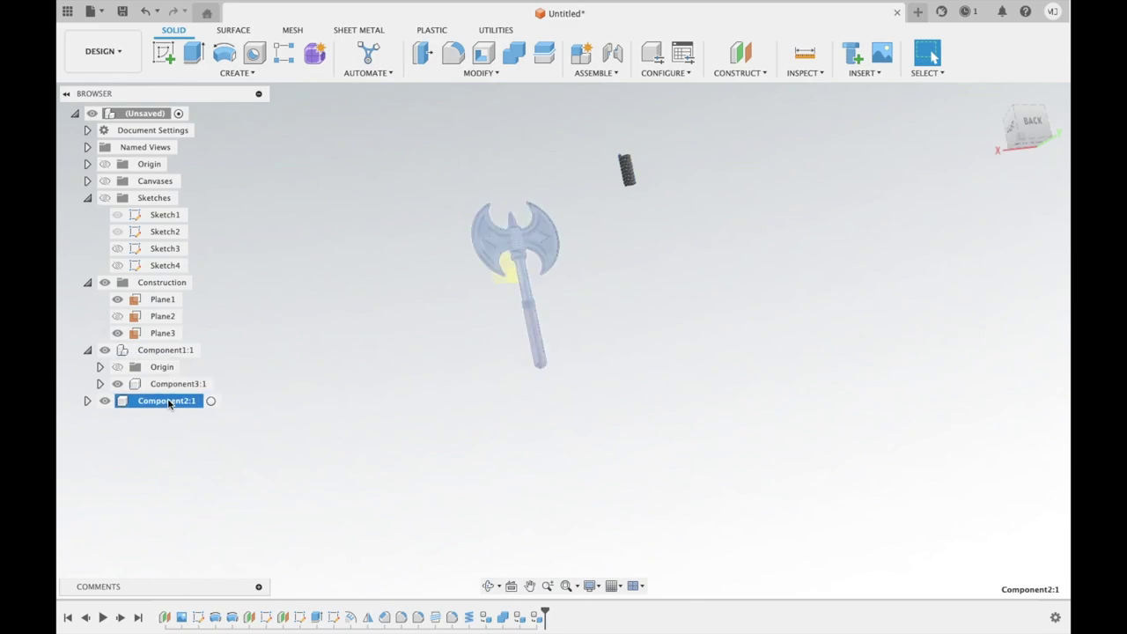
left_click(176, 384)
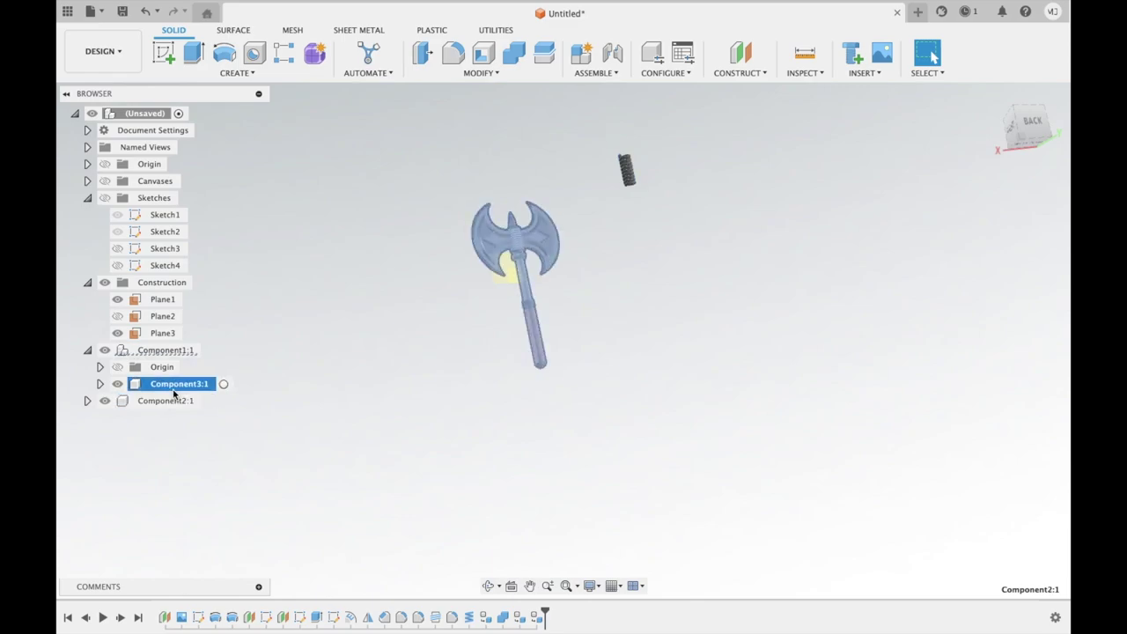
left_click(582, 78)
left_click(590, 102)
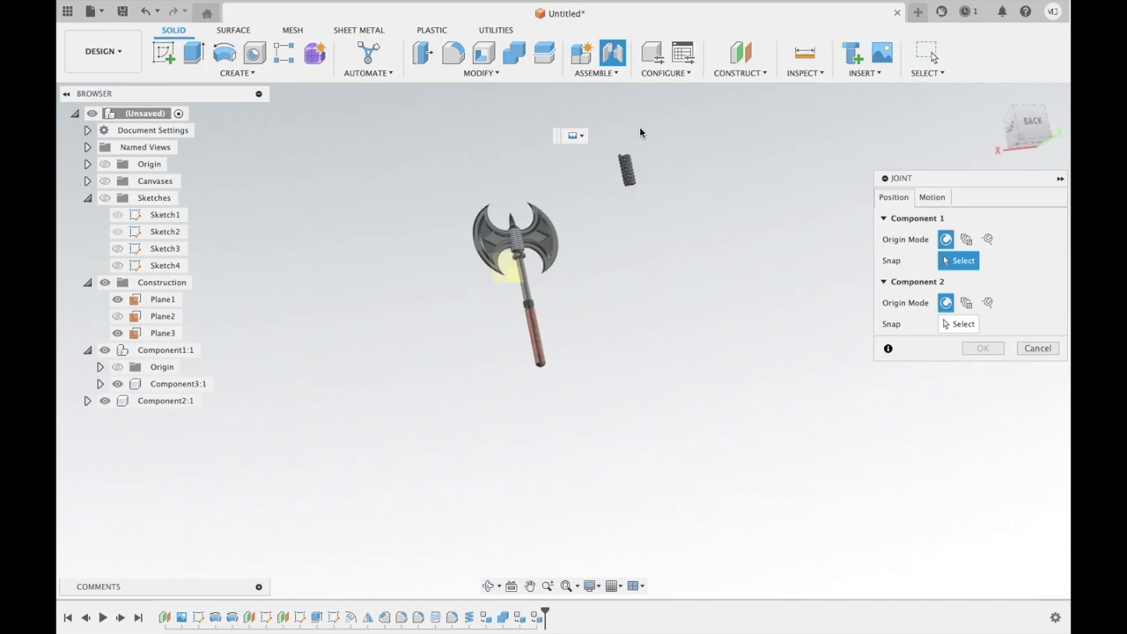
- Pick the coil's end edge as the joint's first snap point
middle_click_drag(641, 123, 673, 149, "shift")
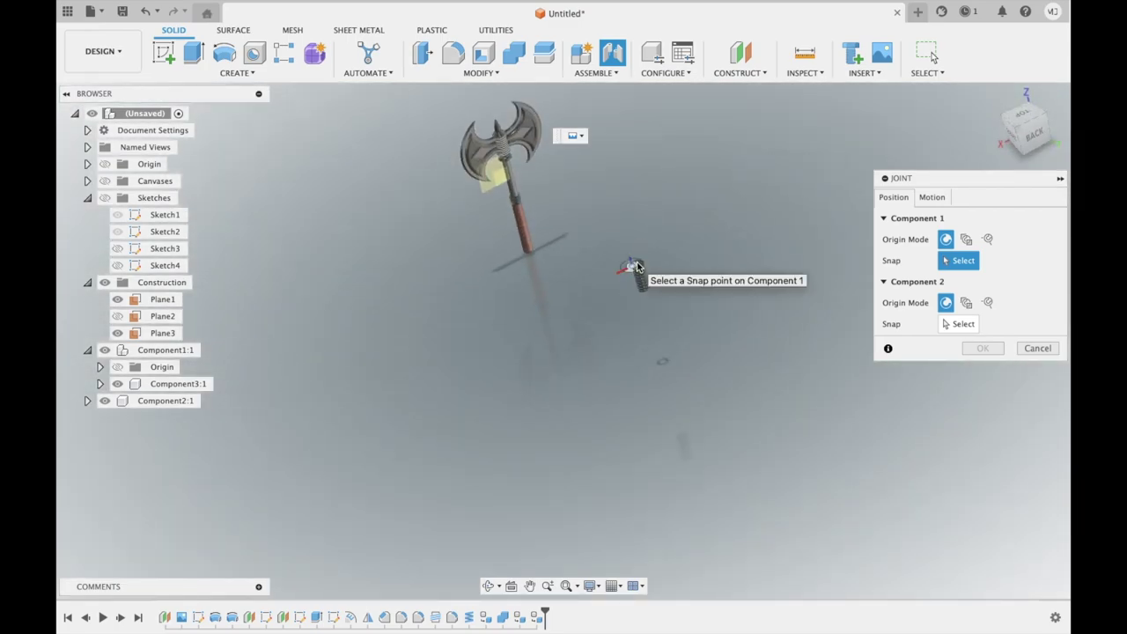
middle_click_drag(647, 255, 662, 281, "shift")
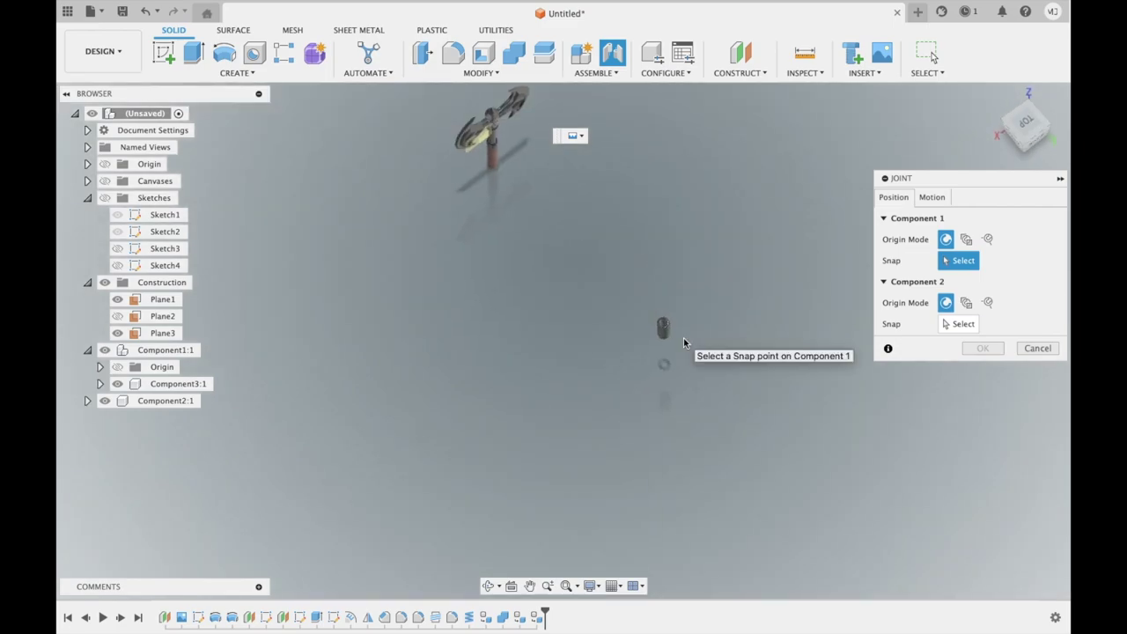
scroll(683, 342, "up", 3)
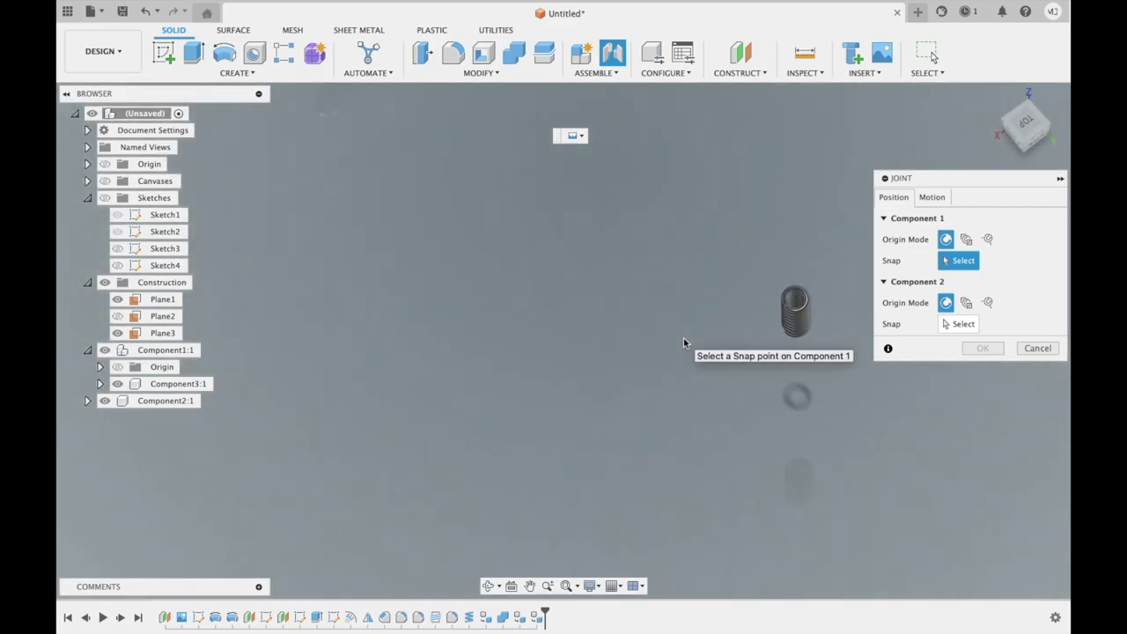
left_click(800, 303)
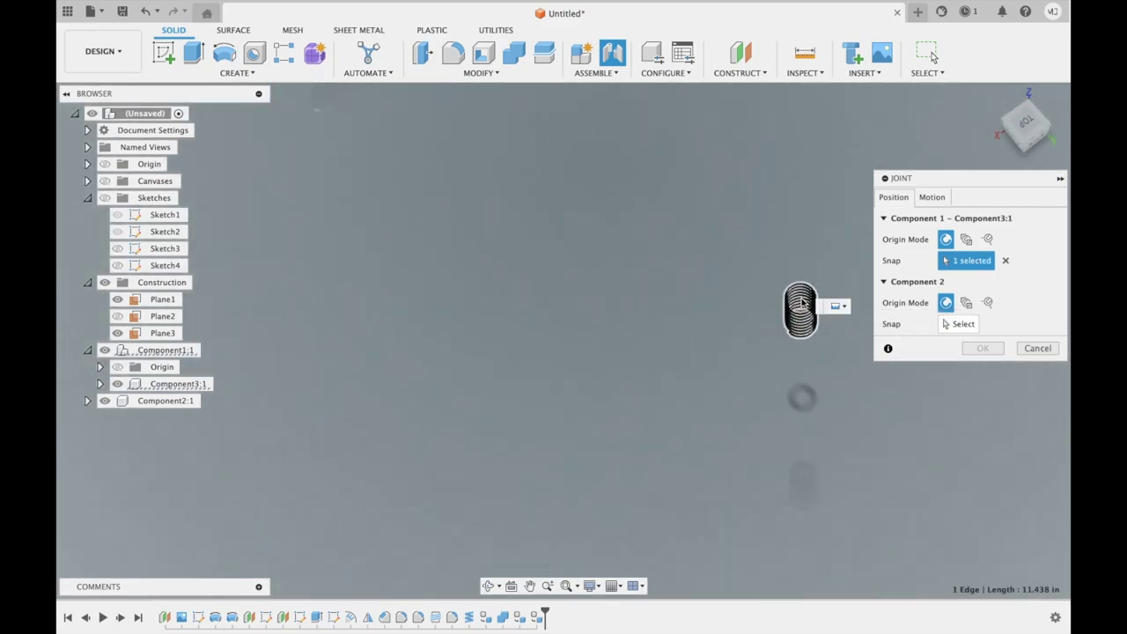
scroll(800, 298, "down", 2)
scroll(801, 298, "down", 2)
- Switch to the Bottom view and pick the handle's bottom end as the second snap point
middle_click_drag(642, 190, 642, 191, "shift")
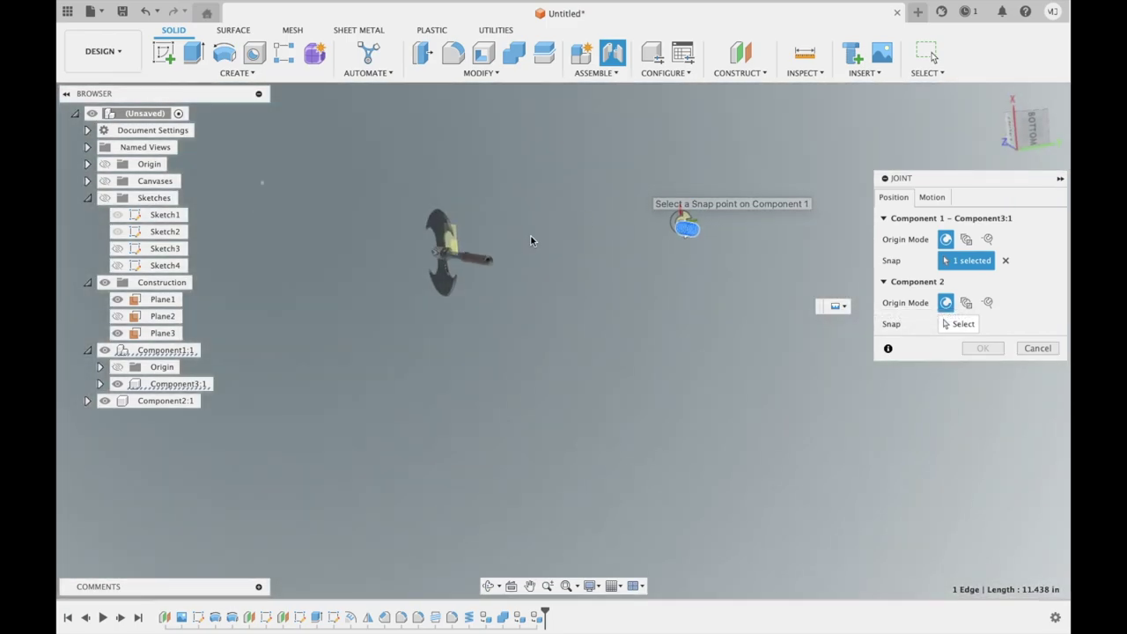
scroll(531, 236, "up", 3)
middle_click_drag(532, 236, 531, 236, "shift")
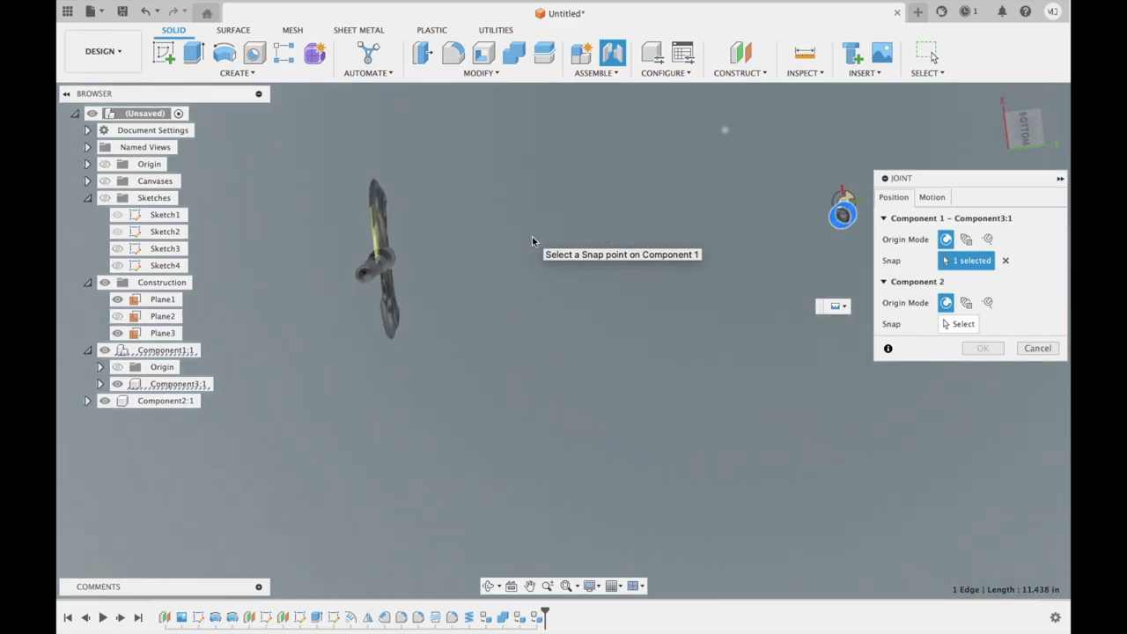
left_click(1024, 126)
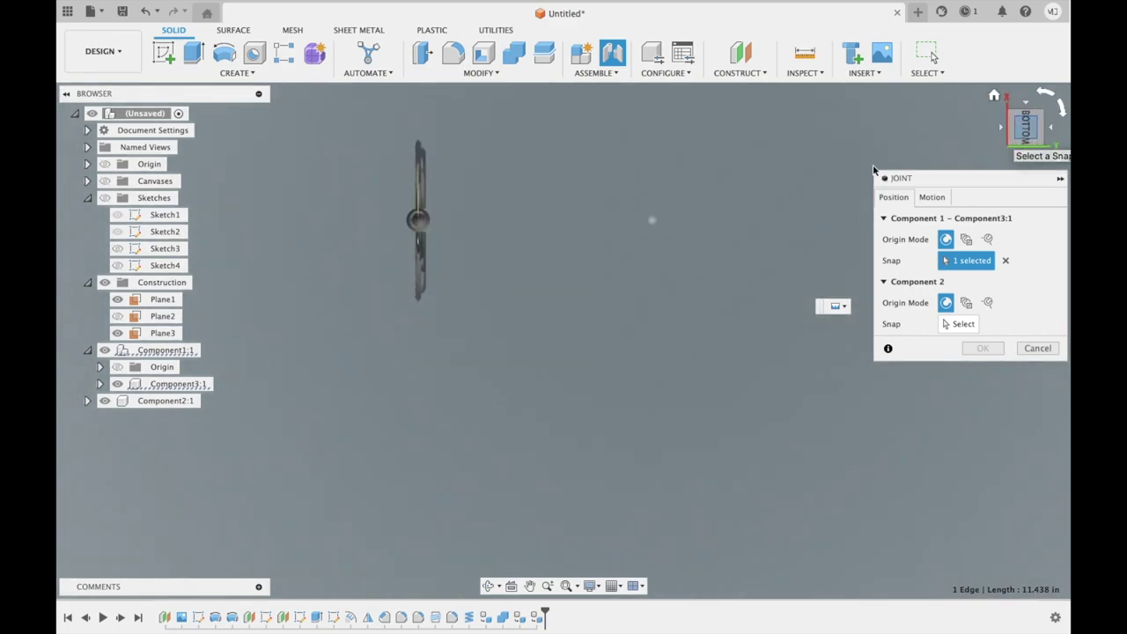
middle_click_drag(566, 210, 566, 210, "shift")
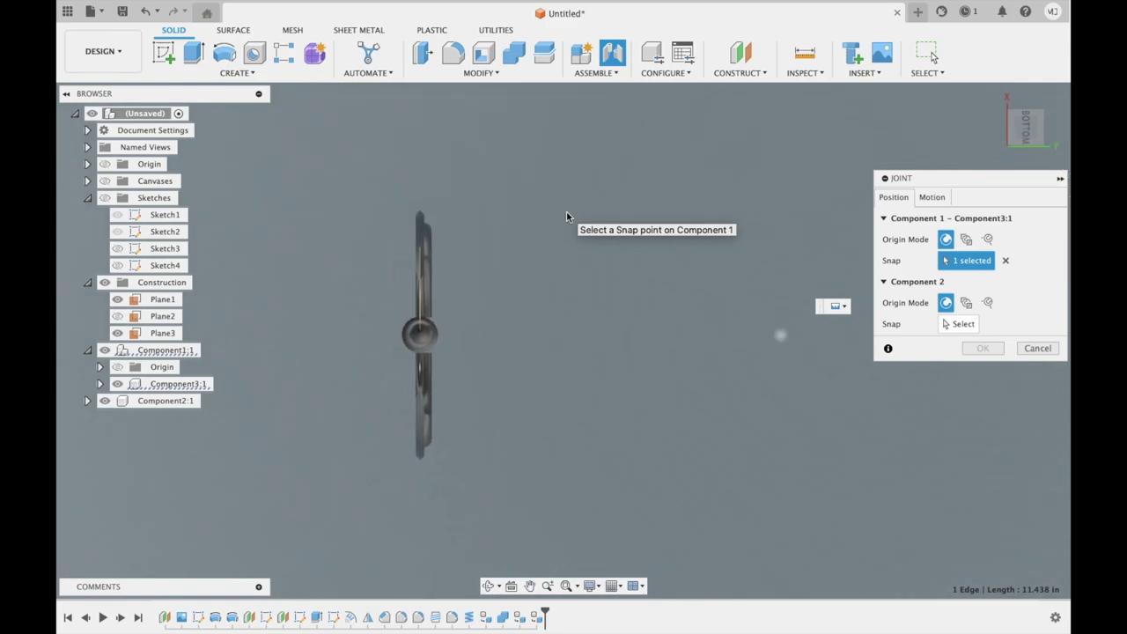
left_click(958, 324)
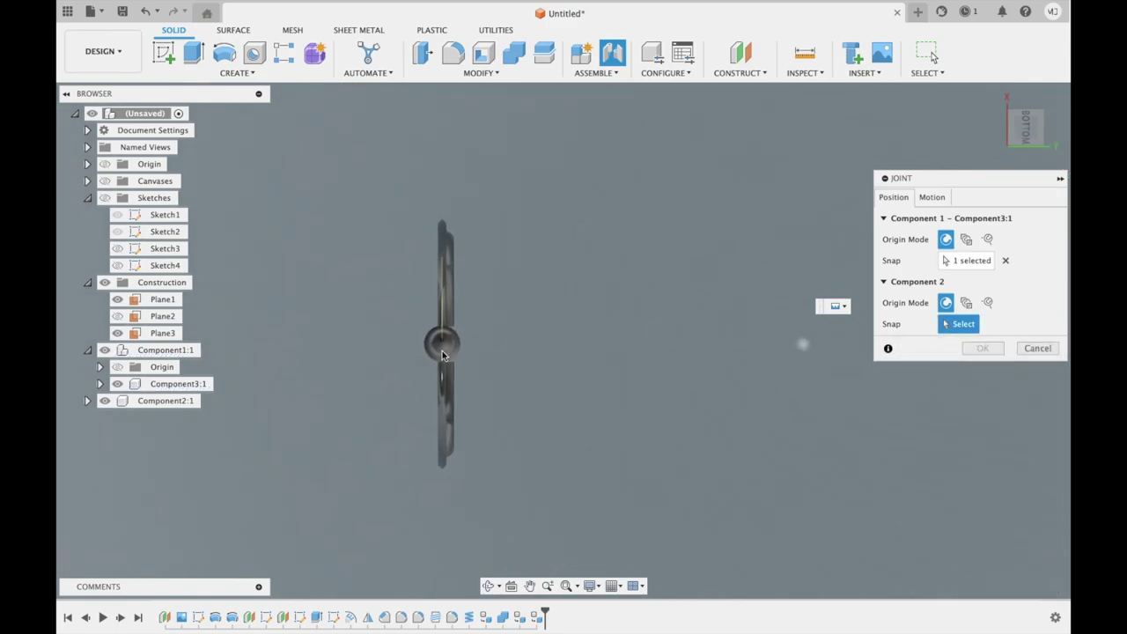
left_click(443, 345)
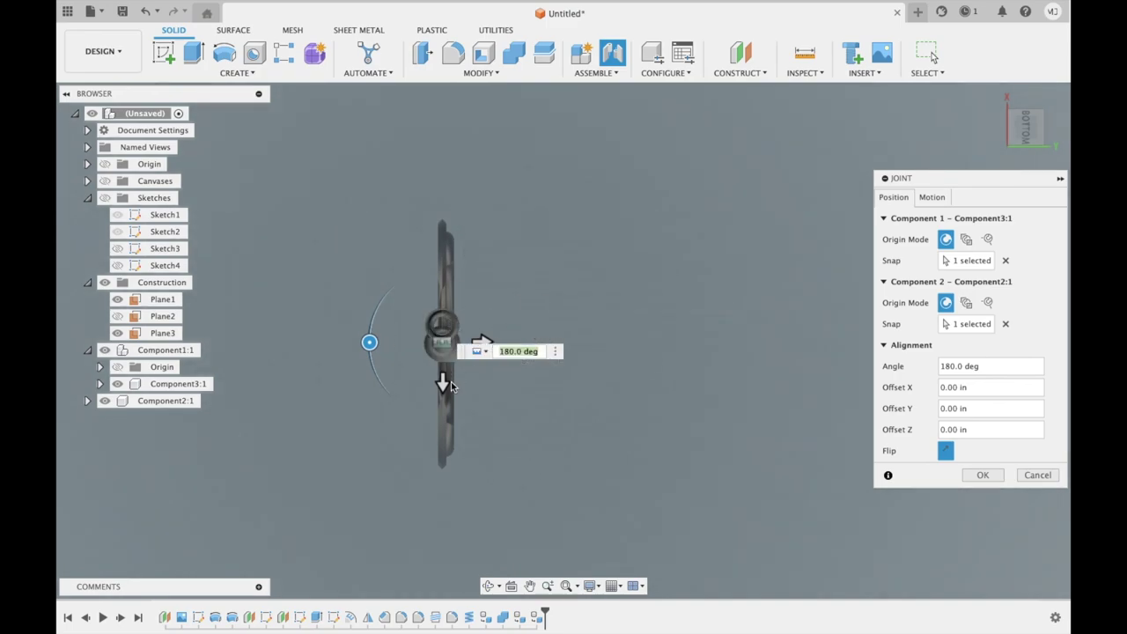
- Set the joint offsets to X 0.20 in and Z -0.50 in, orbiting to check the coil's seating
left_click_drag(443, 381, 445, 402)
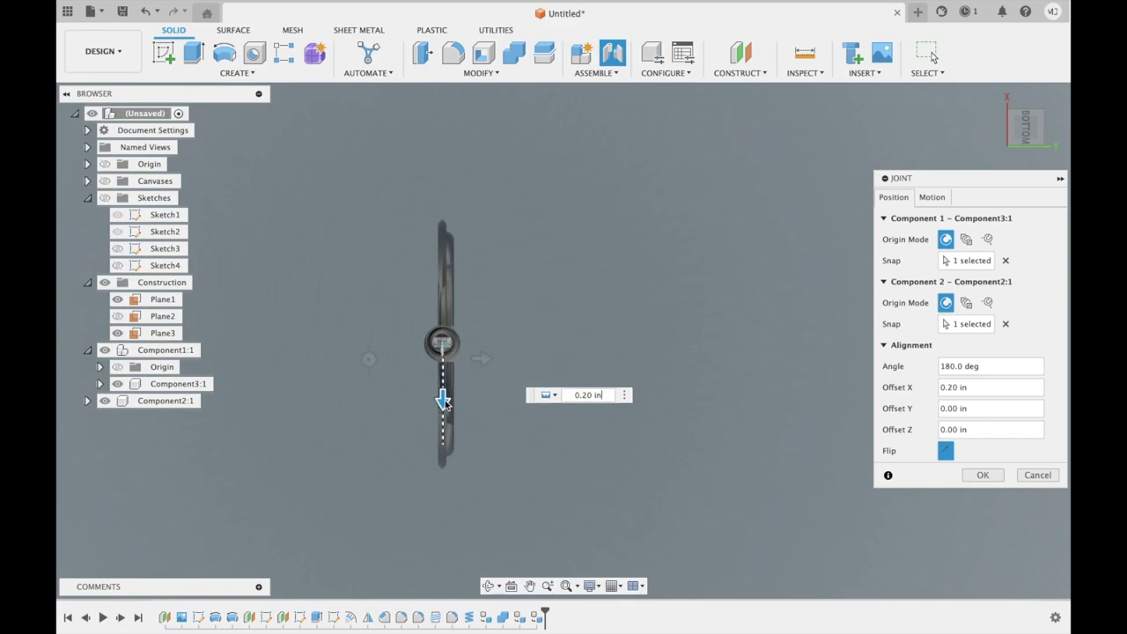
scroll(537, 311, "down", 5, "shift")
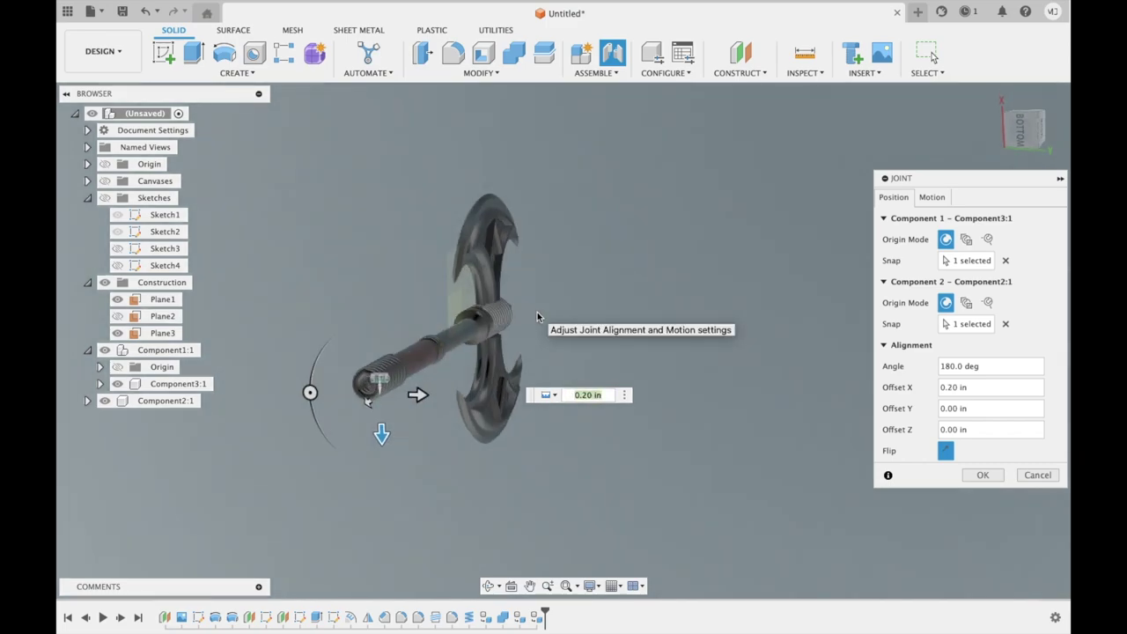
scroll(537, 316, "down", 2, "shift")
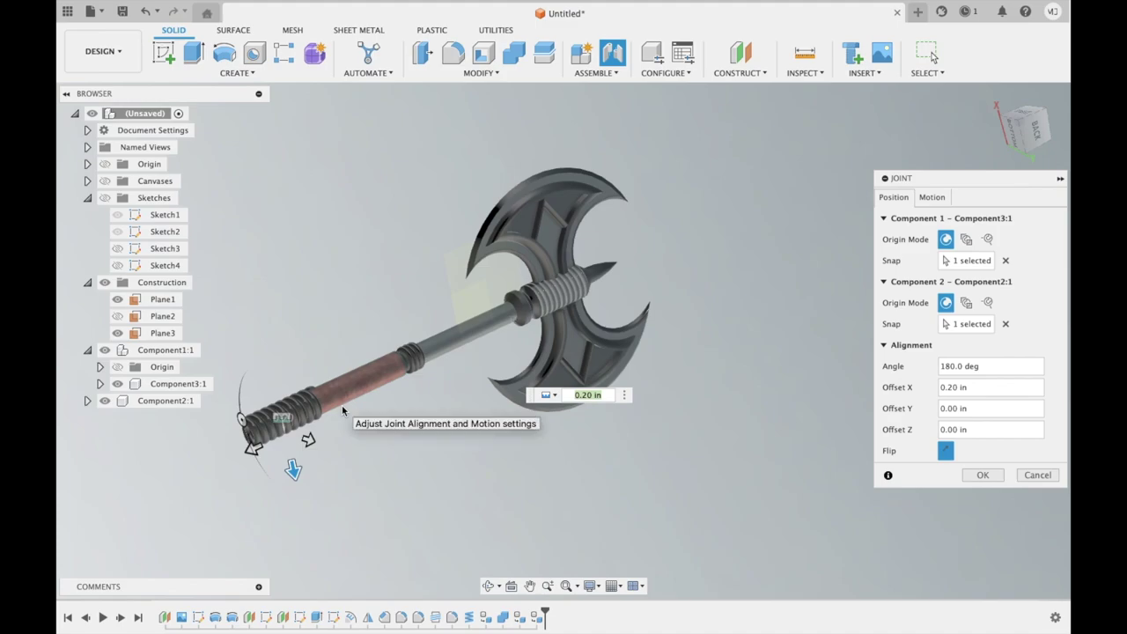
left_click_drag(255, 449, 288, 432)
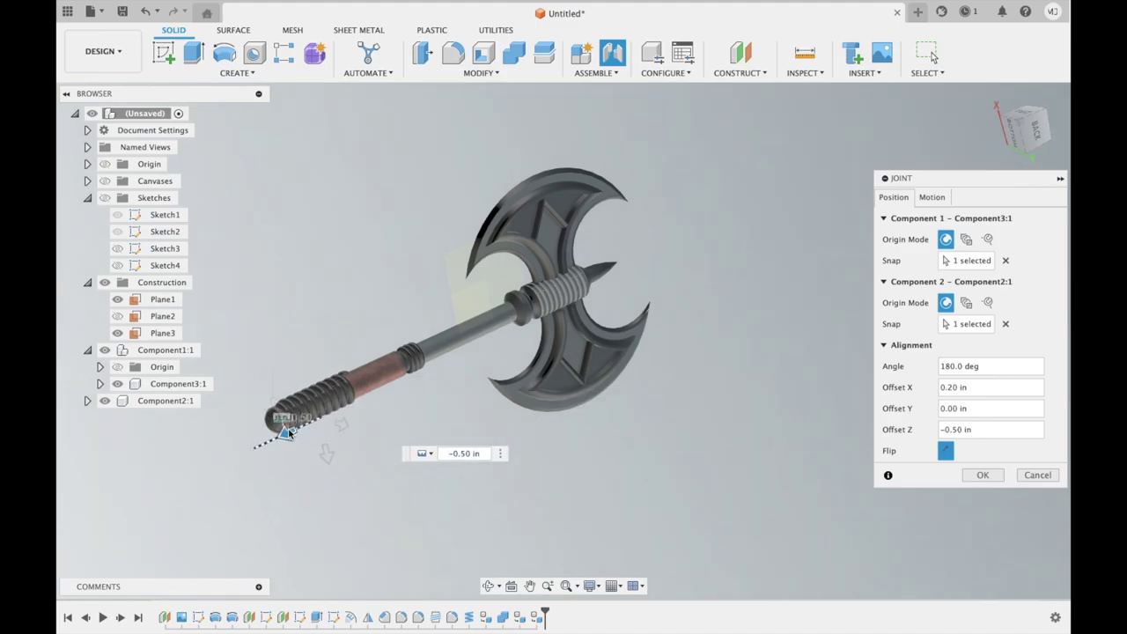
middle_click_drag(782, 327, 782, 390, "shift")
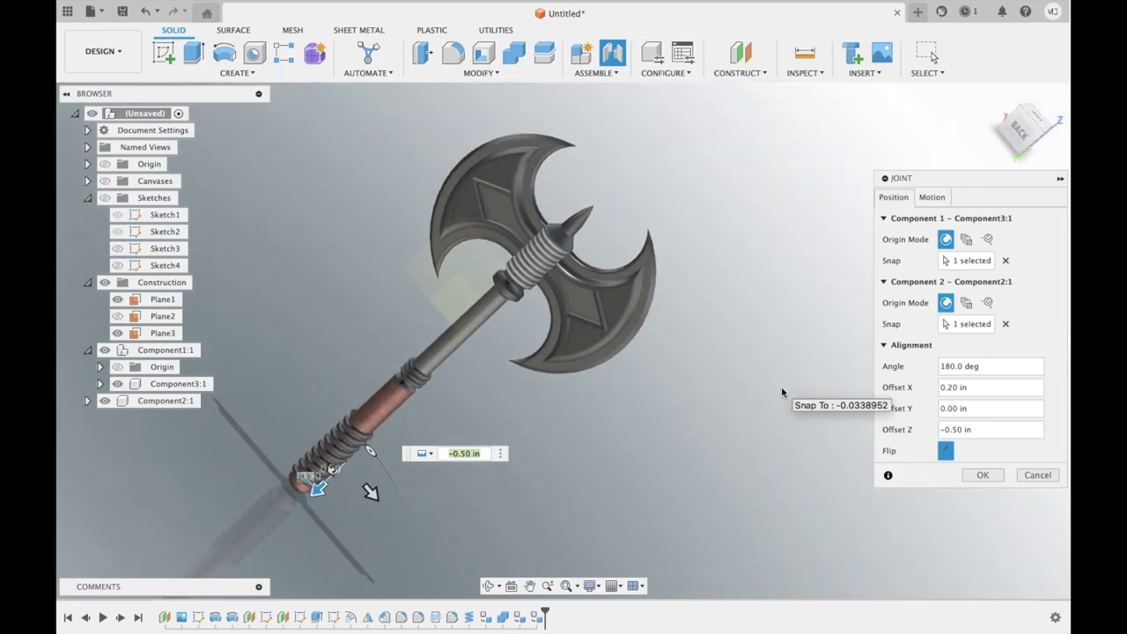
middle_click_drag(781, 393, 781, 393, "shift")
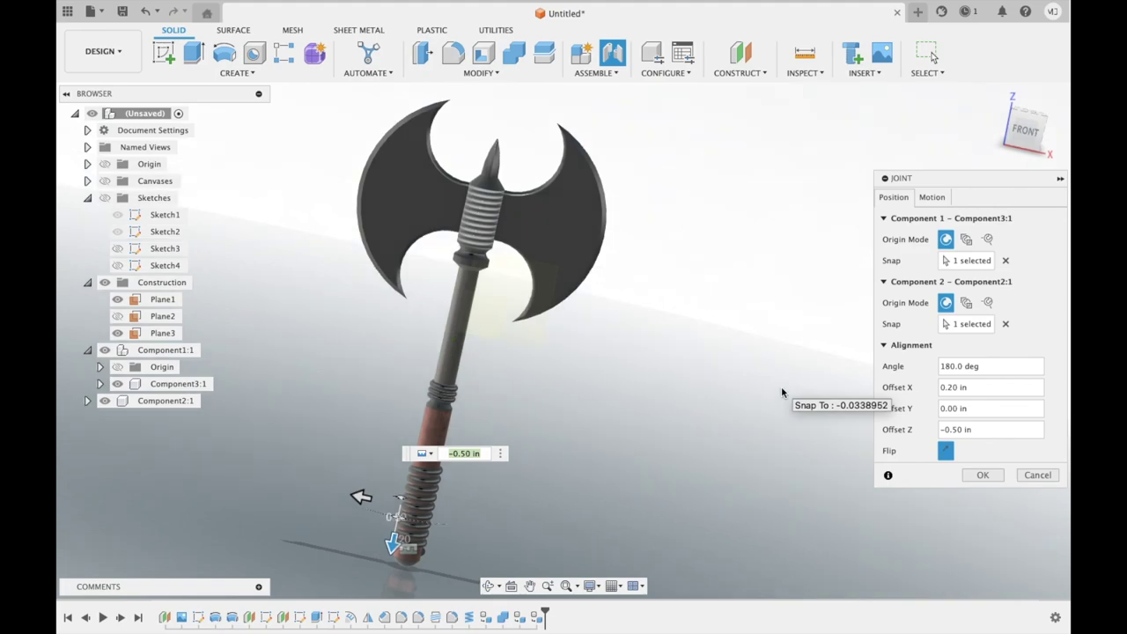
middle_click_drag(781, 393, 781, 392, "shift")
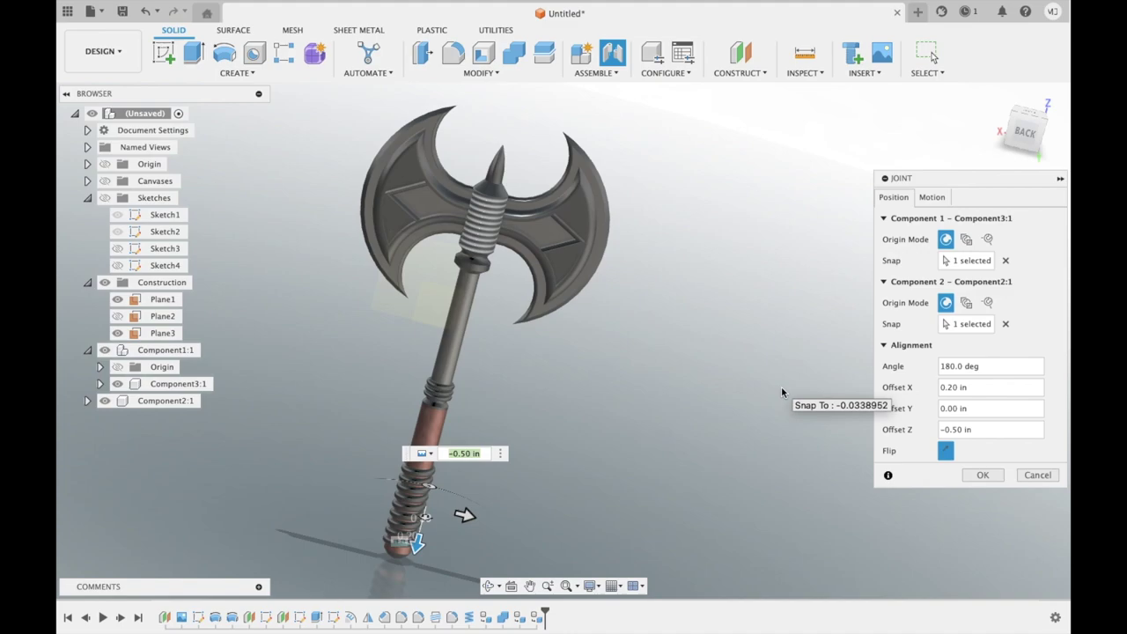
middle_click_drag(781, 393, 781, 393, "shift")
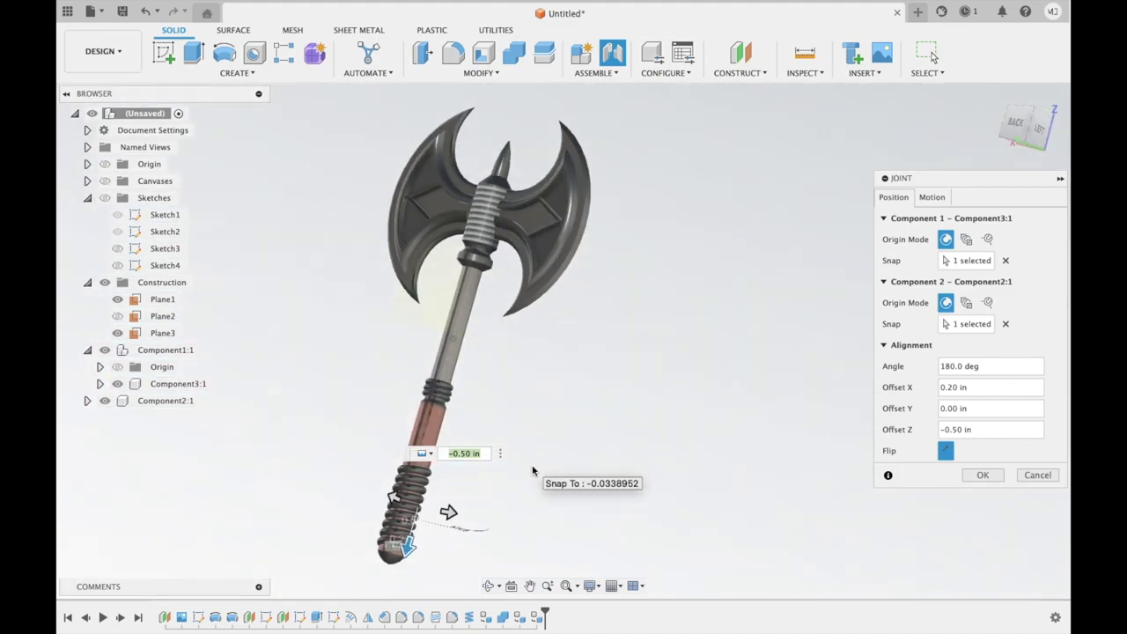
middle_click_drag(532, 471, 442, 523, "shift")
mouse_move(361, 531)
left_mouse_down()
mouse_move(365, 521)
mouse_move(356, 539)
left_mouse_up()
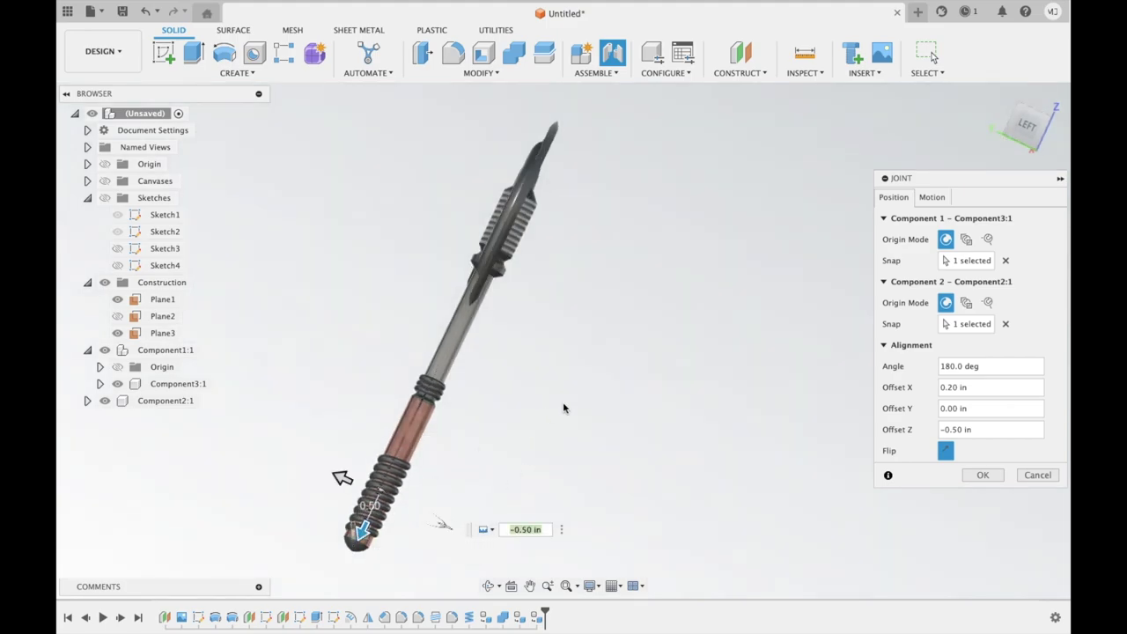
middle_click_drag(564, 408, 1007, 515, "shift")
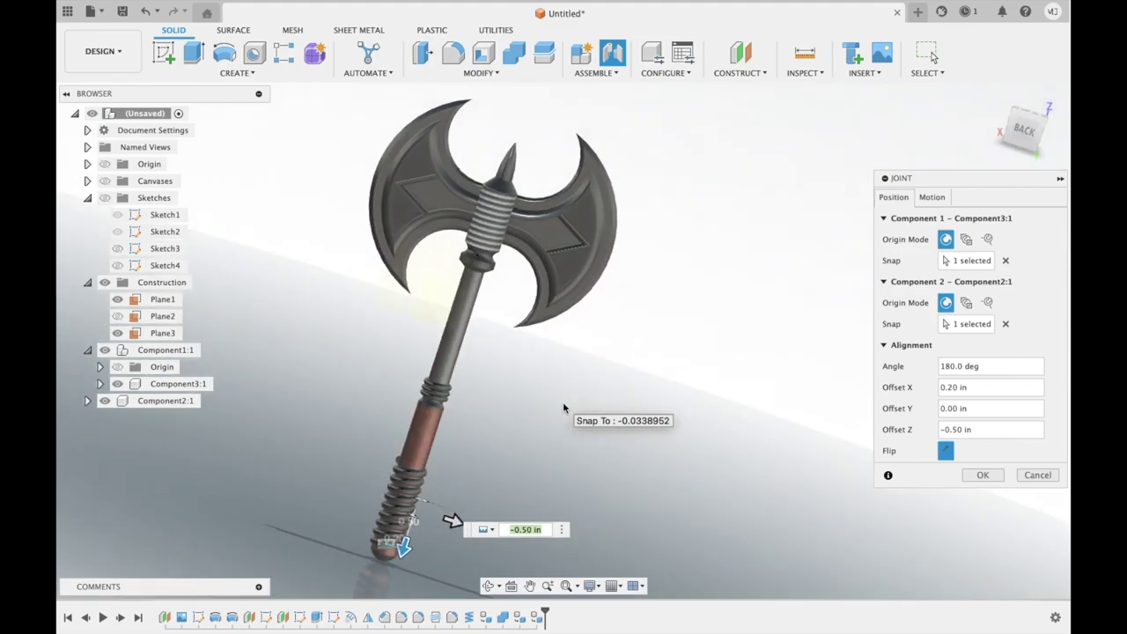
- Commit the joint fixing the coil to the handle end, then view the axe edge-on from below
left_click(983, 476)
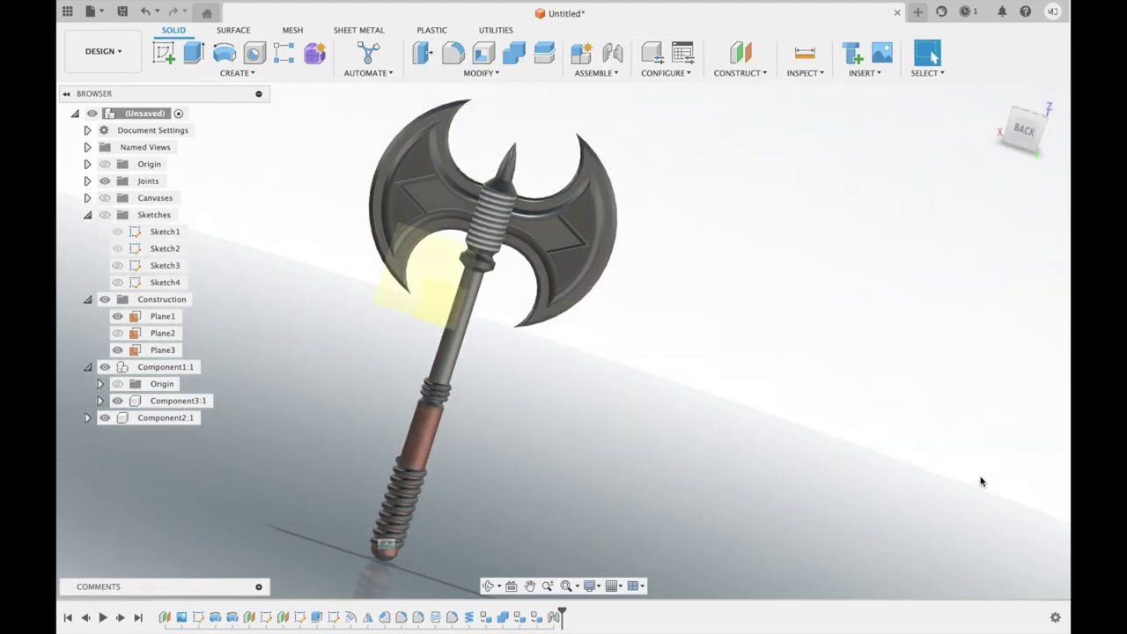
middle_click_drag(862, 417, 861, 415, "shift")
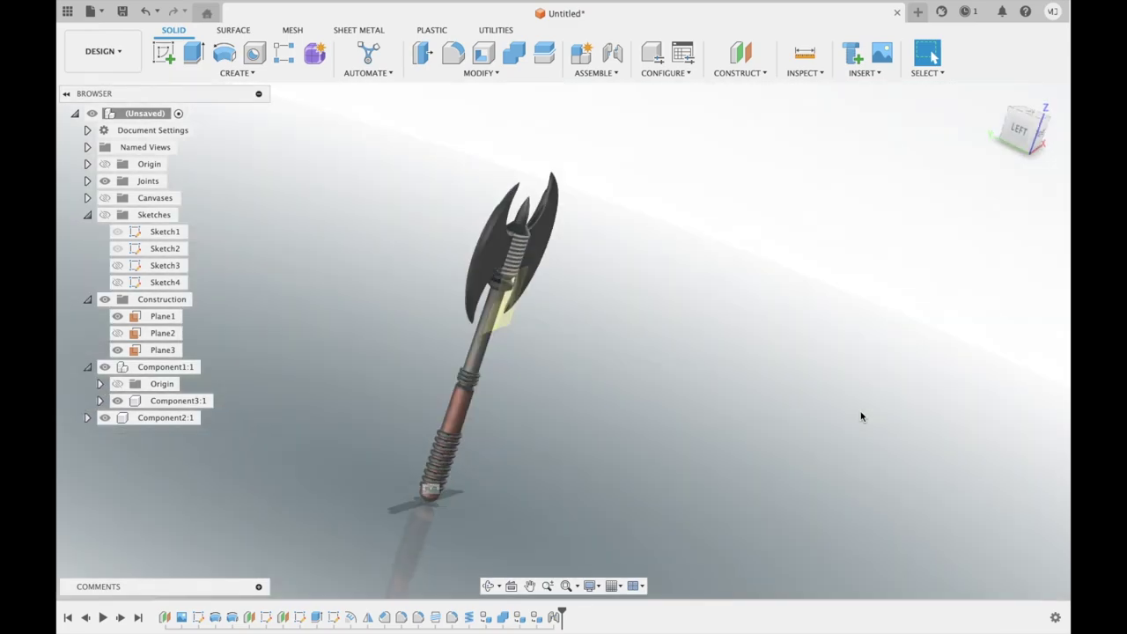